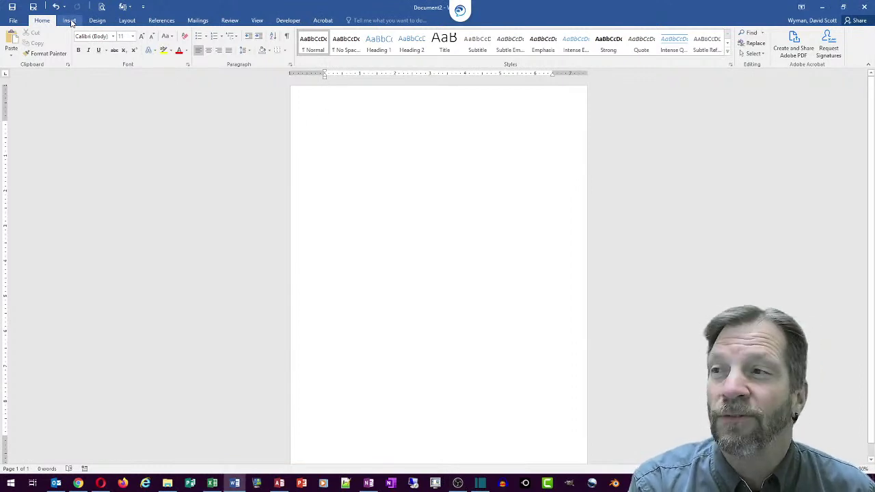
# Step: Examine the built-in header and footer galleries and the page number options, including the Current Position styles
pyautogui.click(69, 21)
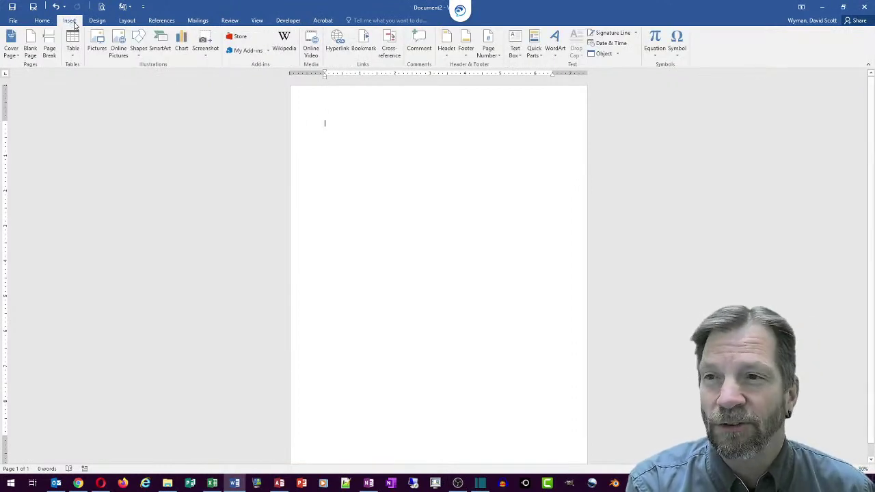
pyautogui.click(446, 46)
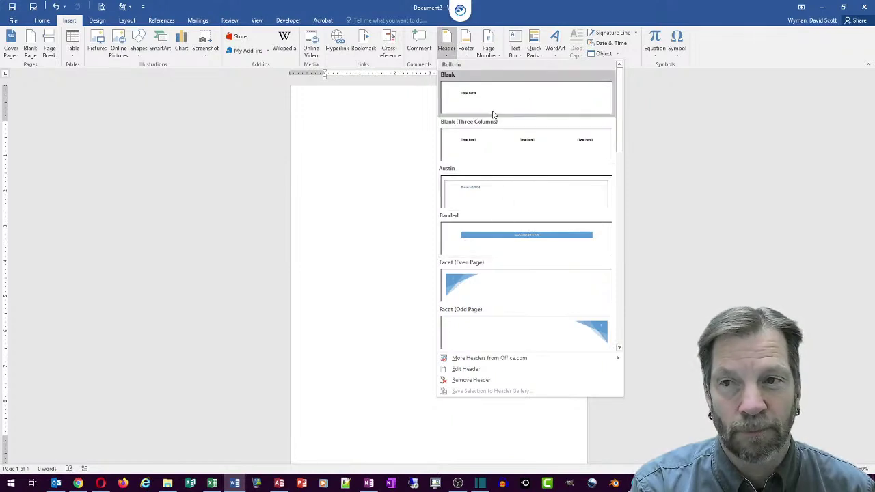
pyautogui.click(469, 51)
pyautogui.click(467, 48)
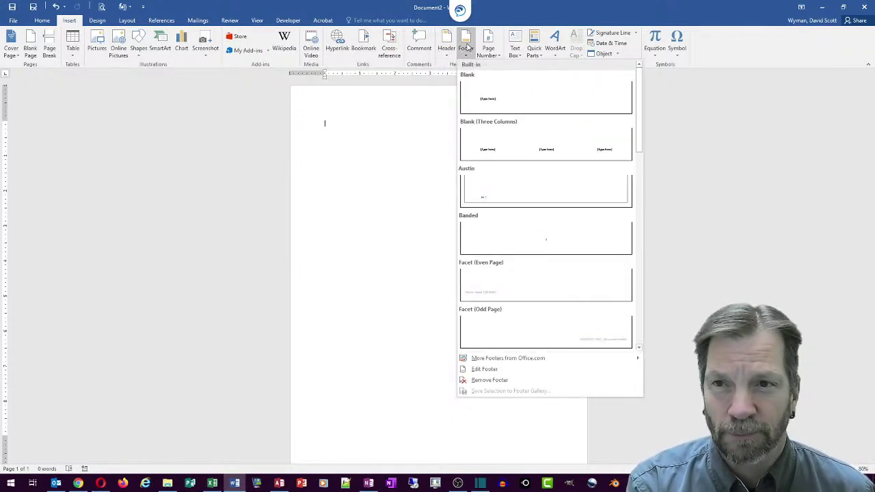
pyautogui.click(492, 46)
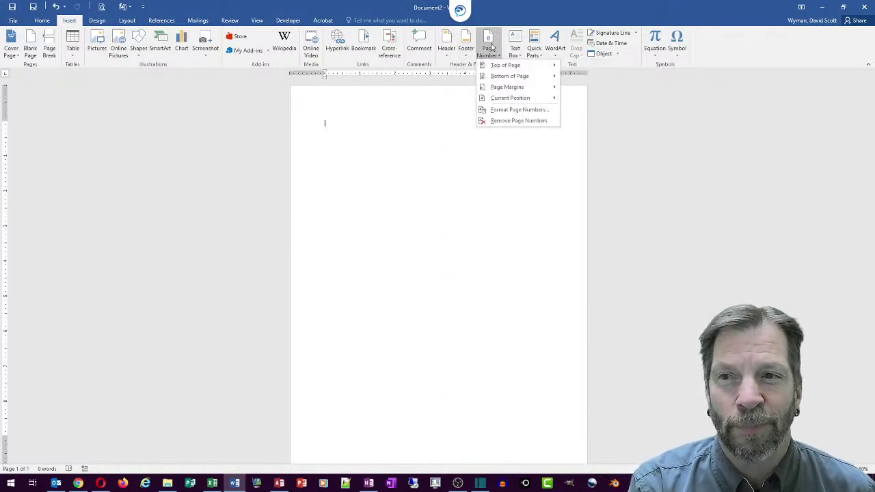
pyautogui.moveTo(504, 99)
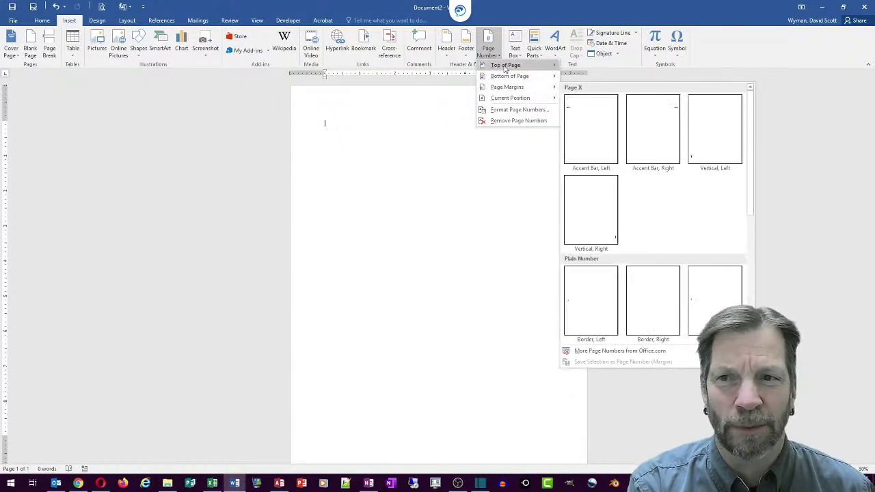
pyautogui.moveTo(506, 67)
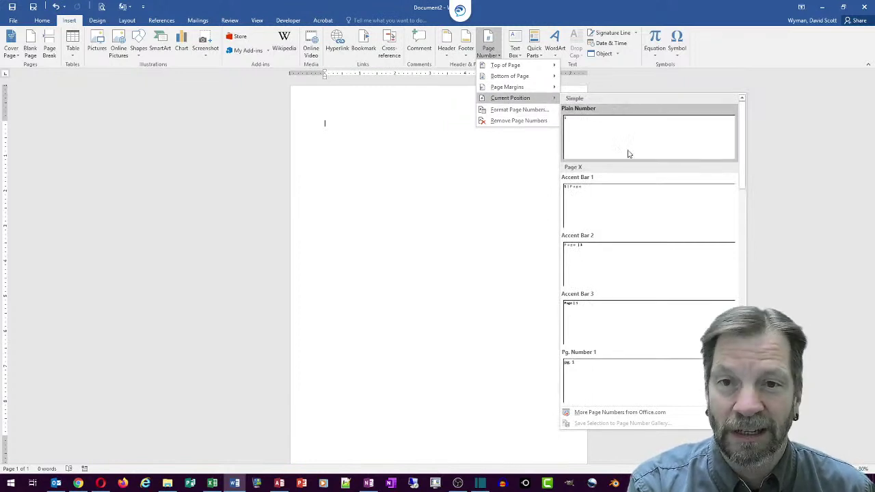
pyautogui.scroll(-5, 652, 320)
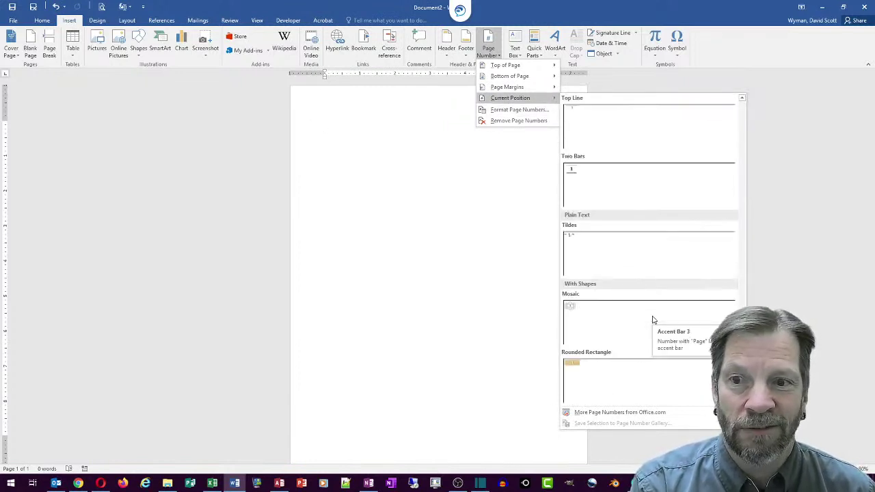
pyautogui.scroll(5, 650, 238)
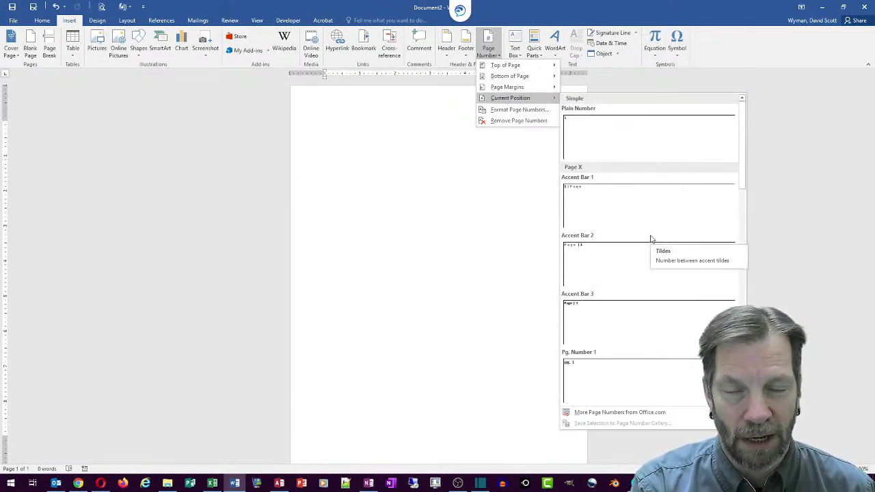
pyautogui.click(488, 48)
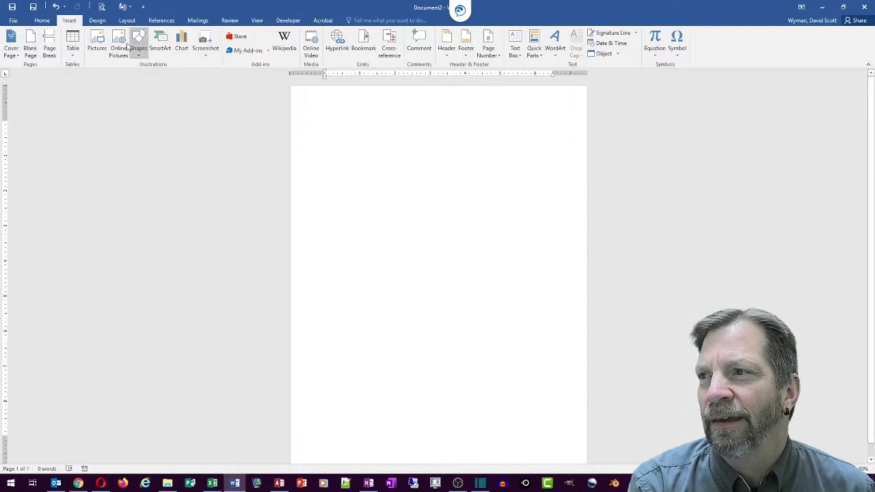
# Step: Examine the built-in galleries for cover pages, headers, watermarks and tables of contents
pyautogui.click(9, 42)
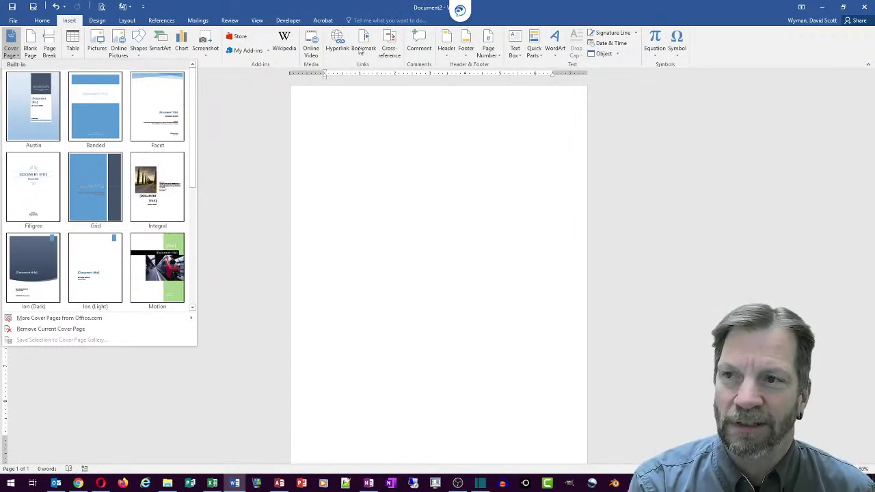
pyautogui.click(446, 46)
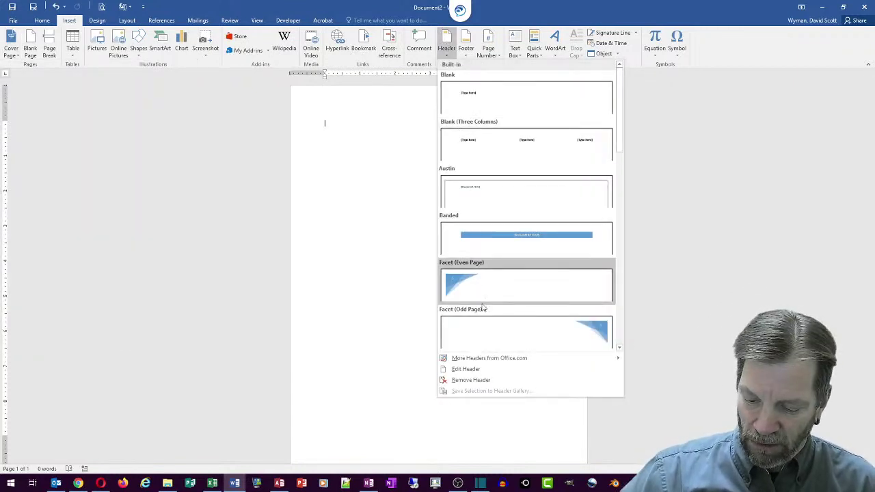
pyautogui.click(501, 399)
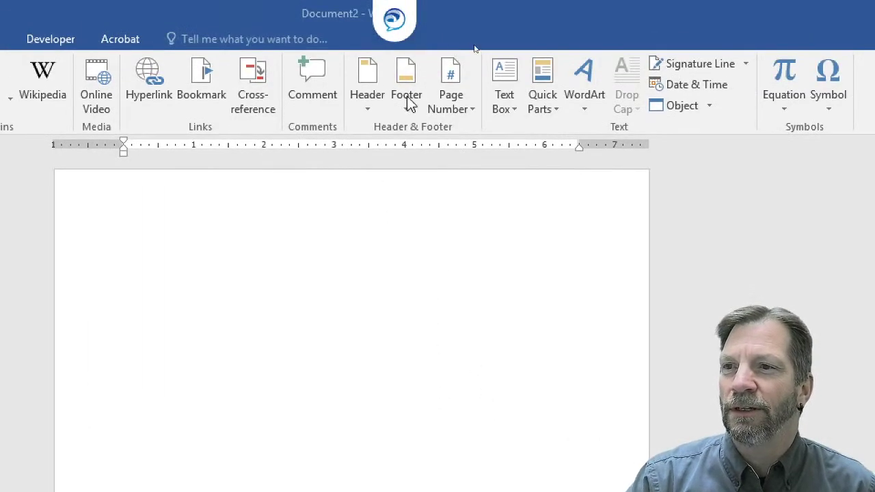
pyautogui.click(363, 93)
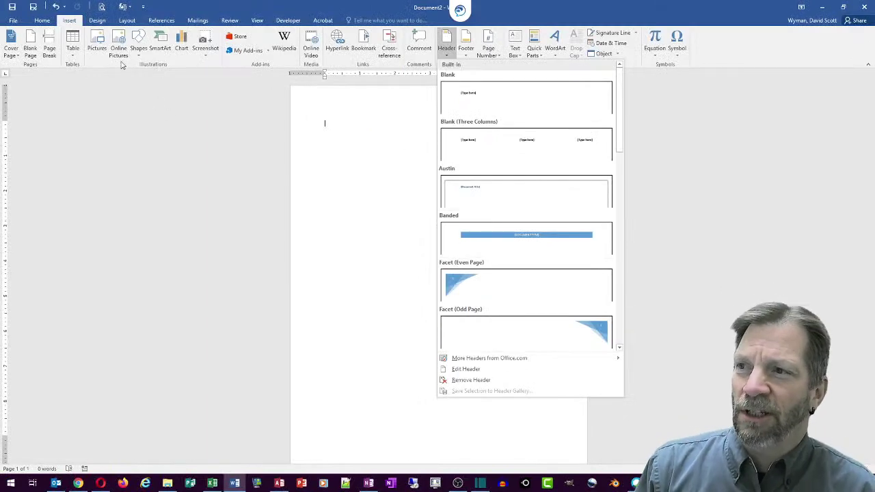
pyautogui.click(96, 21)
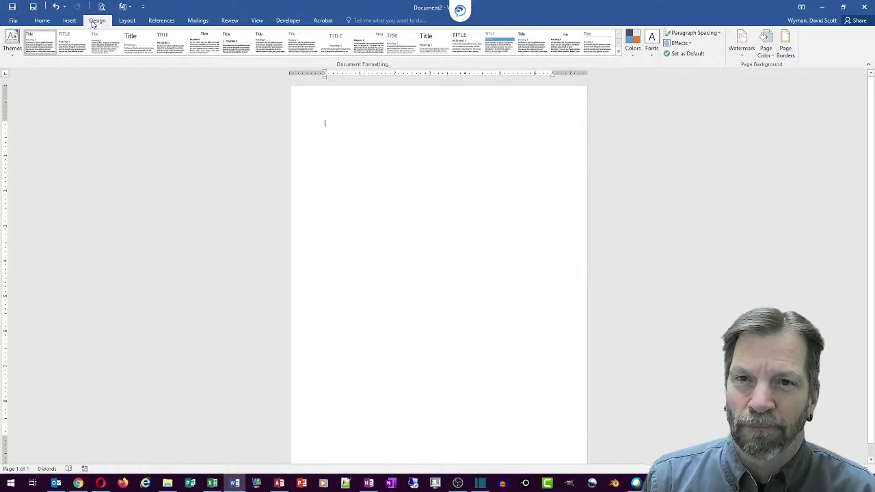
pyautogui.click(742, 46)
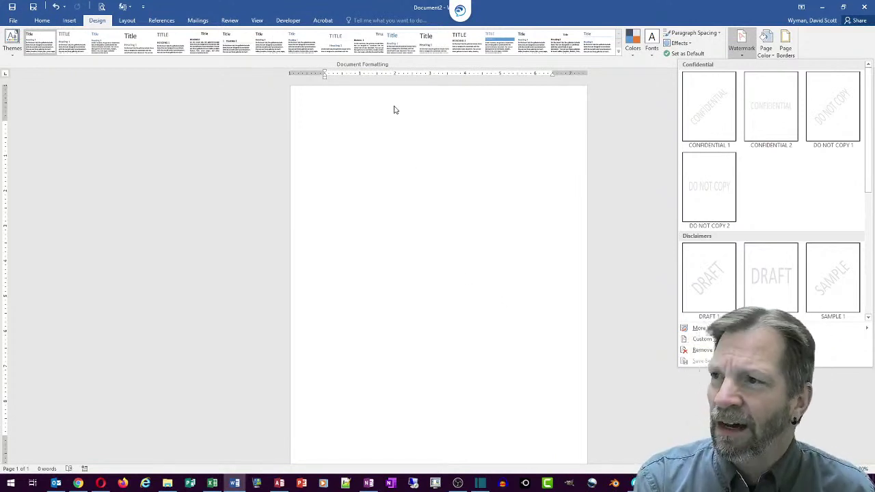
pyautogui.click(161, 21)
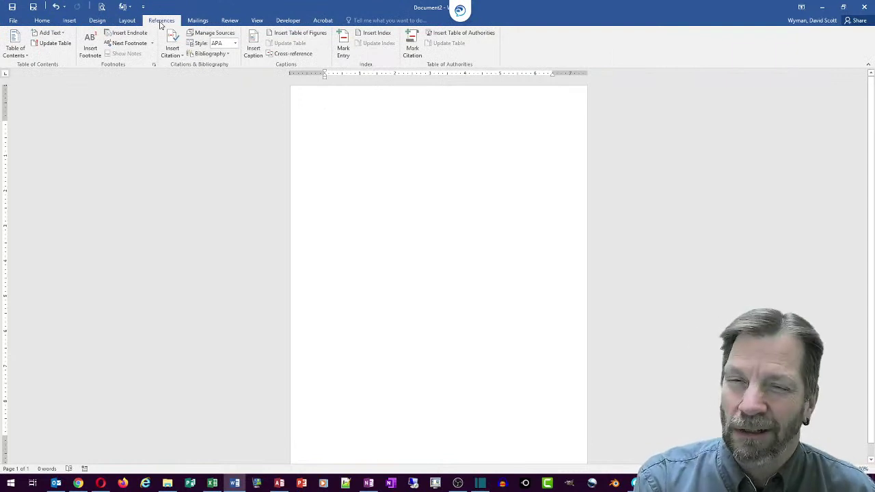
pyautogui.click(13, 48)
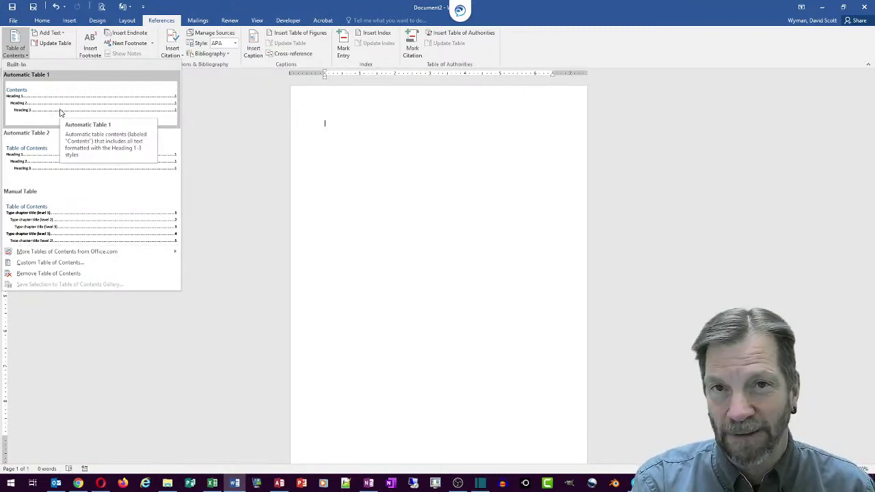
# Step: Insert the Calendar 2 quick table in the blank document and change its month title to MARCH
pyautogui.click(70, 21)
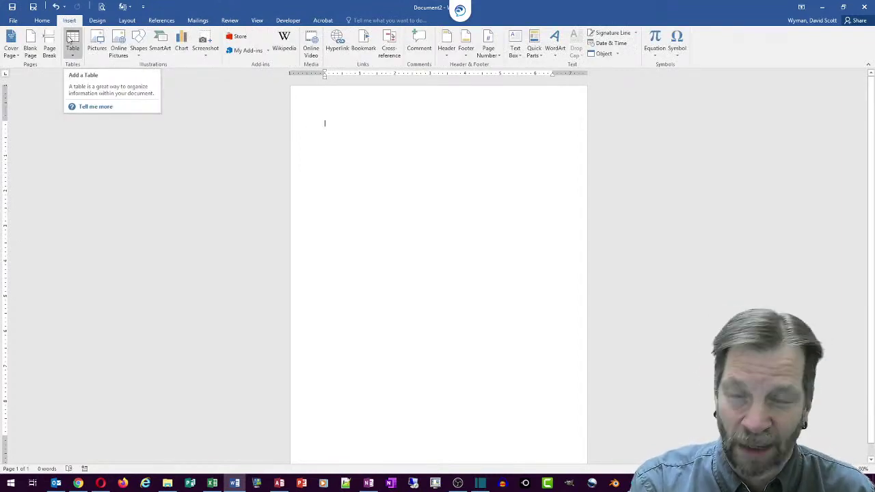
pyautogui.click(72, 41)
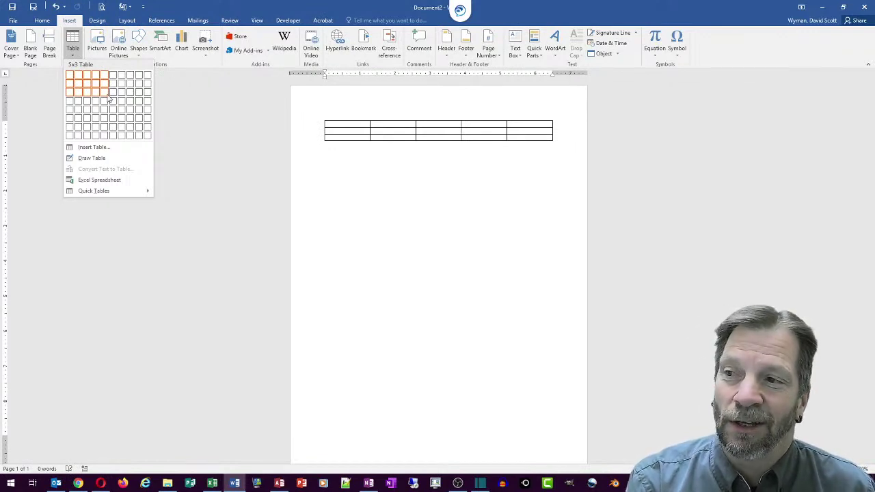
pyautogui.moveTo(96, 194)
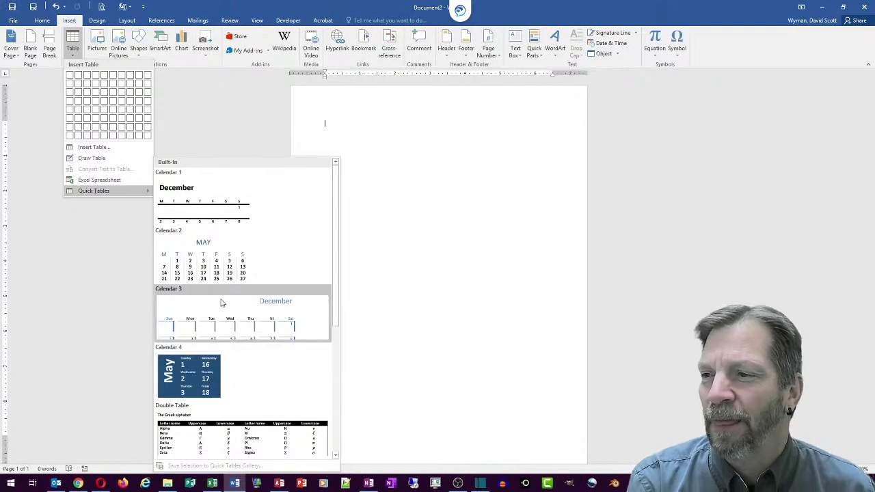
pyautogui.click(203, 257)
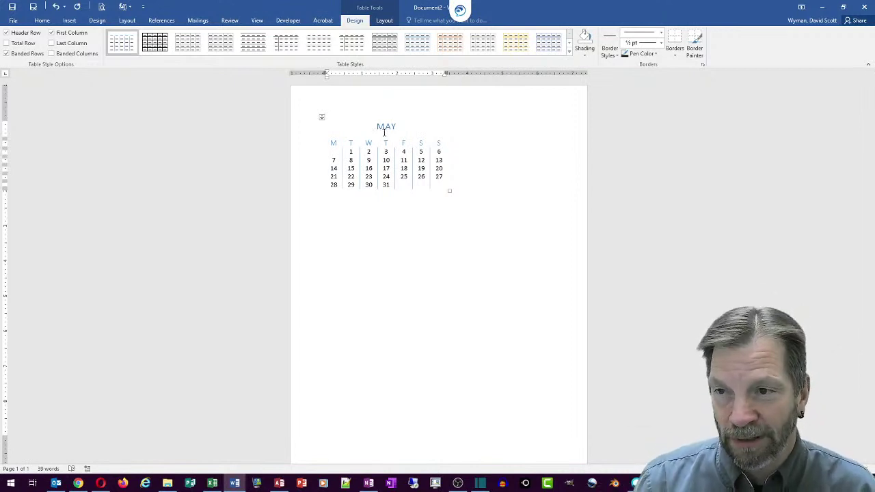
pyautogui.doubleClick(387, 126)
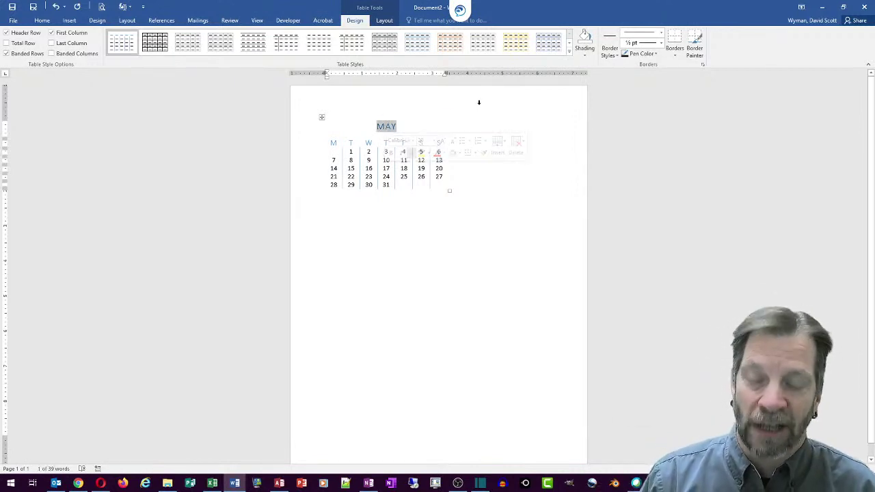
pyautogui.write('MARCH')
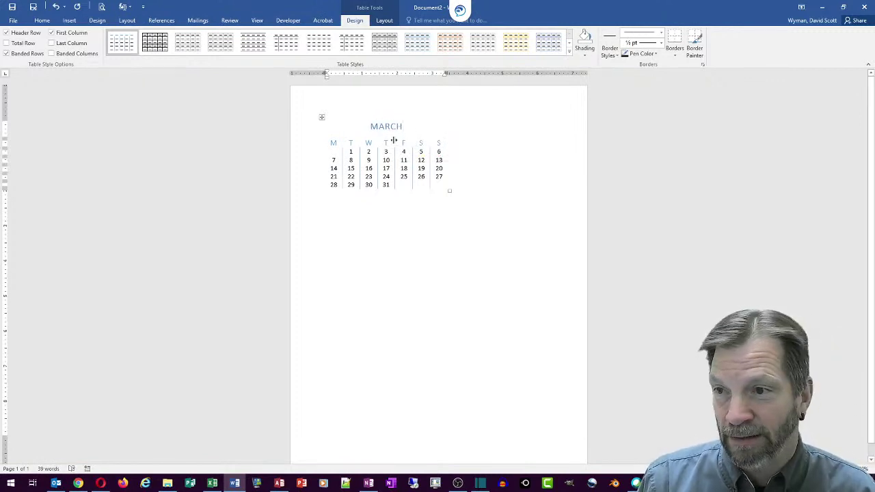
# Step: Fill the calendar's first week from Monday to Sunday with the dates 1 to 7
pyautogui.click(334, 153)
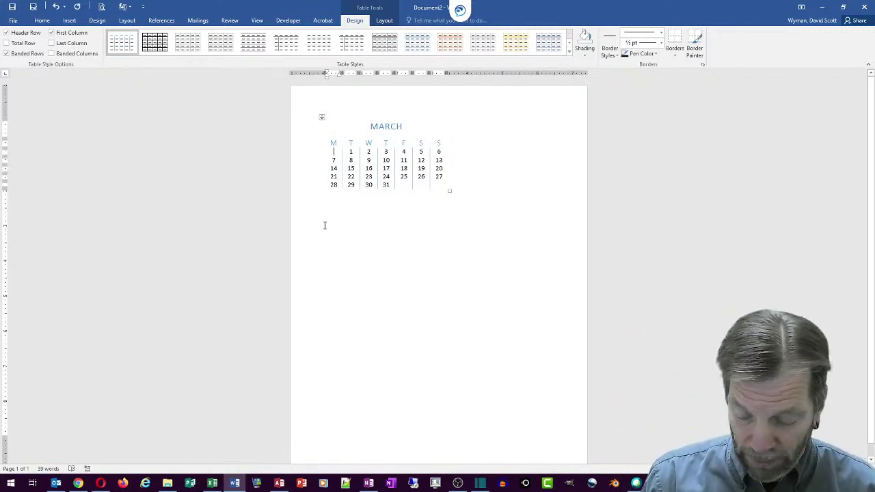
pyautogui.write('1')
pyautogui.press('Tab')
pyautogui.write('2')
pyautogui.press('Tab')
pyautogui.write('3')
pyautogui.press('Tab')
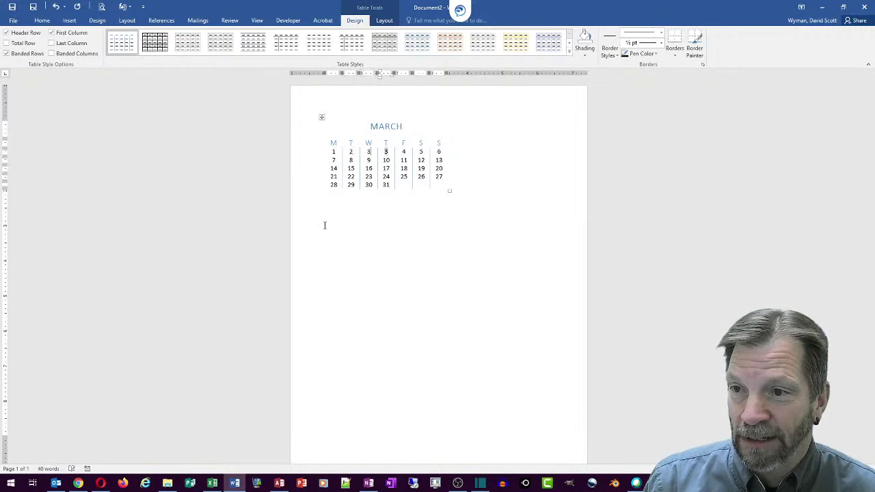
pyautogui.write('4')
pyautogui.press('Tab')
pyautogui.write('5')
pyautogui.press('Tab')
pyautogui.write('6')
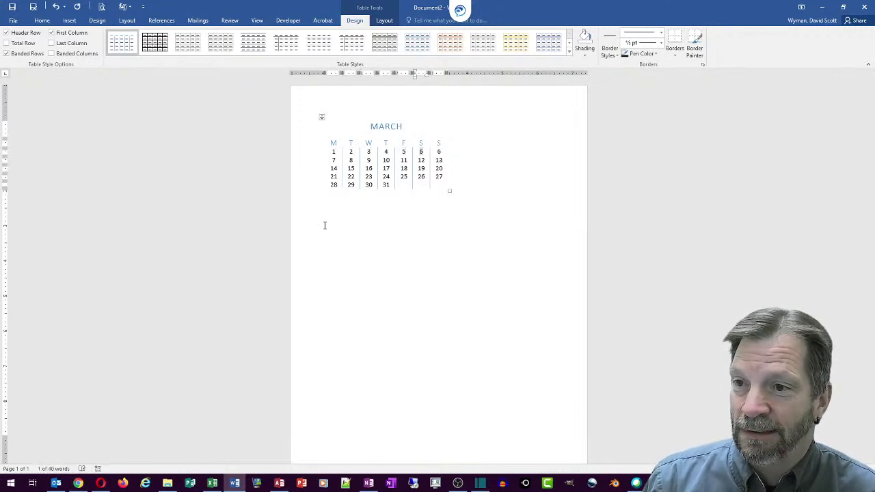
pyautogui.press('Tab')
pyautogui.write('7')
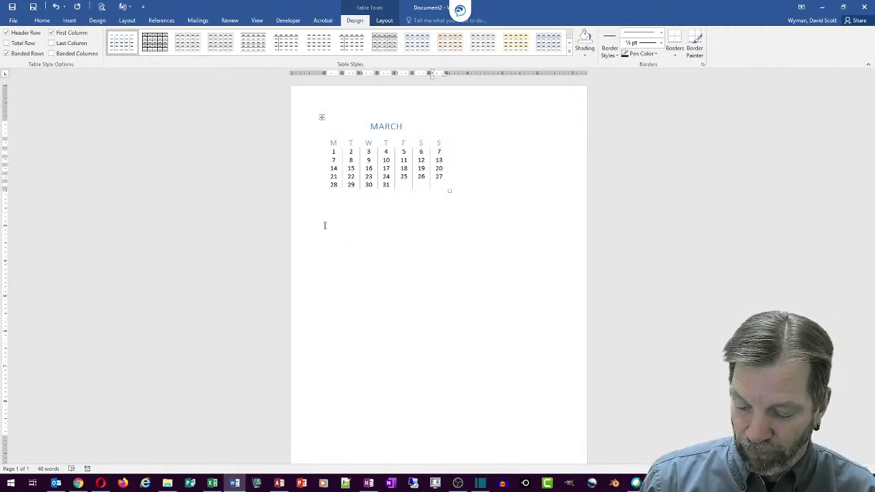
# Step: Undo the date and month title edits and the insertion of the calendar table
pyautogui.hotkey('ctrl', 'z')
pyautogui.hotkey('ctrl', 'z')
pyautogui.hotkey('ctrl', 'z')
pyautogui.hotkey('ctrl', 'z')
pyautogui.hotkey('ctrl', 'z')
pyautogui.hotkey('ctrl', 'z')
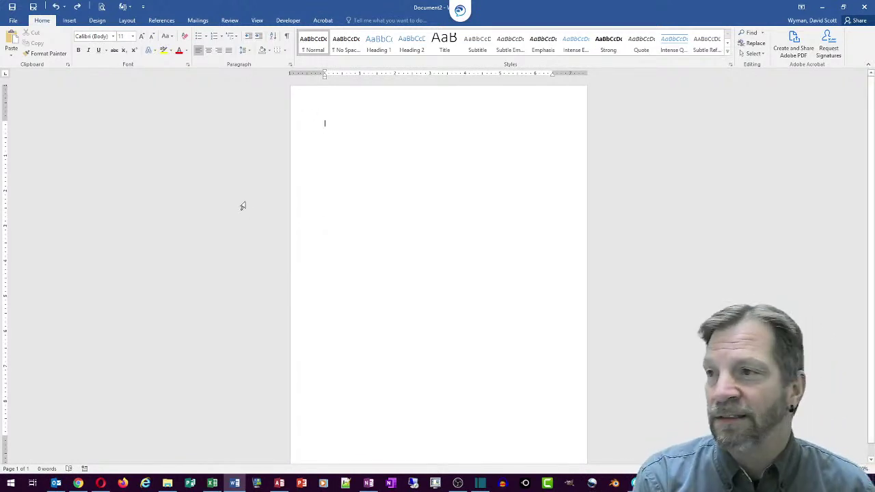
# Step: Insert the Matrix quick table at the start of the blank document
pyautogui.click(69, 20)
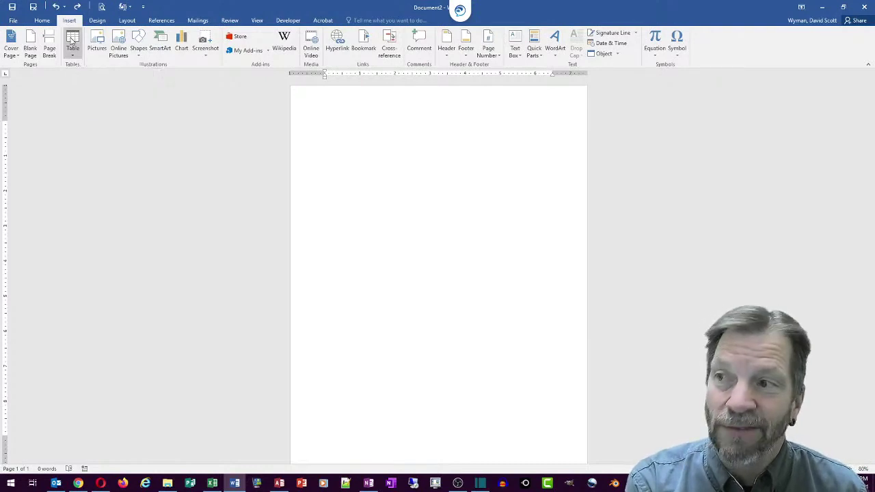
pyautogui.click(72, 42)
pyautogui.moveTo(98, 195)
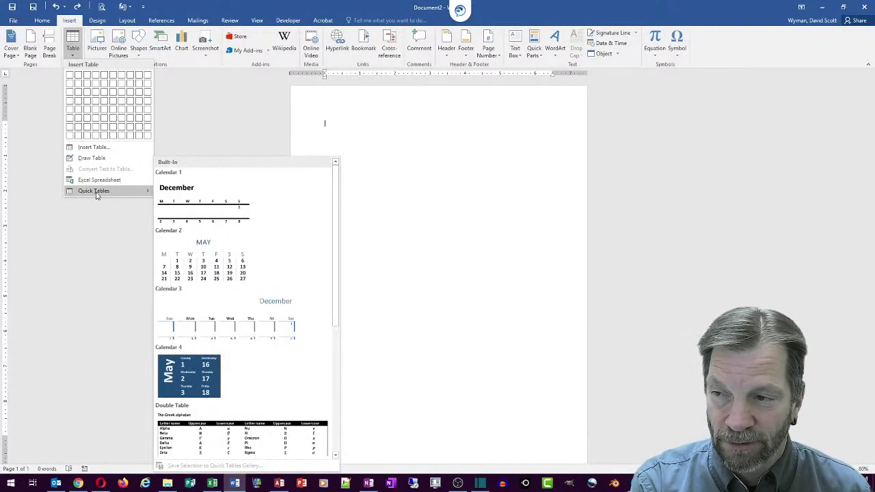
pyautogui.scroll(-5, 242, 353)
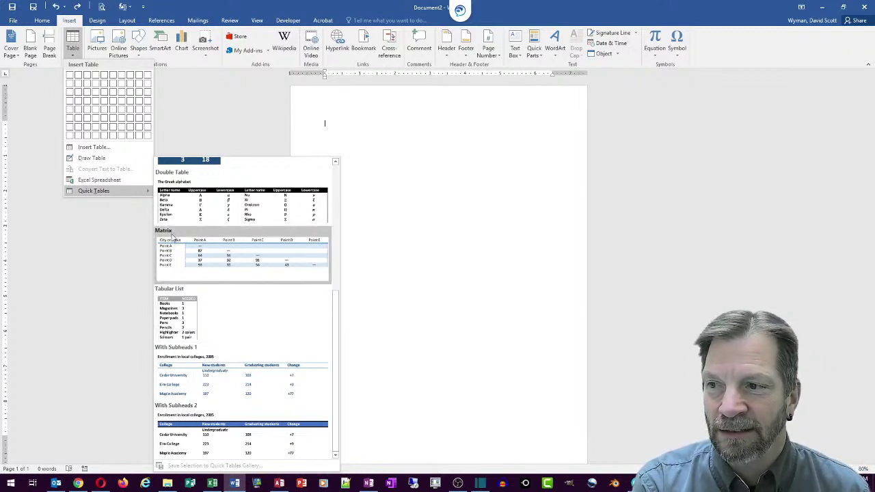
pyautogui.click(220, 261)
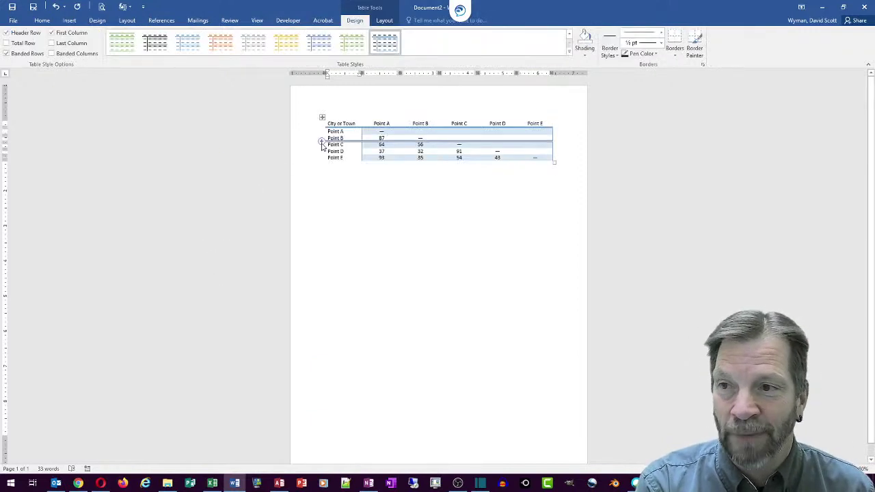
# Step: Replace the "City or Town" heading in the matrix table's first cell with "Central Texas"
pyautogui.moveTo(355, 123); pyautogui.dragTo(324, 124)
pyautogui.write('C')
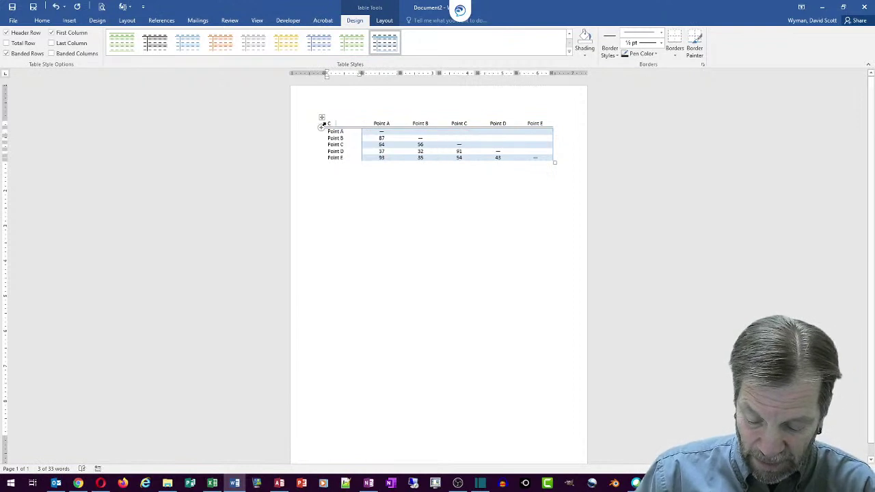
pyautogui.write('entral')
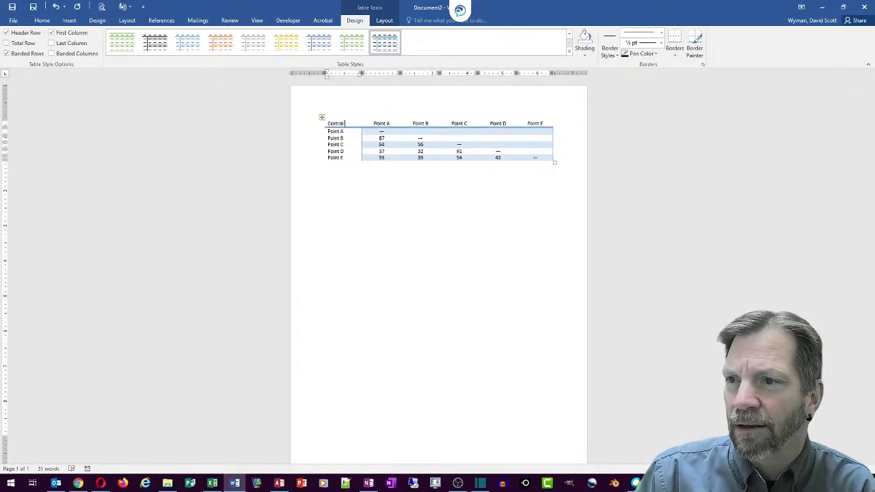
pyautogui.write(' Texas')
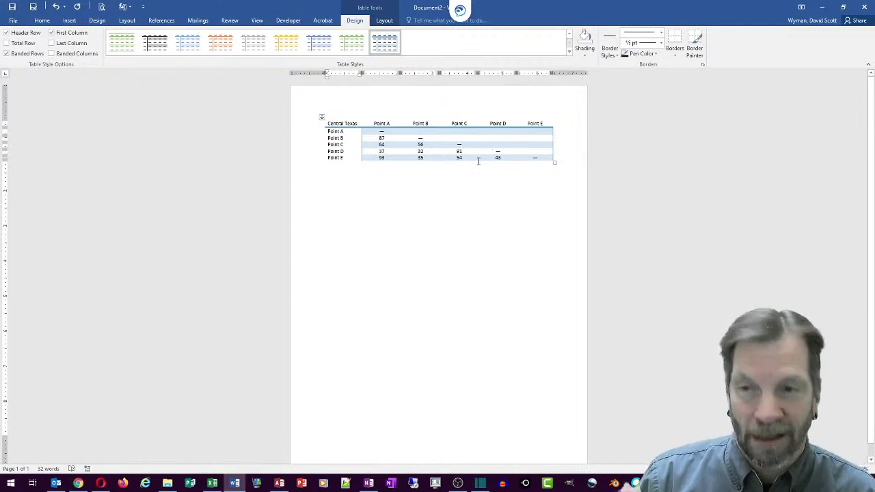
# Step: Undo the "Central Texas" heading edit and the insertion of the matrix table
pyautogui.click(456, 132)
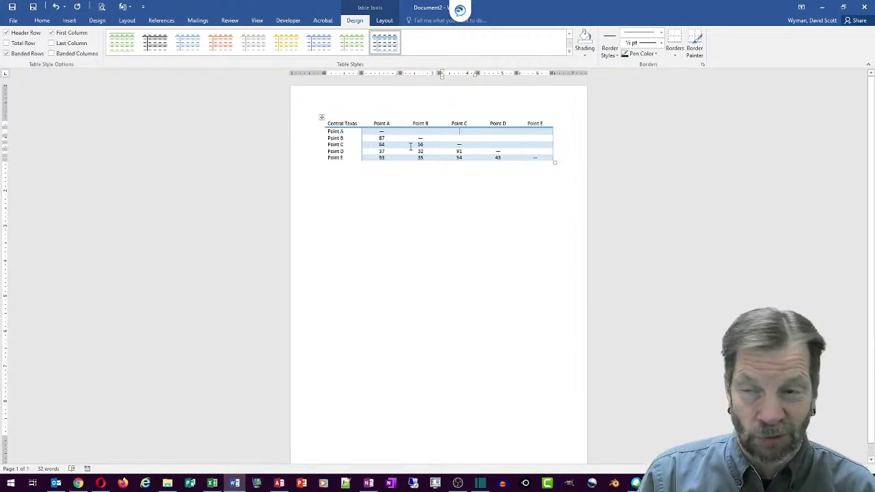
pyautogui.hotkey('ctrl', 'z')
pyautogui.hotkey('ctrl', 'z')
pyautogui.hotkey('ctrl', 'z')
pyautogui.hotkey('ctrl', 'z')
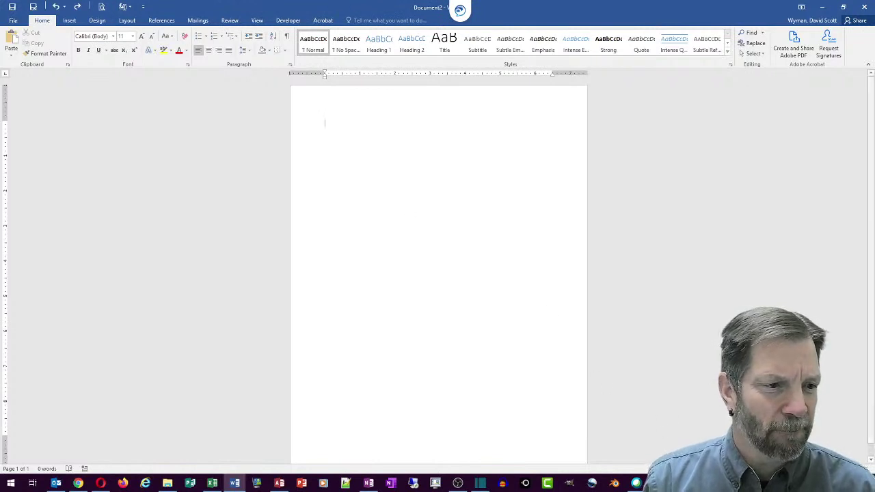
pyautogui.hotkey('alt', 'Tab')
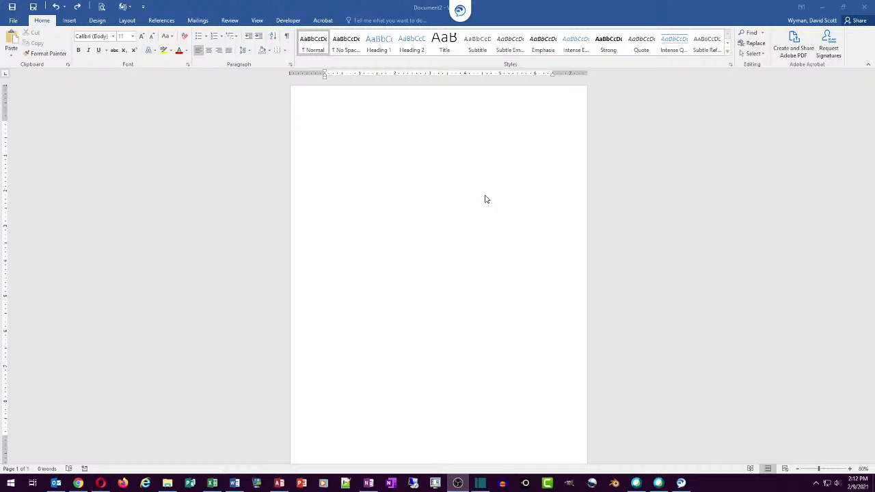
# Step: Insert the built-in page header with a solid blue band and centred document title placeholder, and return to the document body
pyautogui.doubleClick(441, 104)
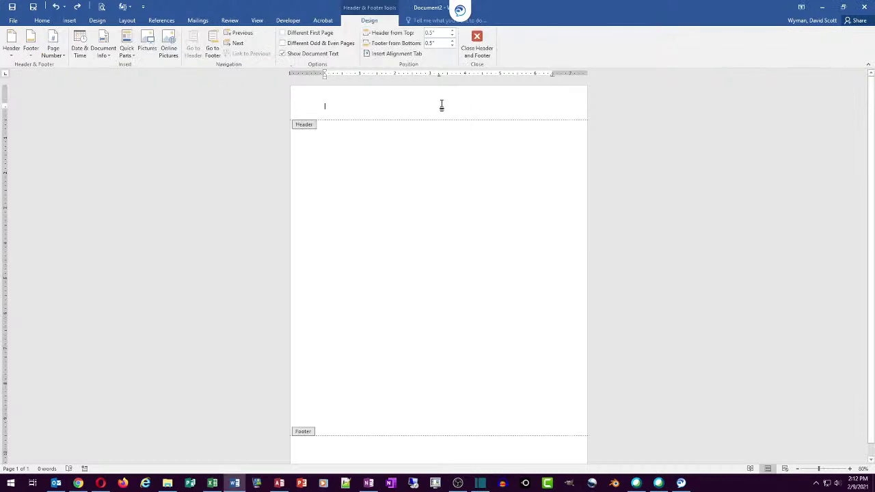
pyautogui.click(69, 21)
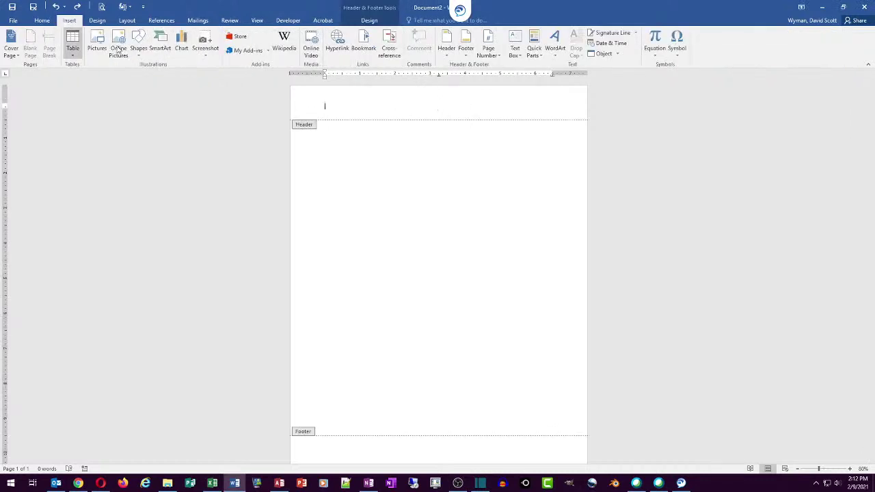
pyautogui.click(446, 42)
pyautogui.click(502, 242)
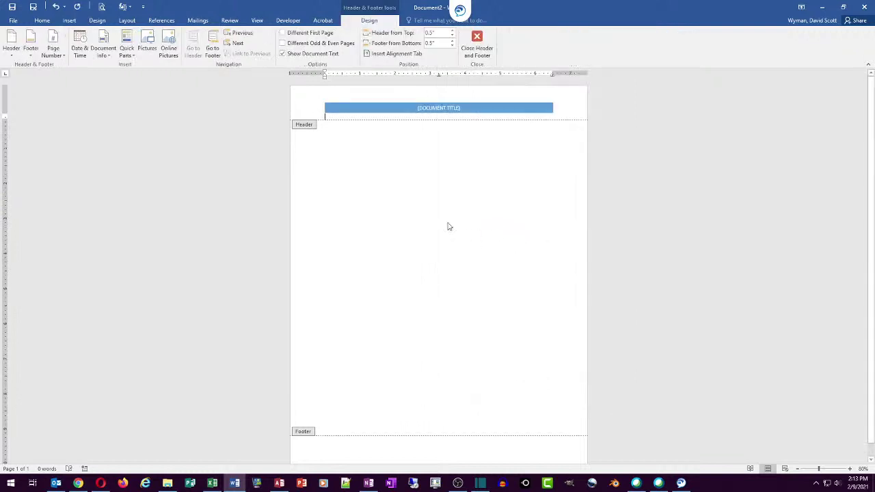
pyautogui.doubleClick(428, 211)
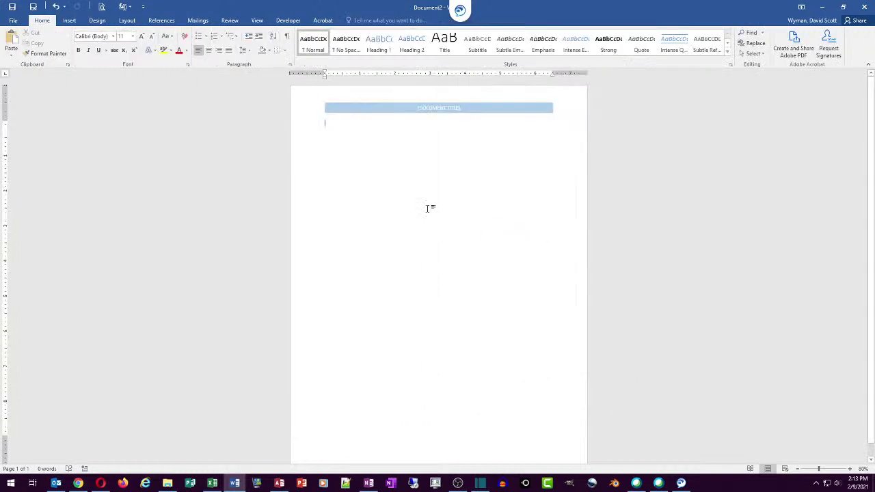
# Step: Add two page breaks to the document and check the header band on all pages
pyautogui.hotkey('ctrl', 'Return')
pyautogui.hotkey('ctrl', 'Return')
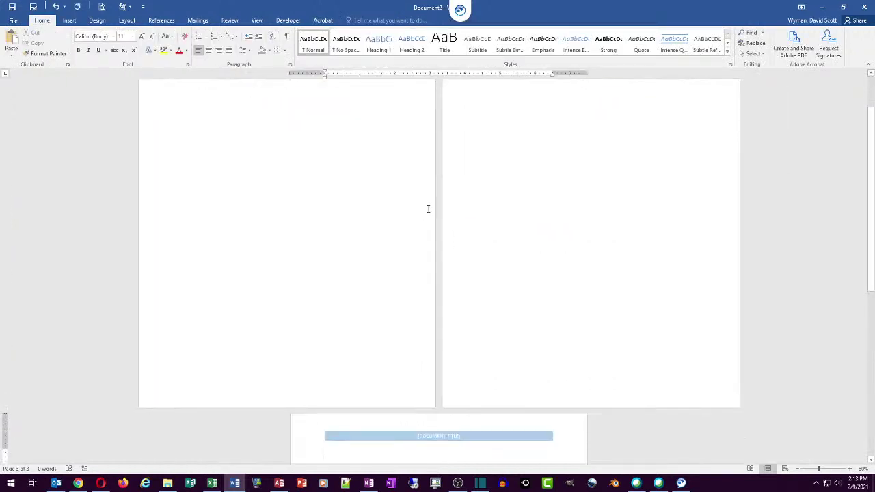
pyautogui.scroll(2, 428, 208)
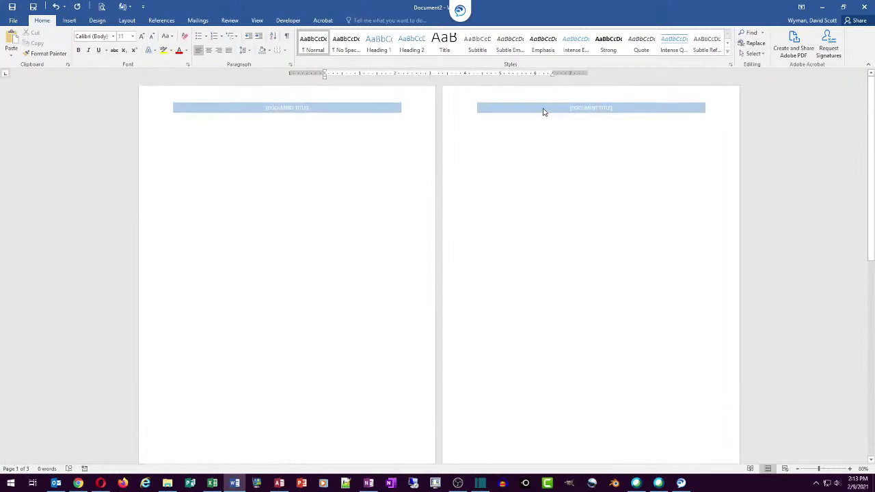
pyautogui.scroll(-3, 529, 233)
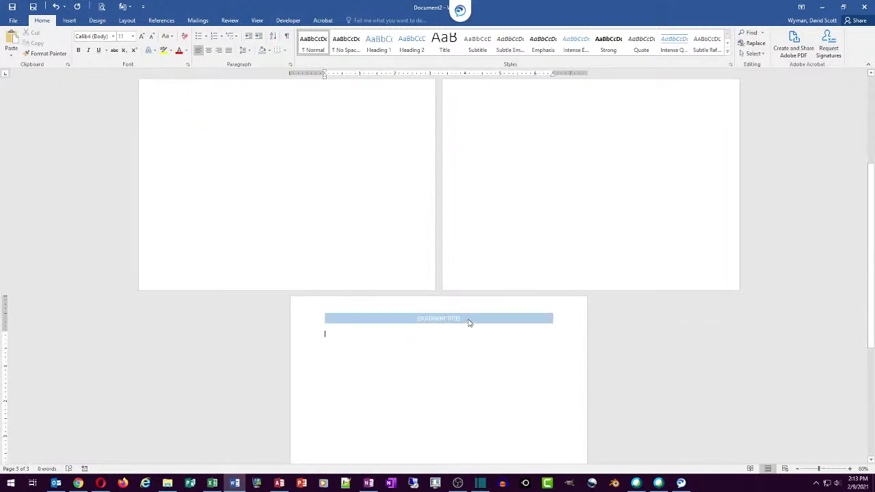
# Step: Undo both page breaks and the insertion of the page header
pyautogui.hotkey('ctrl', 'z')
pyautogui.hotkey('ctrl', 'z')
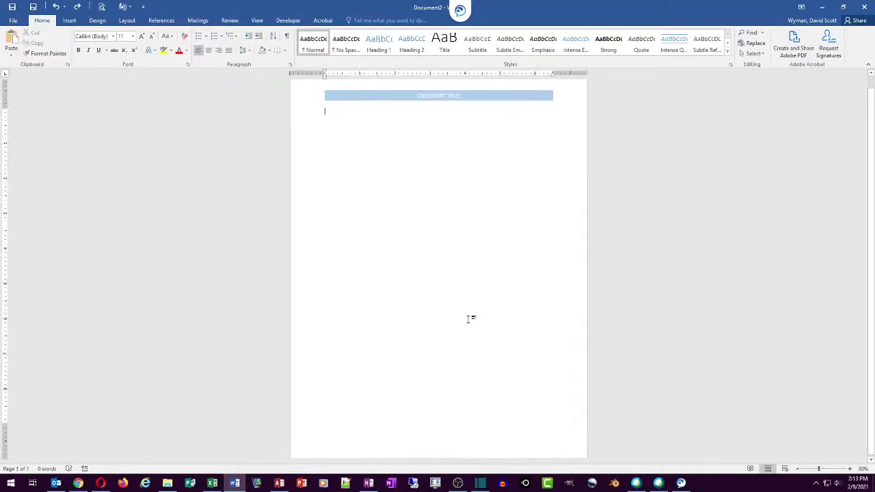
pyautogui.hotkey('ctrl', 'z')
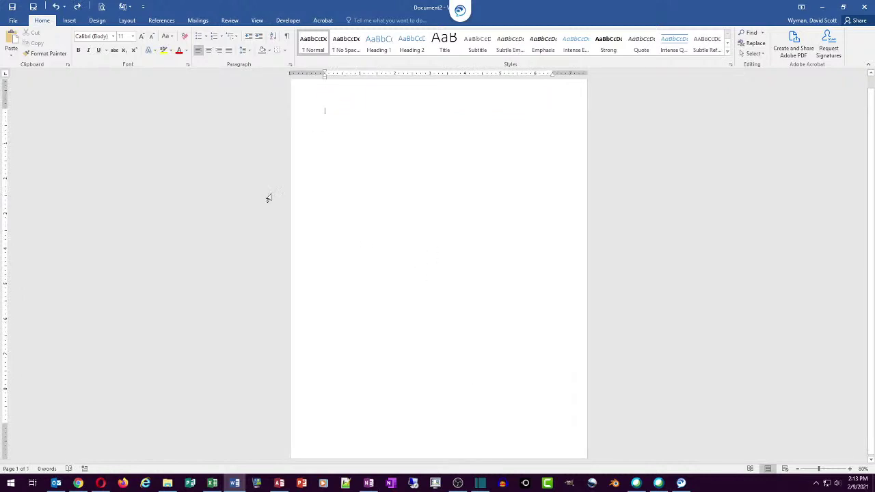
# Step: Insert a table of one column and two rows with centred cell text at the start of the blank document
pyautogui.click(75, 22)
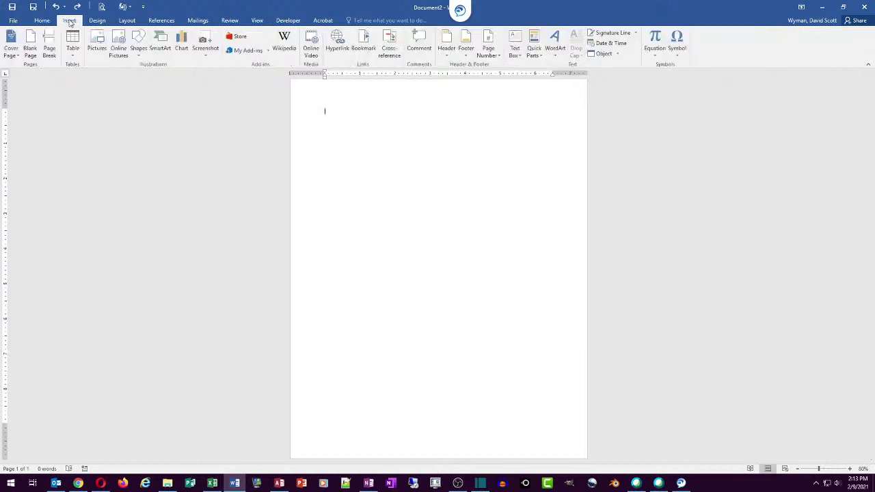
pyautogui.click(71, 44)
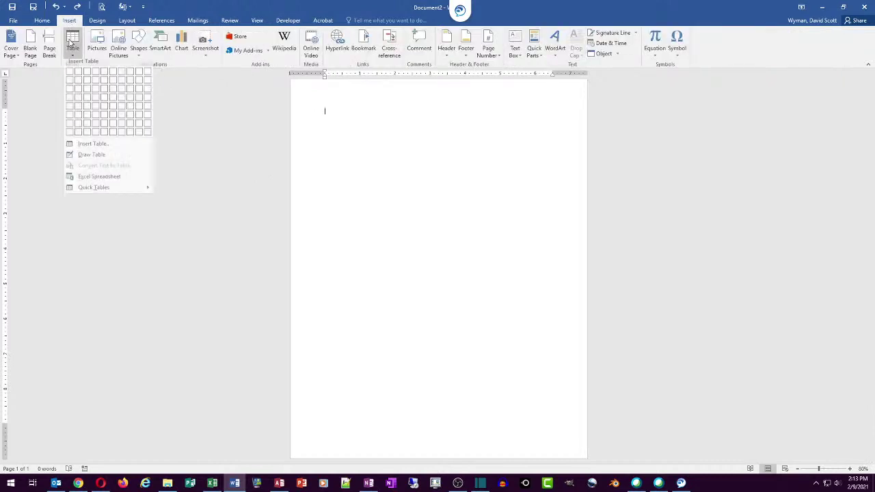
pyautogui.click(68, 87)
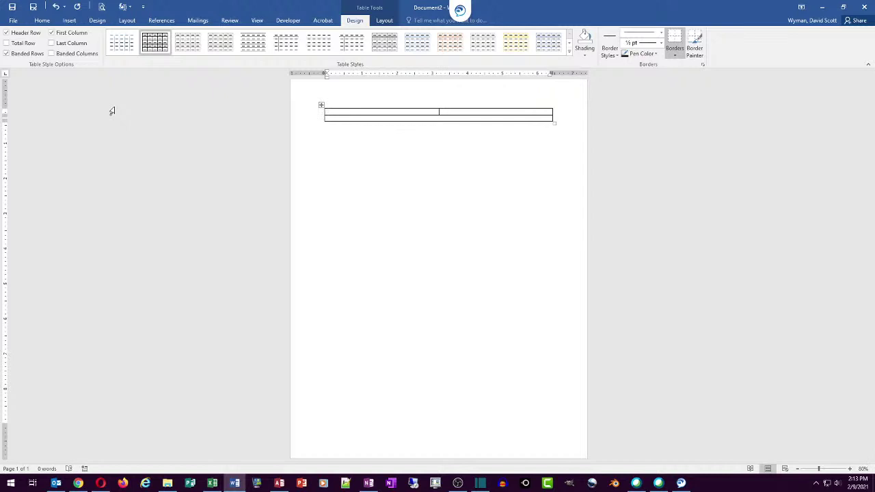
# Step: Enter "Central Texas College", "Human Resource Management" and "Training & Technology Policies and Procedure" as lines in row one, and "Policy Number: ###" in row two
pyautogui.write('Central Texas College')
pyautogui.press('Return')
pyautogui.write('Huma')
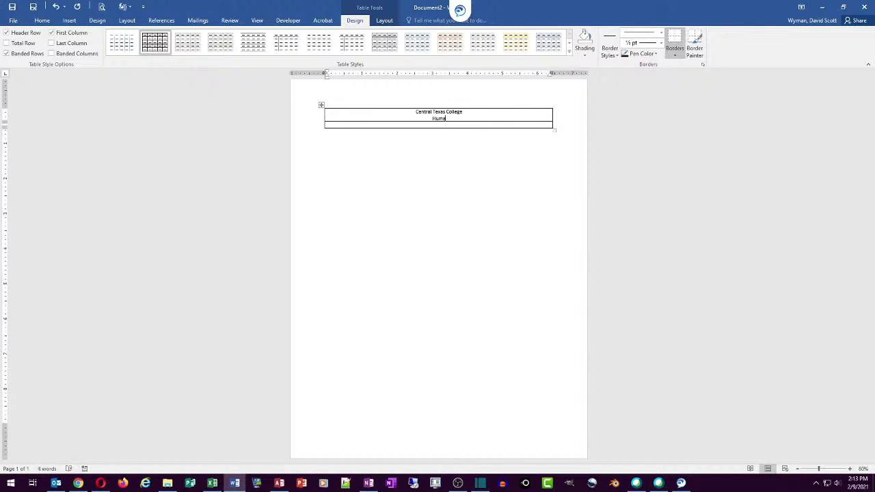
pyautogui.write('n Resource Managment')
pyautogui.press('Return')
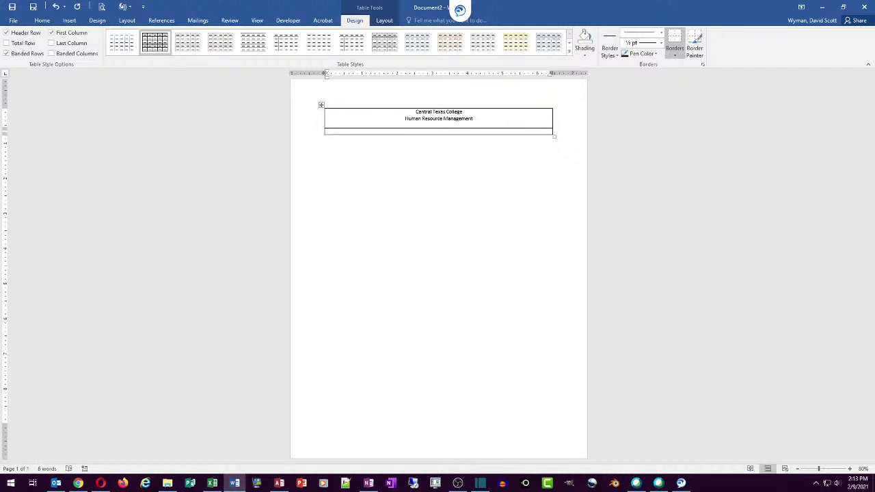
pyautogui.write('Training & Technology Policie')
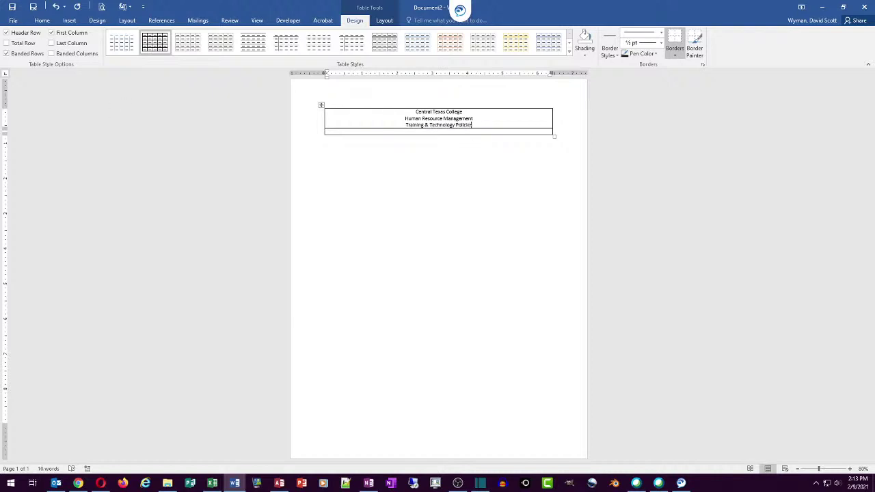
pyautogui.write('s and Procedure')
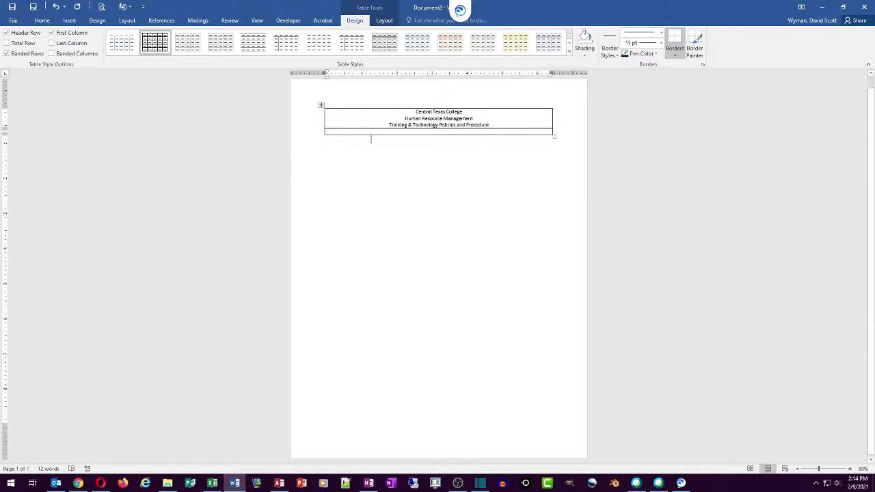
pyautogui.click(437, 131)
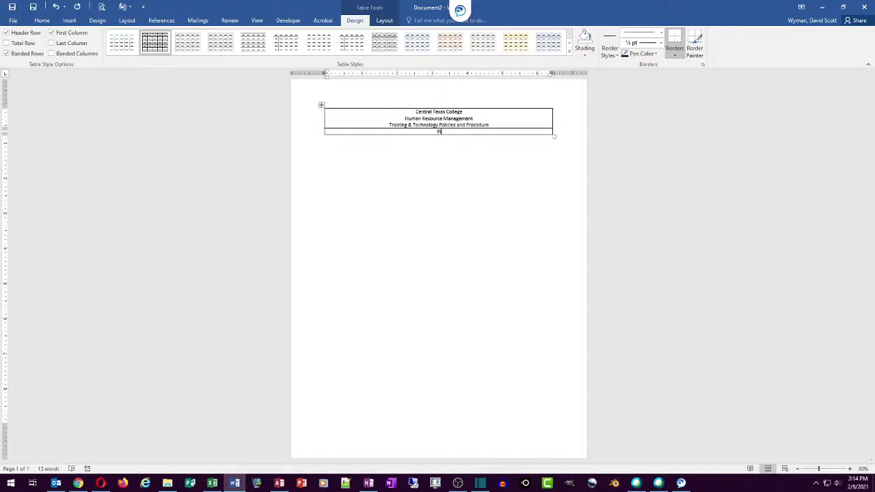
pyautogui.write('Policy Number: ###')
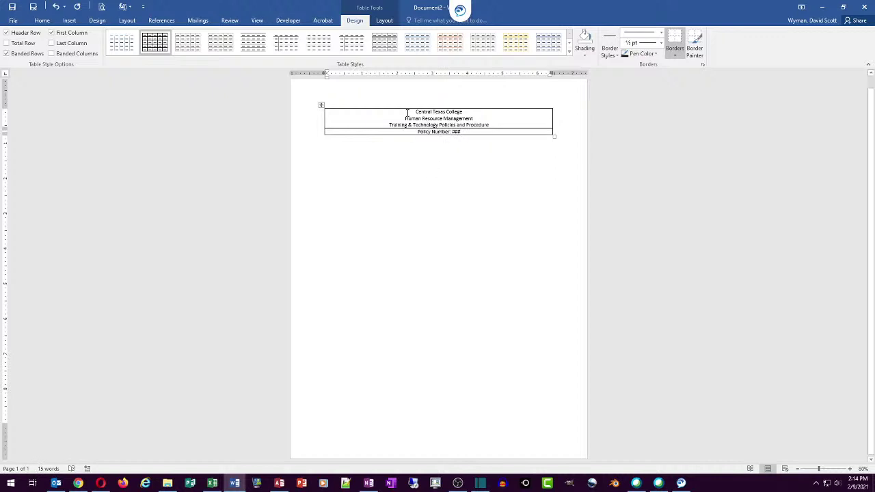
# Step: Set the paragraph spacing of all the table's text to 6 pt before and 6 pt after
pyautogui.moveTo(407, 112); pyautogui.dragTo(463, 133)
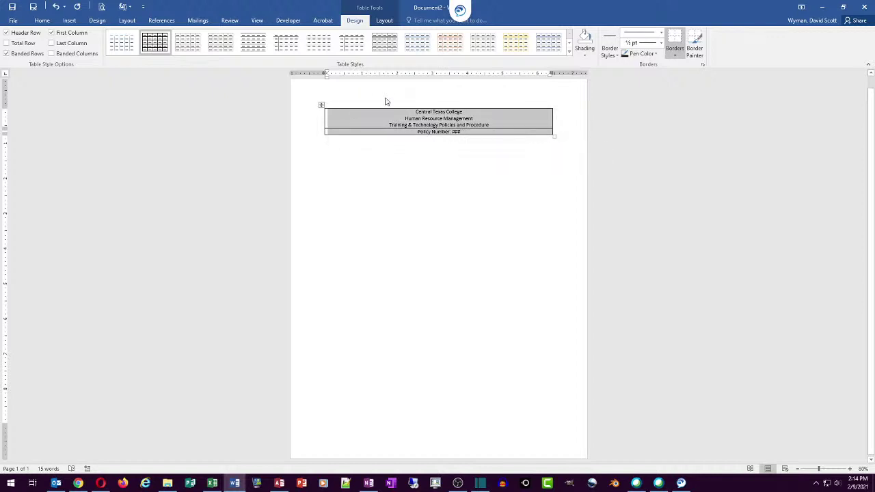
pyautogui.click(47, 21)
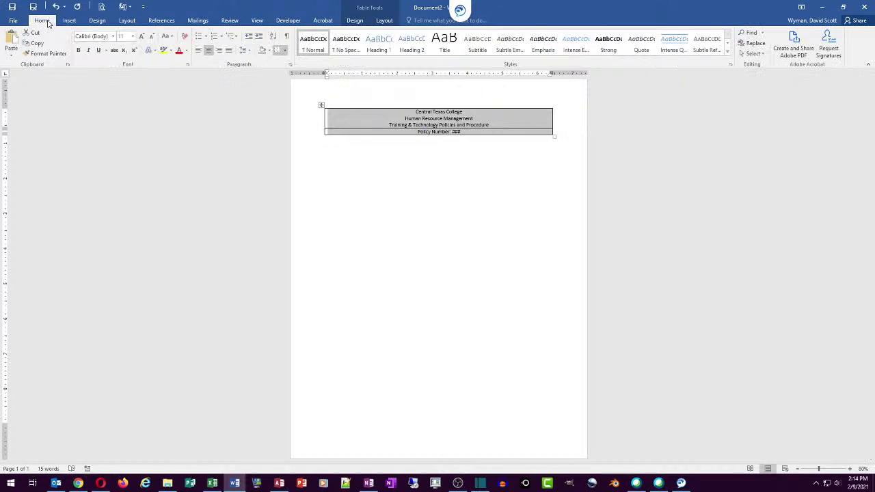
pyautogui.click(291, 65)
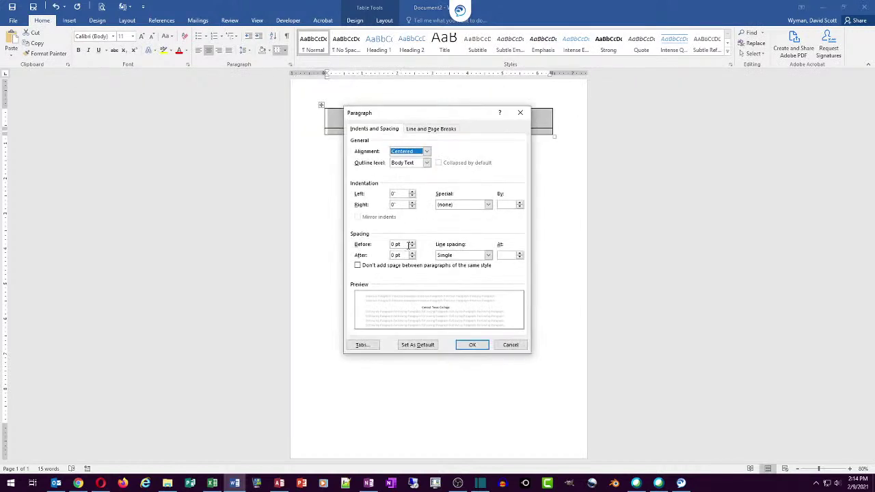
pyautogui.click(411, 242)
pyautogui.click(412, 252)
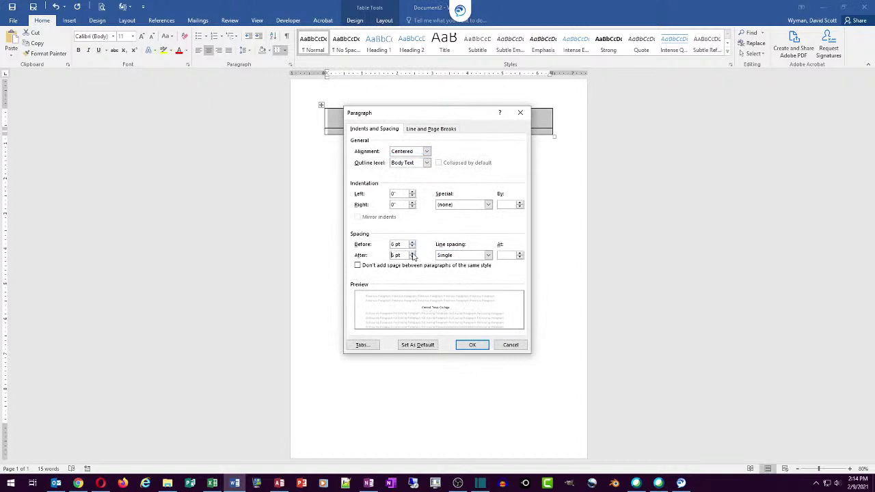
pyautogui.click(471, 345)
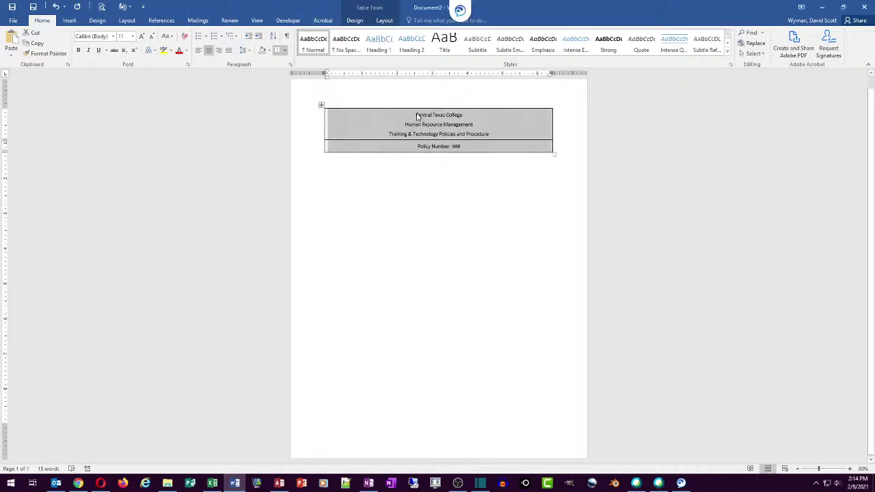
# Step: Apply ½ pt double-line borders to the whole table and leave the cursor below it
pyautogui.click(418, 117)
pyautogui.moveTo(414, 114); pyautogui.dragTo(470, 145)
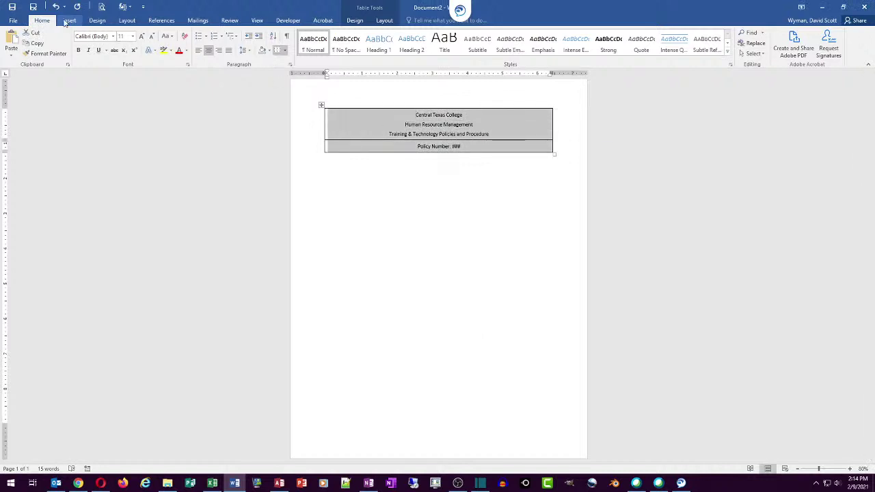
pyautogui.click(285, 52)
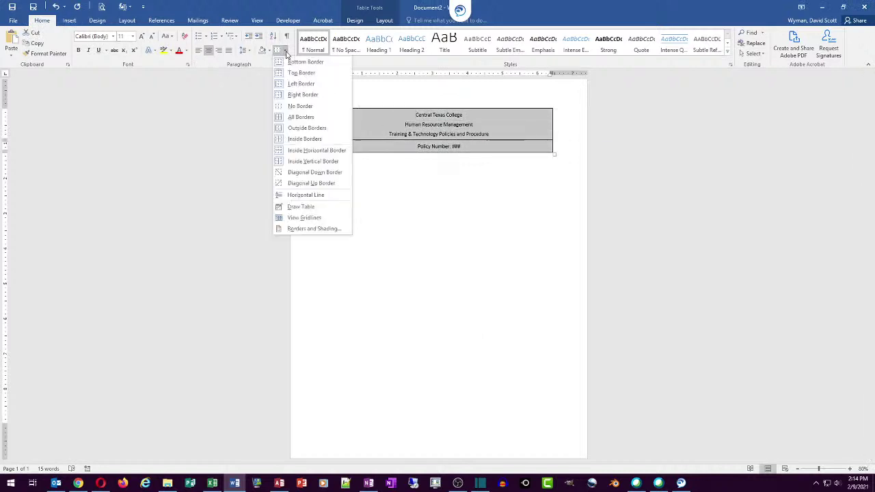
pyautogui.click(300, 230)
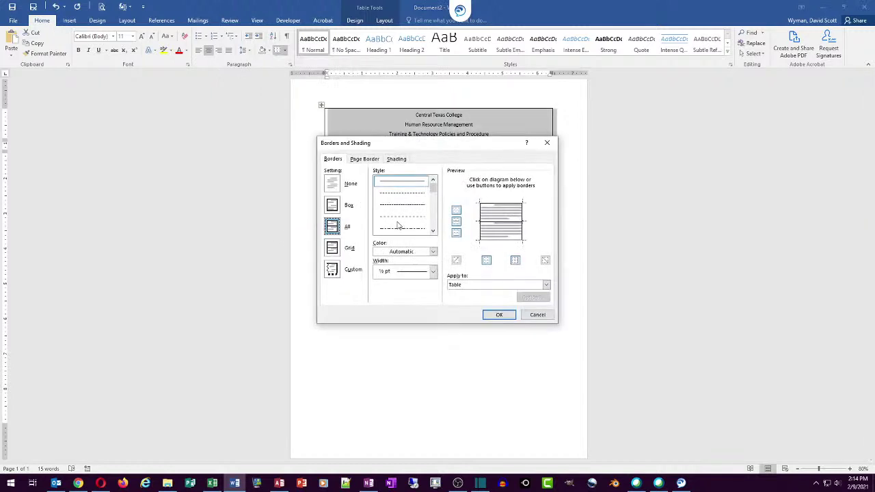
pyautogui.click(432, 232)
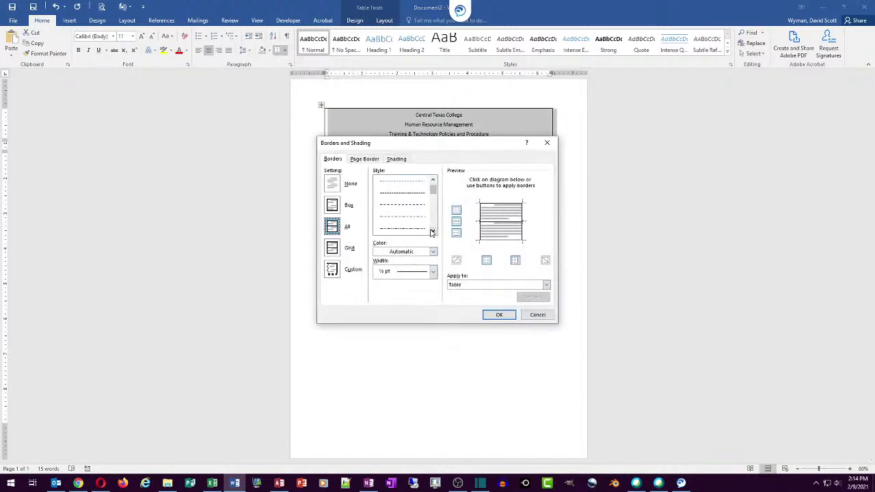
pyautogui.click(413, 229)
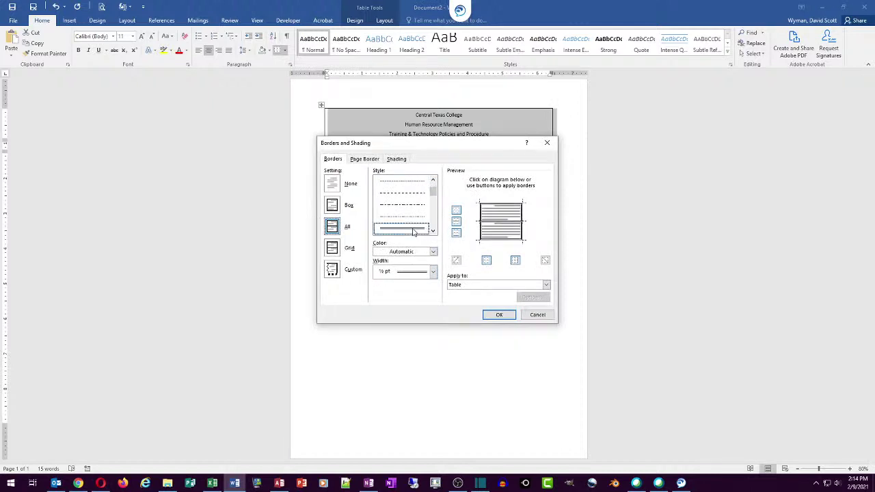
pyautogui.click(498, 315)
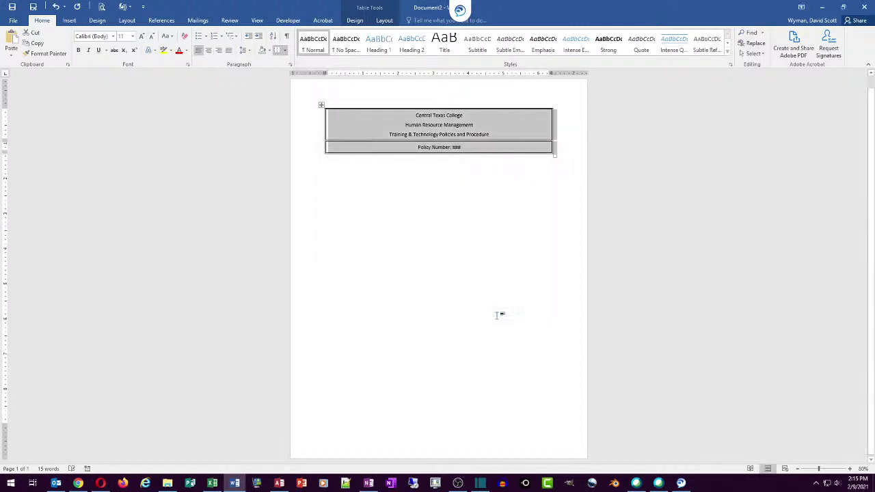
pyautogui.press('Down')
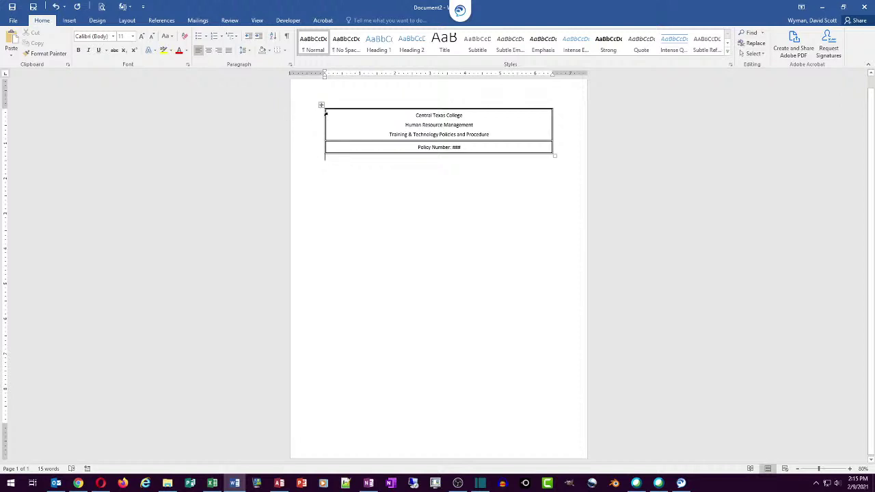
# Step: Start a new building block from the whole heading table, named "Policy Title", keeping the Quick Parts gallery
pyautogui.click(321, 105)
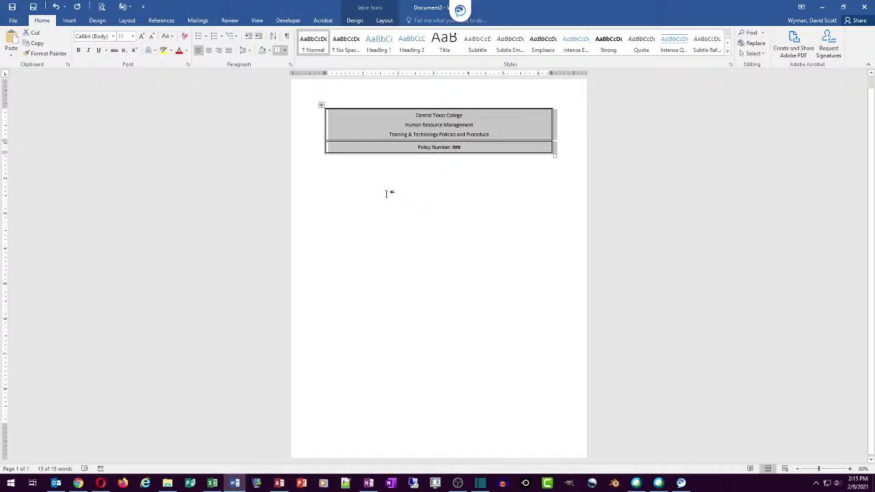
pyautogui.click(70, 22)
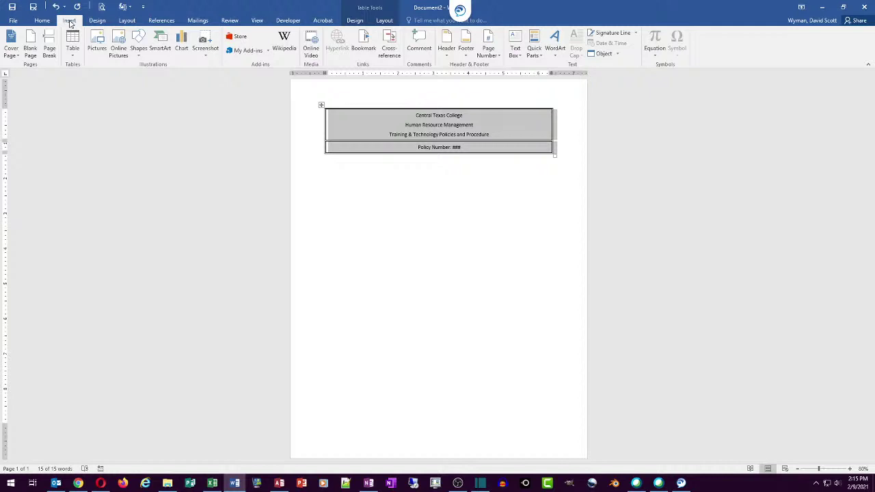
pyautogui.click(535, 51)
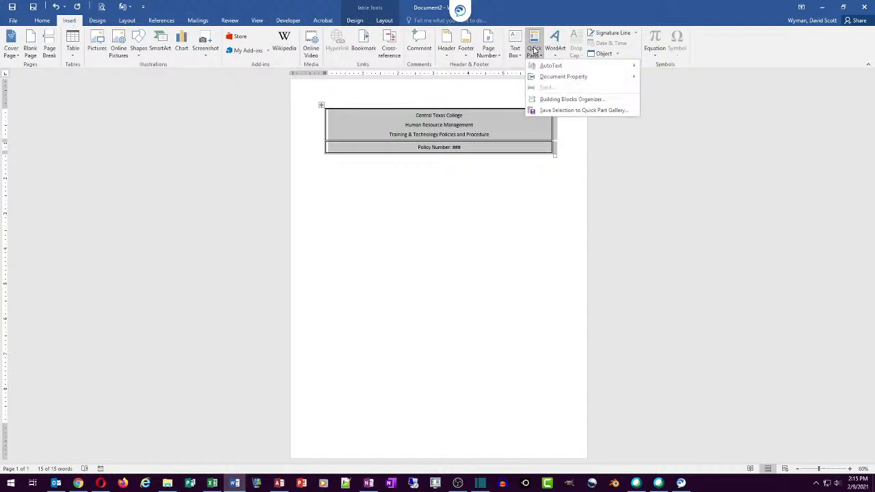
pyautogui.click(556, 111)
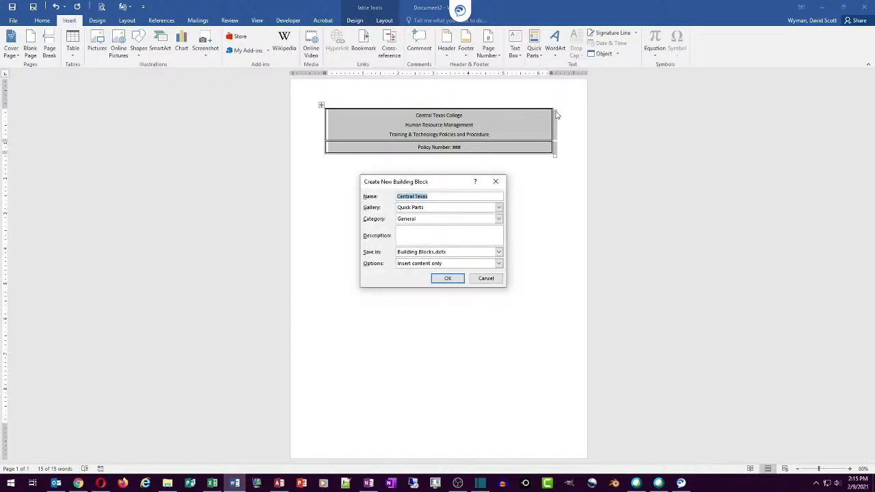
pyautogui.write('Policy Title')
pyautogui.click(498, 208)
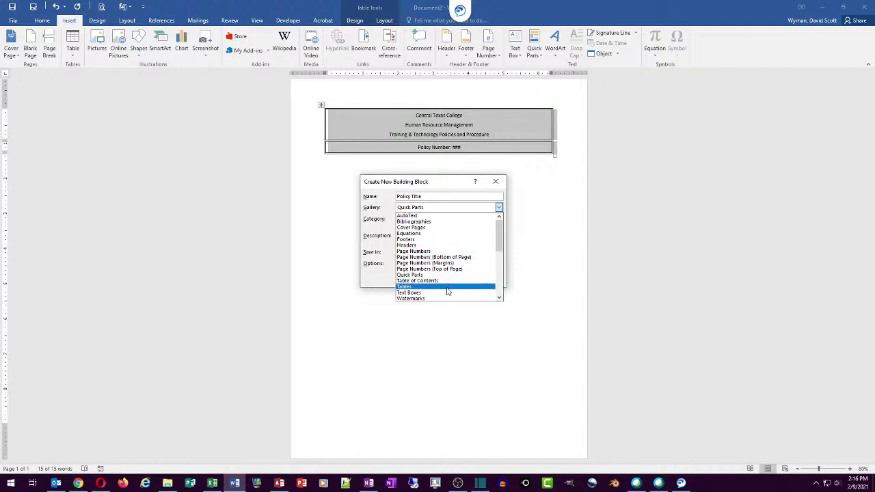
pyautogui.scroll(-4, 451, 274)
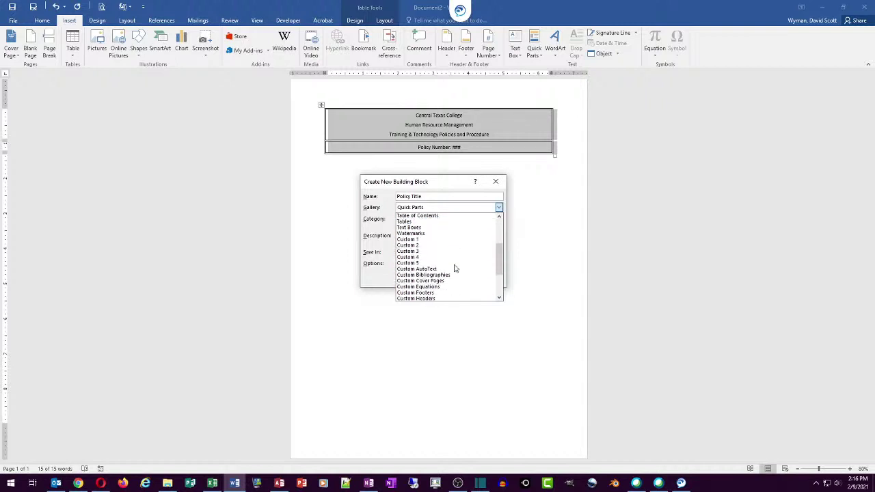
pyautogui.scroll(4, 430, 249)
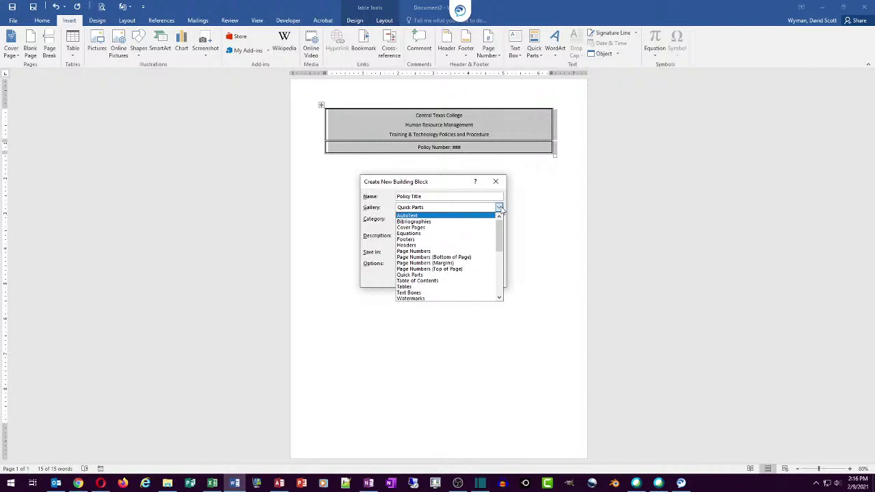
pyautogui.click(499, 208)
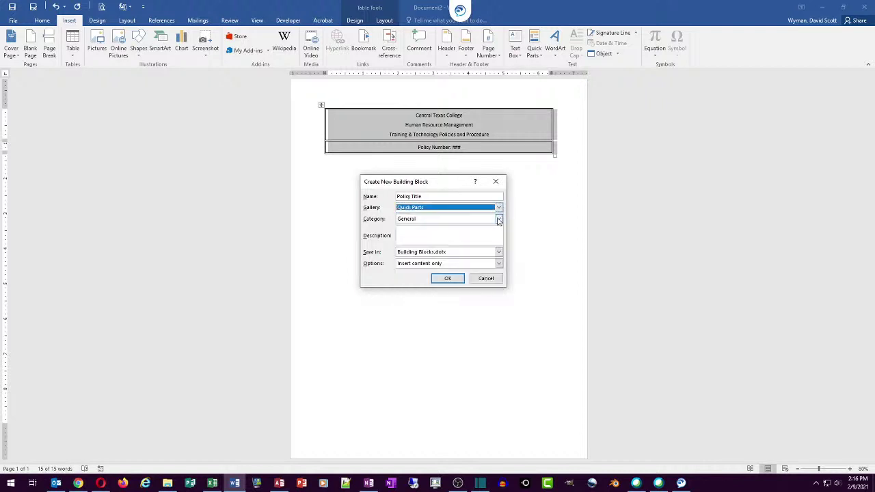
# Step: Create a new category named "_My Quick Parts" for the building block
pyautogui.click(498, 219)
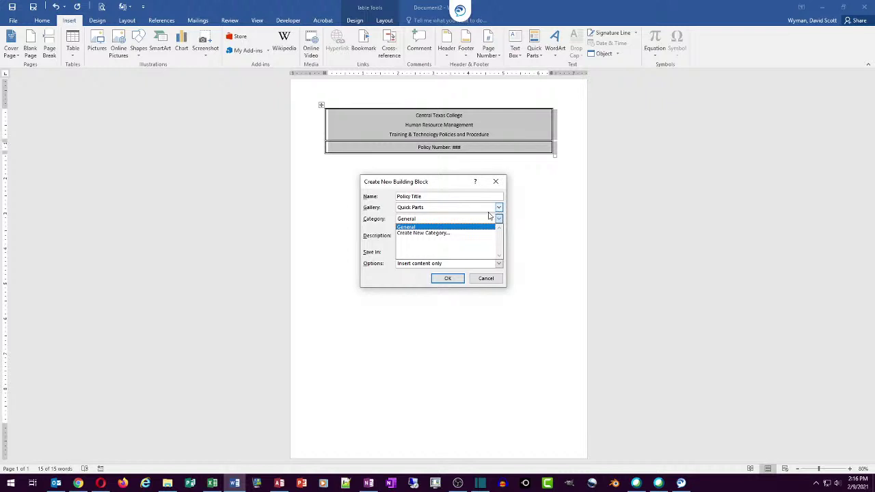
pyautogui.click(425, 233)
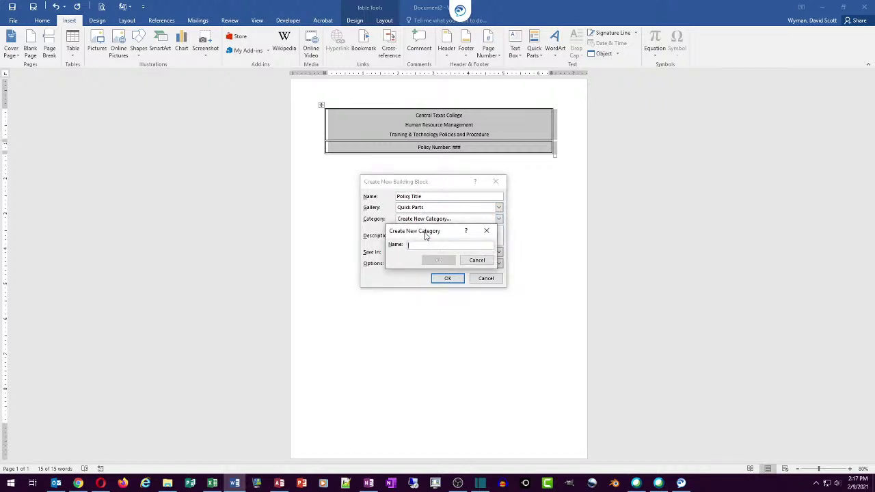
pyautogui.write('J')
pyautogui.write('My Qui')
pyautogui.write('ck Parts')
pyautogui.click(438, 261)
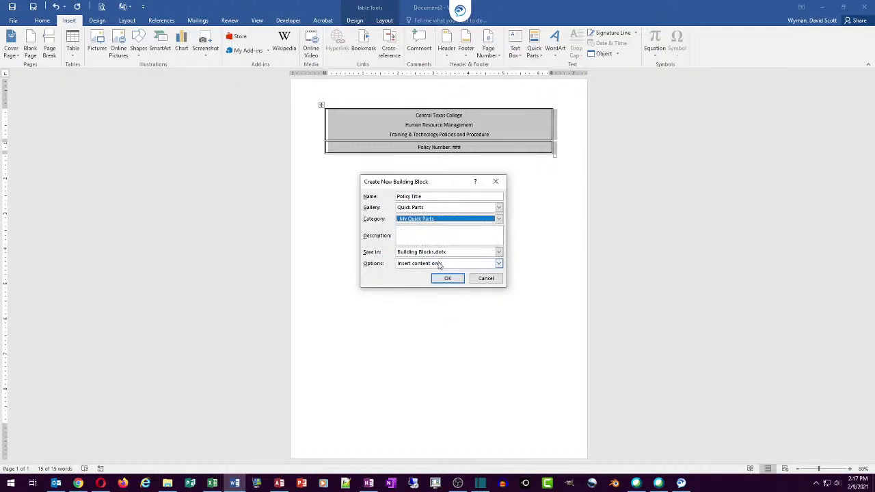
# Step: Describe the building block as "Inserts Policy Title" and save it
pyautogui.click(427, 234)
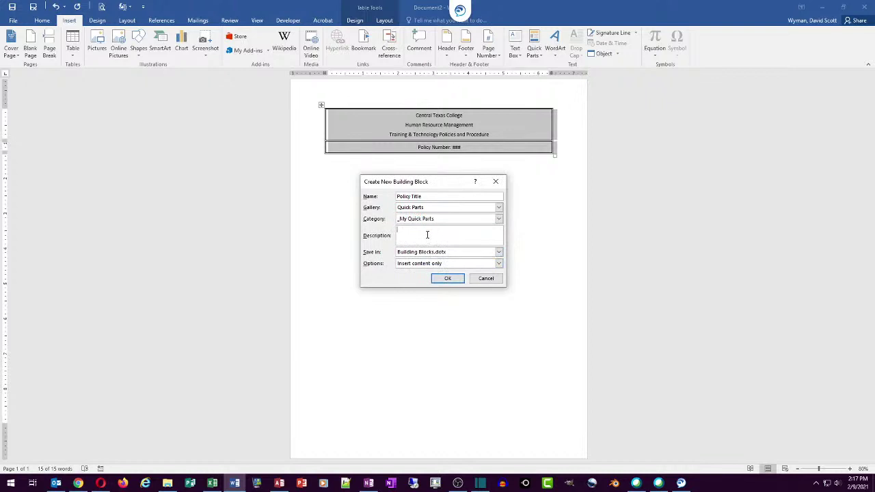
pyautogui.write('Inserts Policy Title')
pyautogui.click(447, 279)
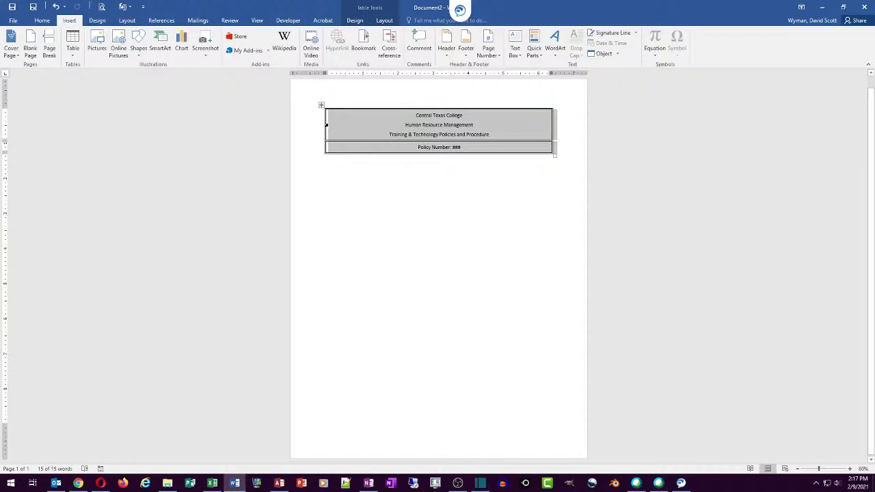
# Step: Cut the original table from the page and insert the Policy Title quick part in its place
pyautogui.rightClick(322, 107)
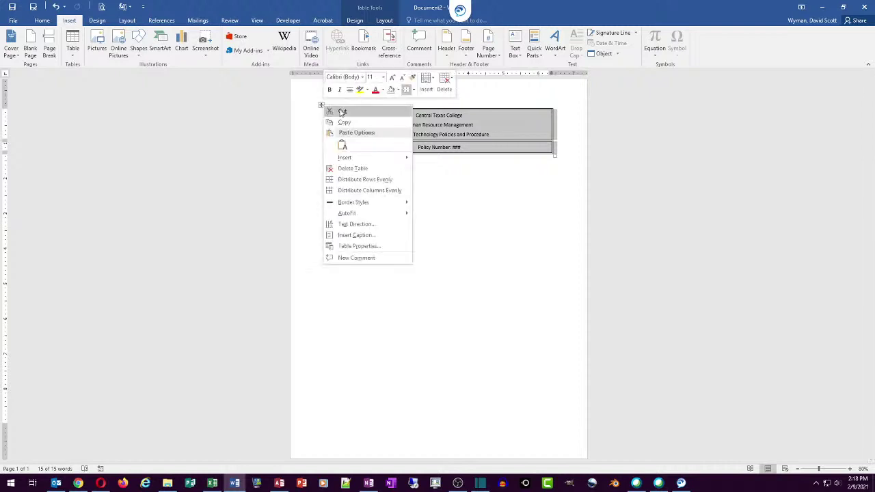
pyautogui.click(342, 110)
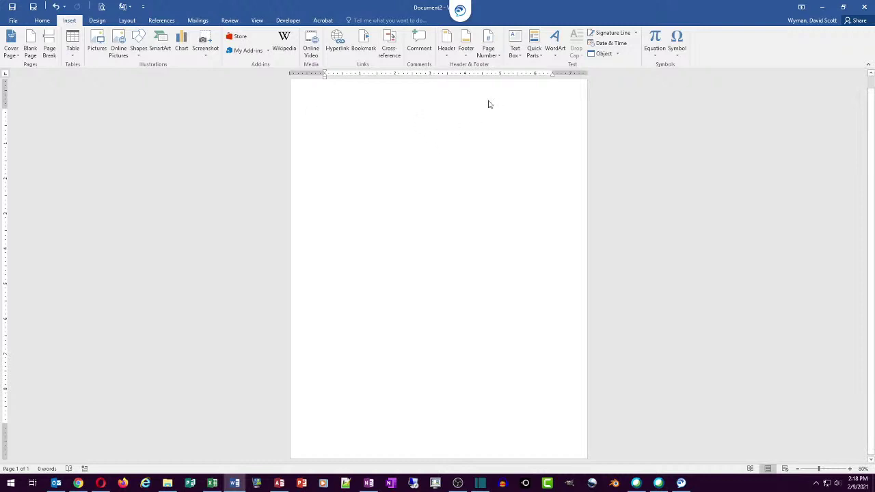
pyautogui.click(535, 52)
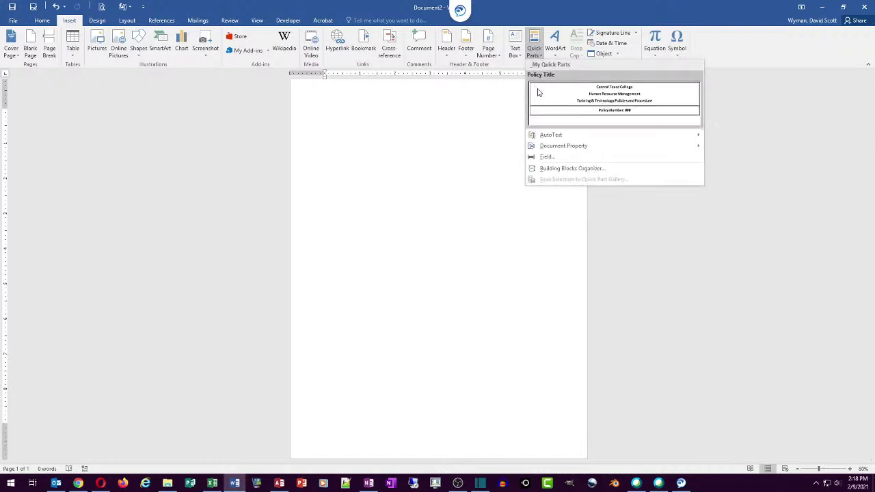
pyautogui.click(611, 104)
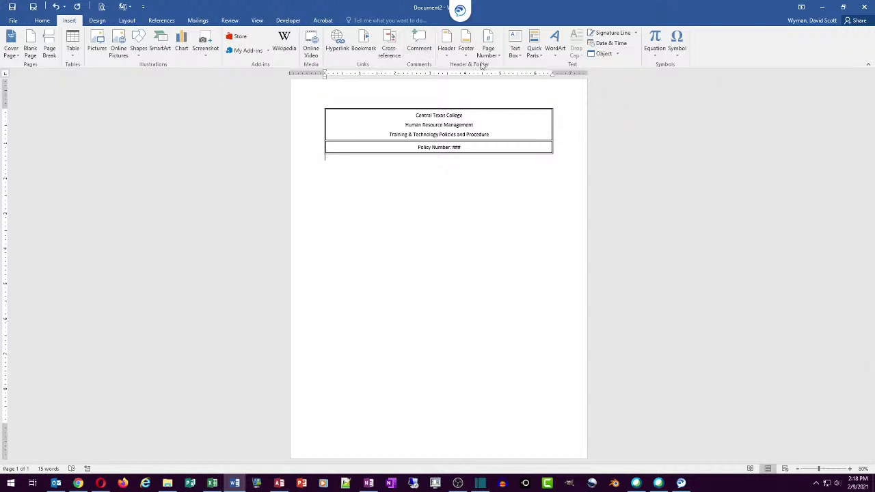
# Step: Insert the Policy Title quick part two more times below the first table
pyautogui.click(531, 49)
pyautogui.click(570, 95)
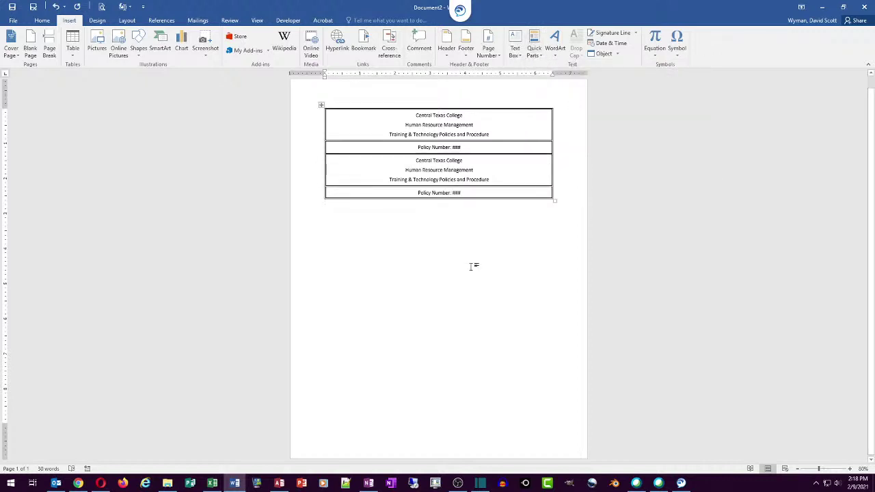
pyautogui.click(534, 53)
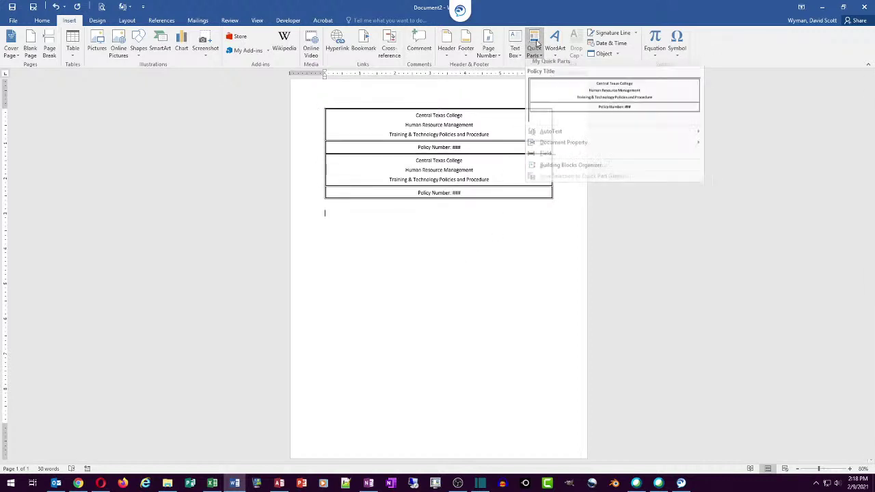
pyautogui.click(567, 106)
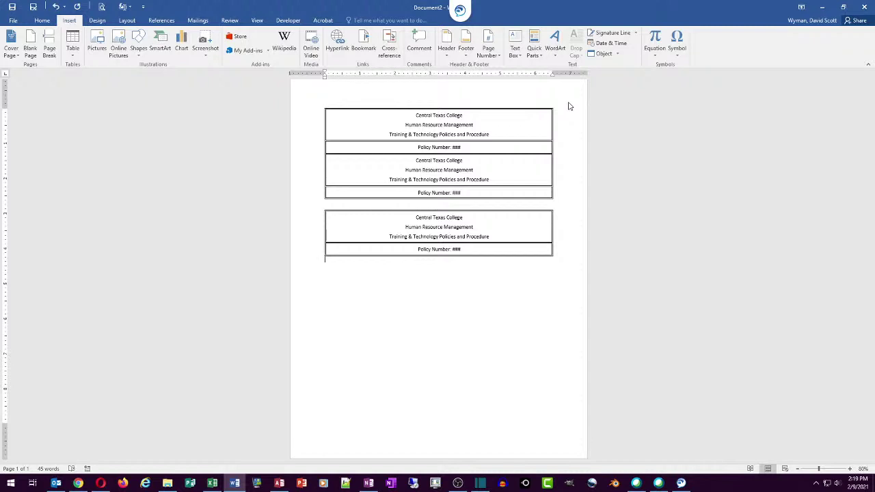
# Step: Generate two paragraphs of sample text with =rand(2) on a new line below the last table
pyautogui.press('Return')
pyautogui.click(326, 270)
pyautogui.write('=ran')
pyautogui.write('(2)')
pyautogui.press('Return')
pyautogui.press('Up')
pyautogui.press('Right')
pyautogui.write('d')
pyautogui.press('Return')
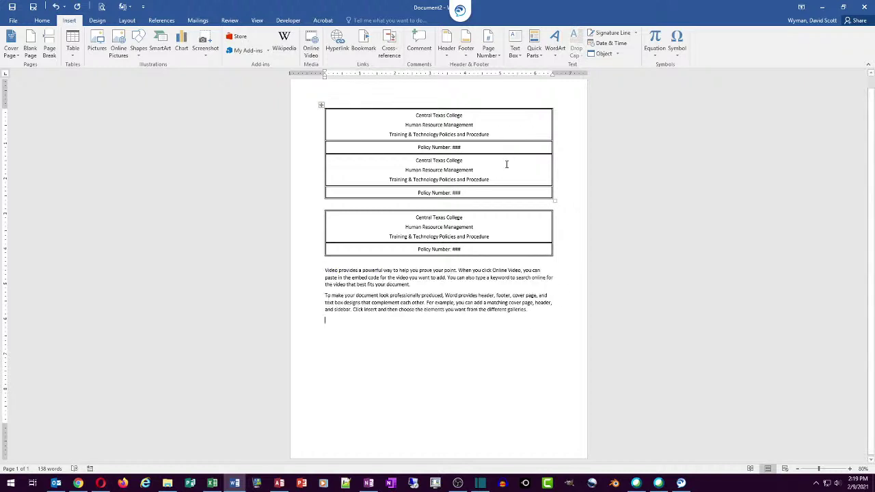
# Step: Save the two sample paragraphs as a quick part named "Disclaimer" in the _My Quick Parts category
pyautogui.moveTo(304, 274); pyautogui.dragTo(307, 312)
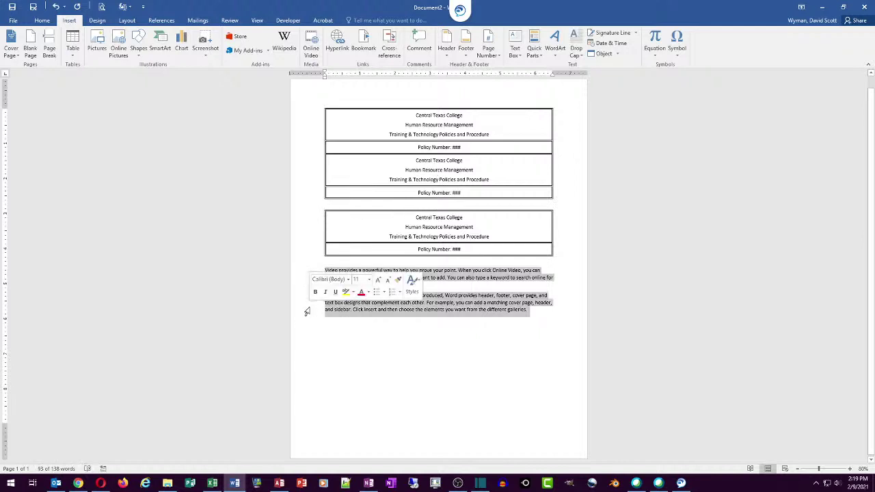
pyautogui.click(536, 45)
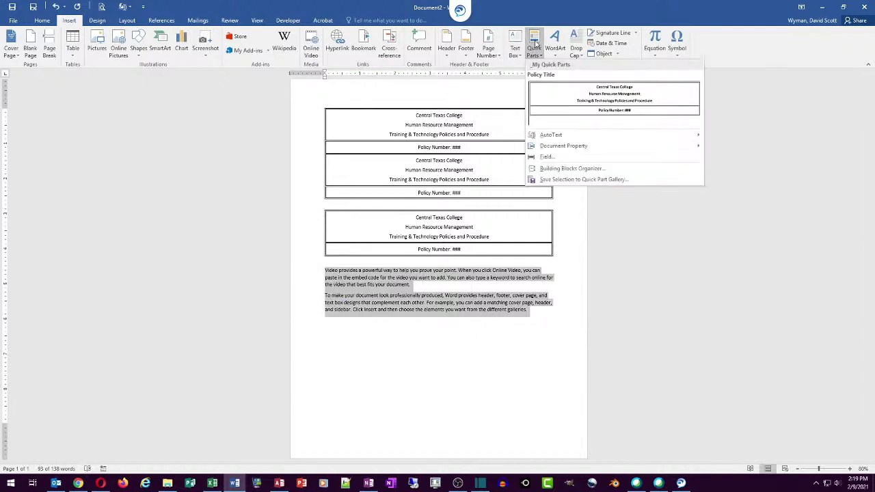
pyautogui.click(550, 180)
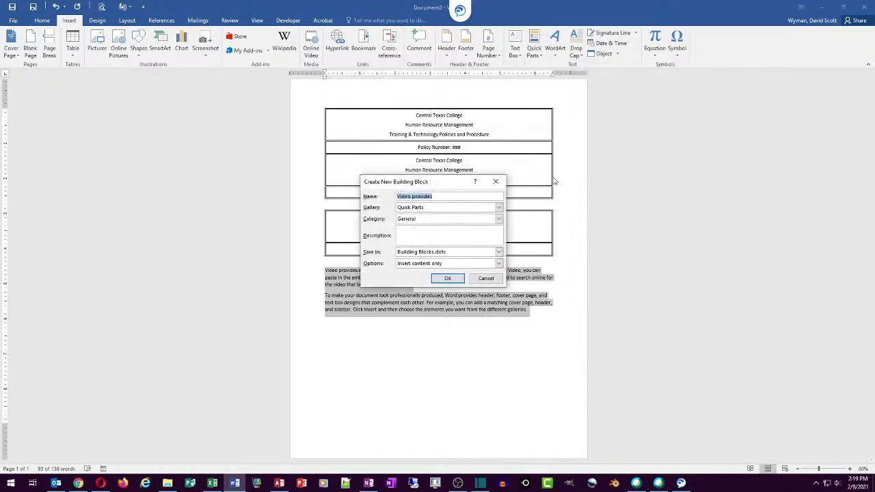
pyautogui.write('Disclaimer')
pyautogui.click(499, 218)
pyautogui.click(461, 227)
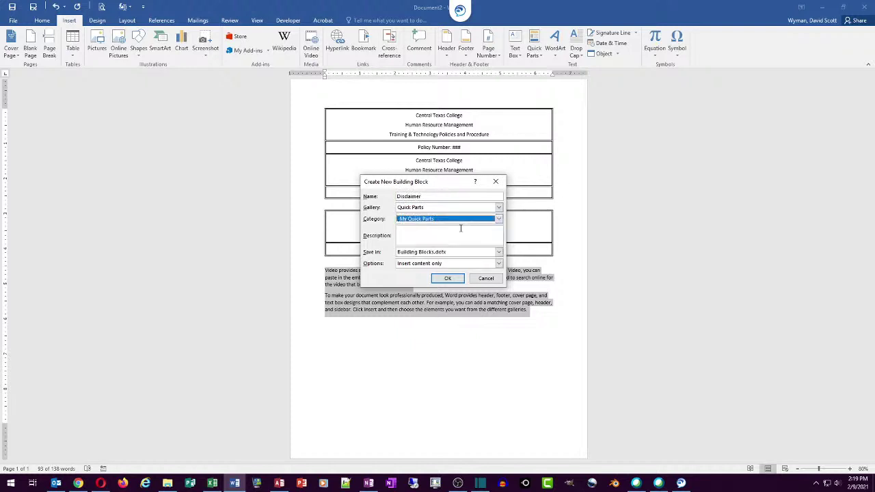
pyautogui.click(447, 278)
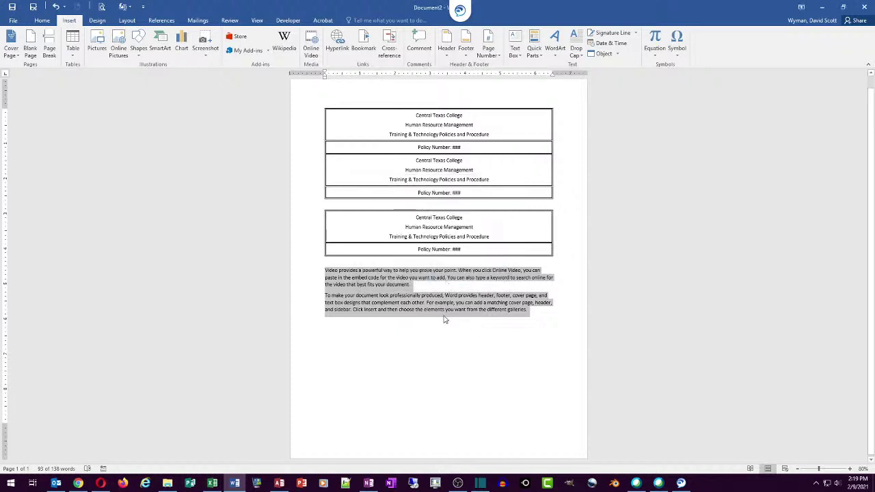
# Step: Delete the two sample paragraphs and insert the Disclaimer quick part twice in their place
pyautogui.press('Delete')
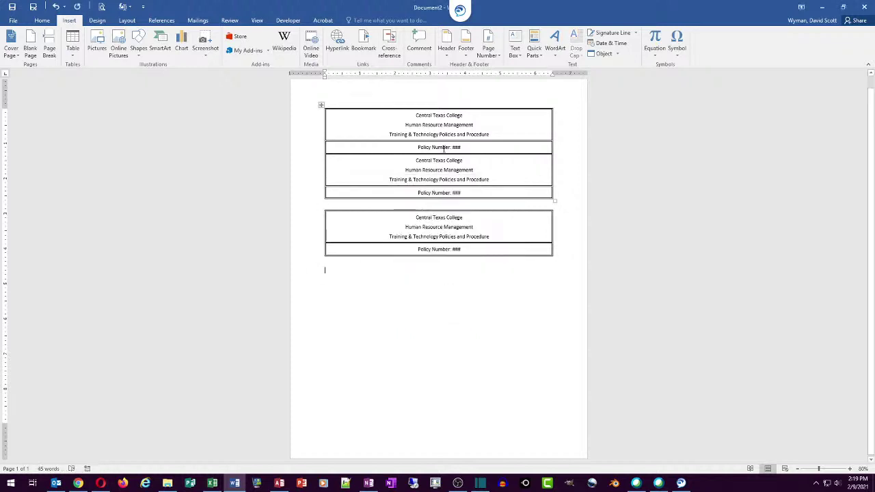
pyautogui.click(534, 50)
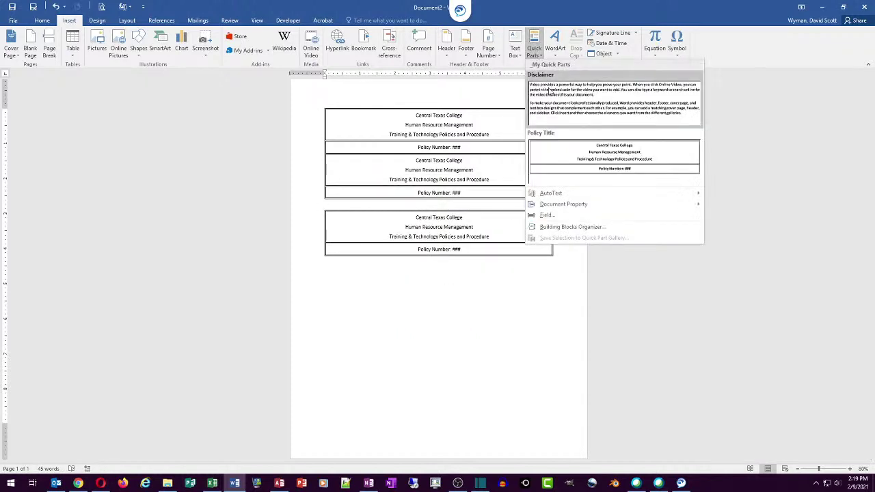
pyautogui.click(549, 92)
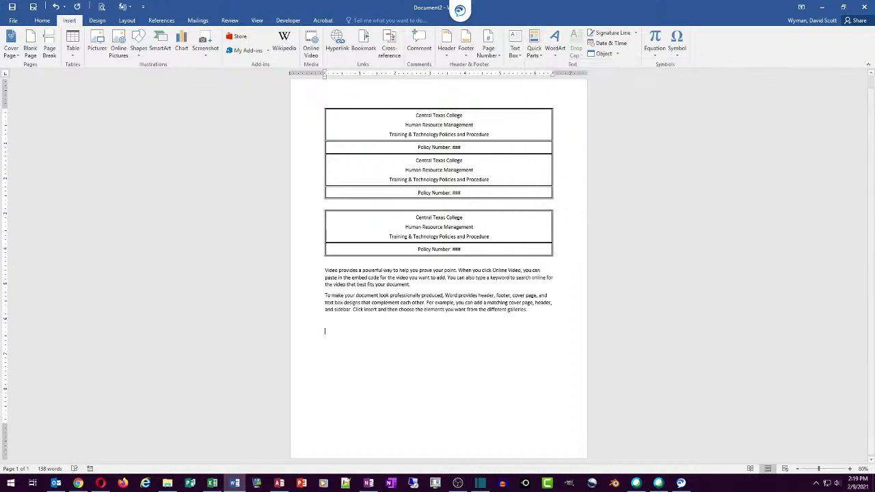
pyautogui.click(535, 48)
pyautogui.click(544, 107)
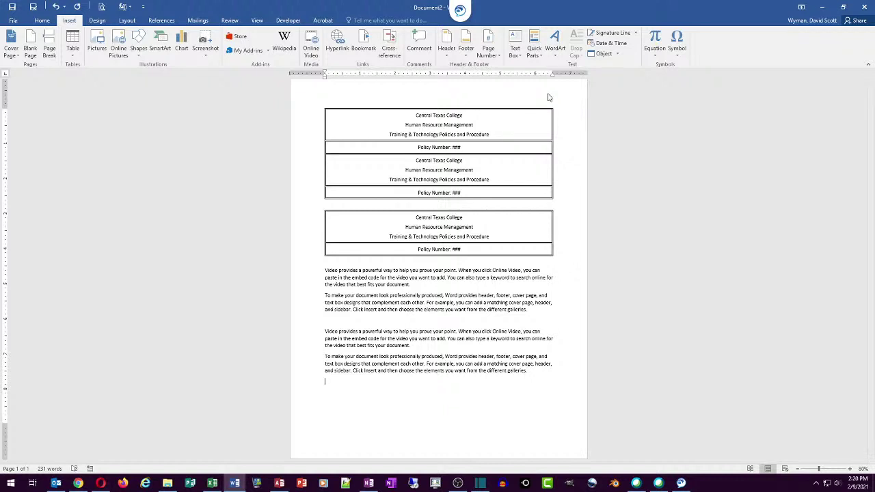
# Step: Undo the sample text, Disclaimer and repeated Policy Title insertions, back to a single heading table
pyautogui.scroll(1, 322, 102)
pyautogui.hotkey('ctrl', 'z')
pyautogui.hotkey('ctrl', 'z')
pyautogui.hotkey('ctrl', 'z')
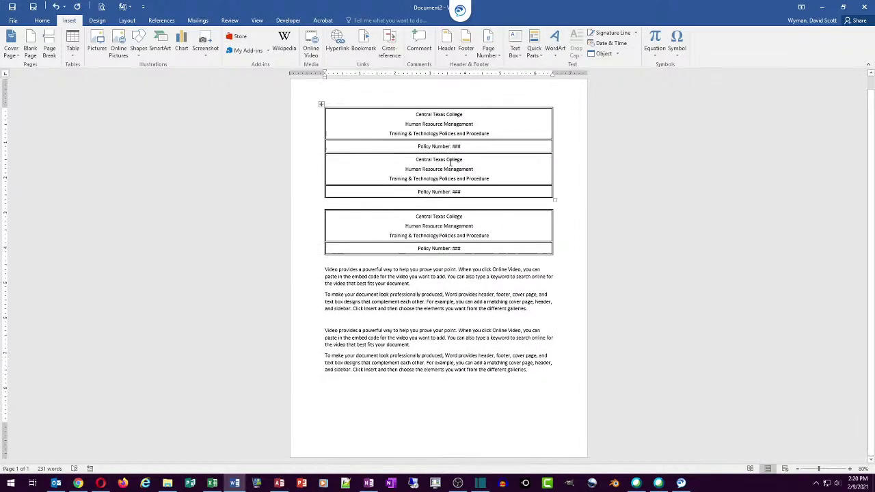
pyautogui.hotkey('ctrl', 'z')
pyautogui.hotkey('ctrl', 'z')
pyautogui.hotkey('ctrl', 'z')
pyautogui.hotkey('ctrl', 'z')
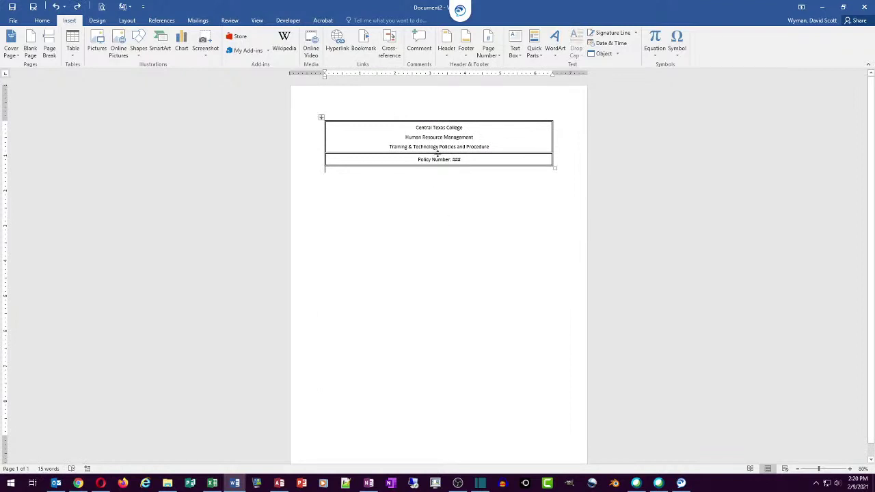
pyautogui.scroll(-1, 425, 264)
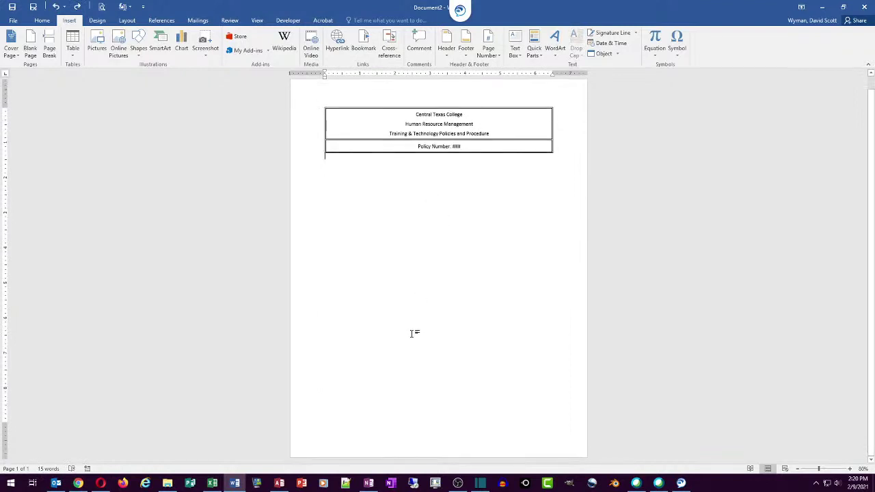
# Step: Open the page footer for editing and return to the document body
pyautogui.doubleClick(410, 445)
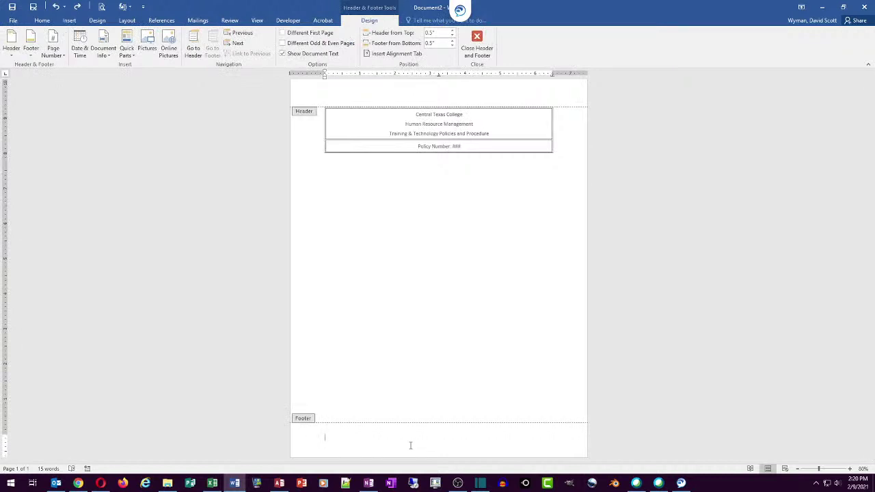
pyautogui.doubleClick(412, 371)
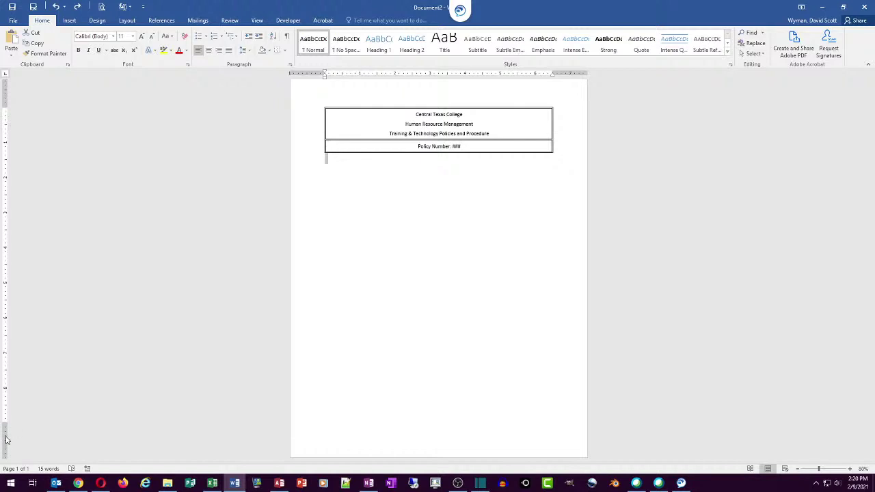
# Step: Open the page footer for editing and enter "Training & Technology Policy: ###" at its left margin
pyautogui.doubleClick(341, 445)
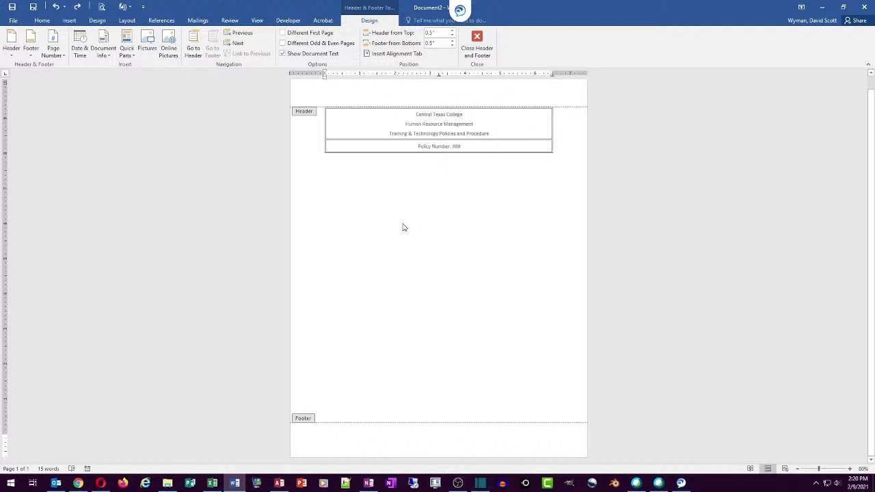
pyautogui.write('Training &')
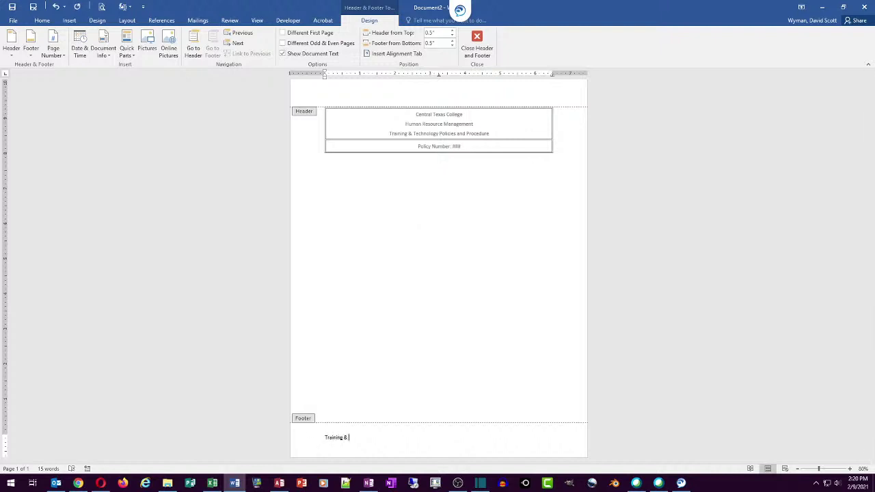
pyautogui.write(' Technology Policy: ####')
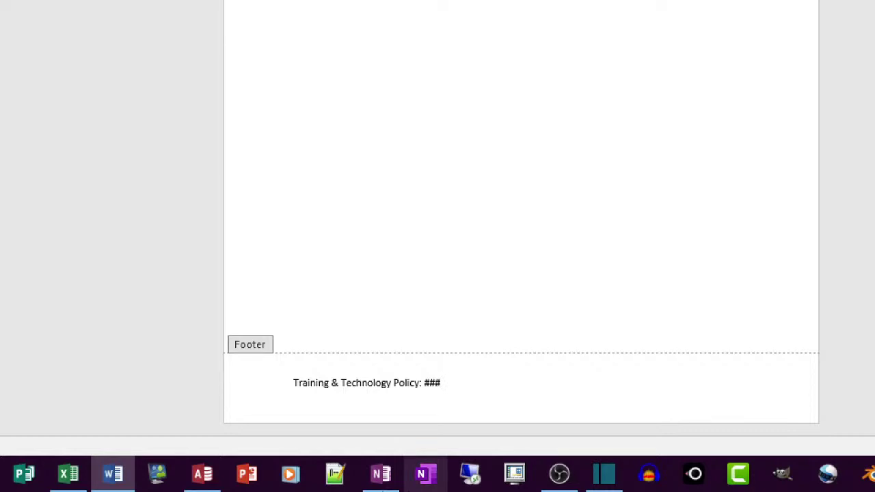
# Step: Add the date "February 2021" aligned to the right margin of the same footer line
pyautogui.press('Tab')
pyautogui.write('something')
pyautogui.press('BackSpace')
pyautogui.press('BackSpace')
pyautogui.press('BackSpace')
pyautogui.press('BackSpace')
pyautogui.press('BackSpace')
pyautogui.press('BackSpace')
pyautogui.press('BackSpace')
pyautogui.press('BackSpace')
pyautogui.press('BackSpace')
pyautogui.write('ebrua')
pyautogui.press('Return')
pyautogui.write('2021')
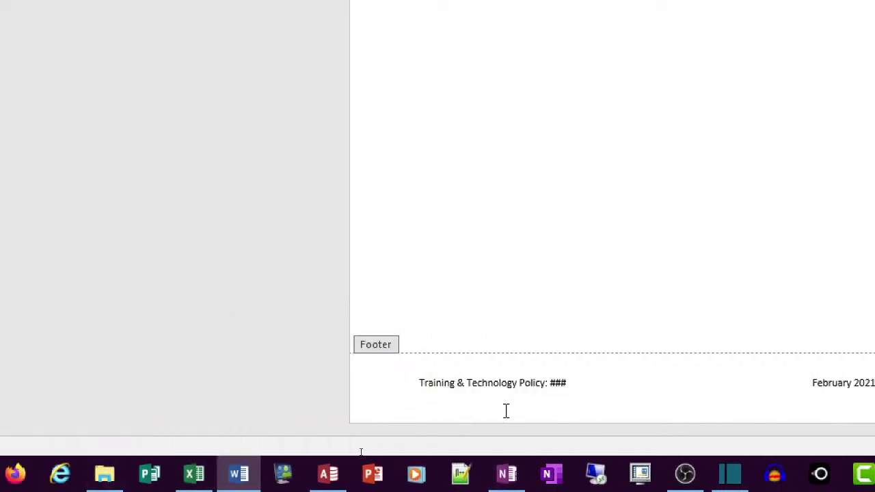
# Step: Save the whole footer line to the Footer gallery as "Policy Footer" in a new category named "_My Footer"
pyautogui.click(374, 396)
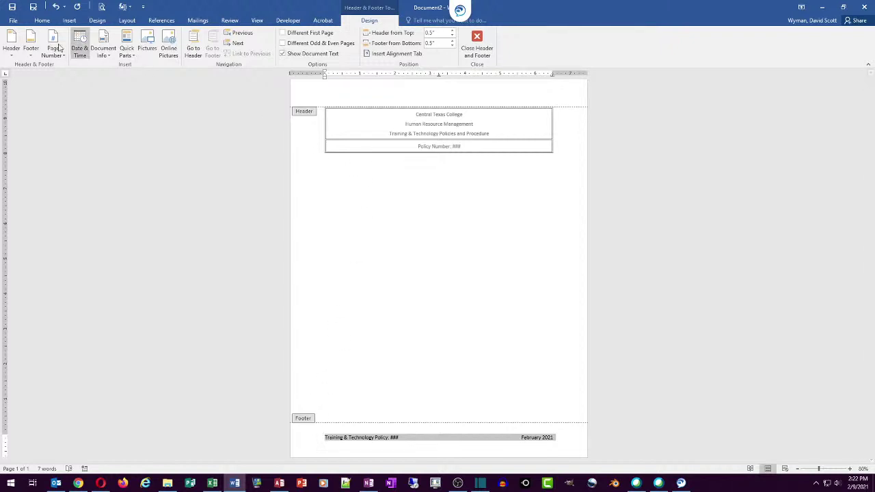
pyautogui.click(69, 20)
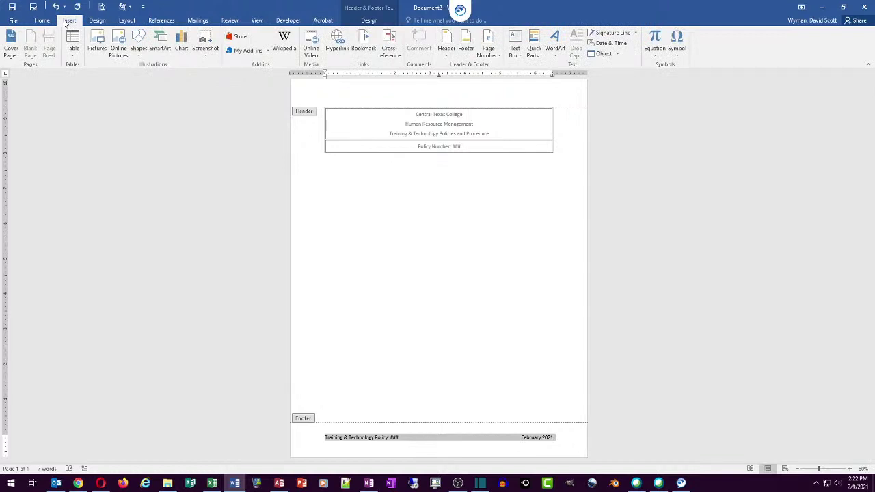
pyautogui.click(465, 51)
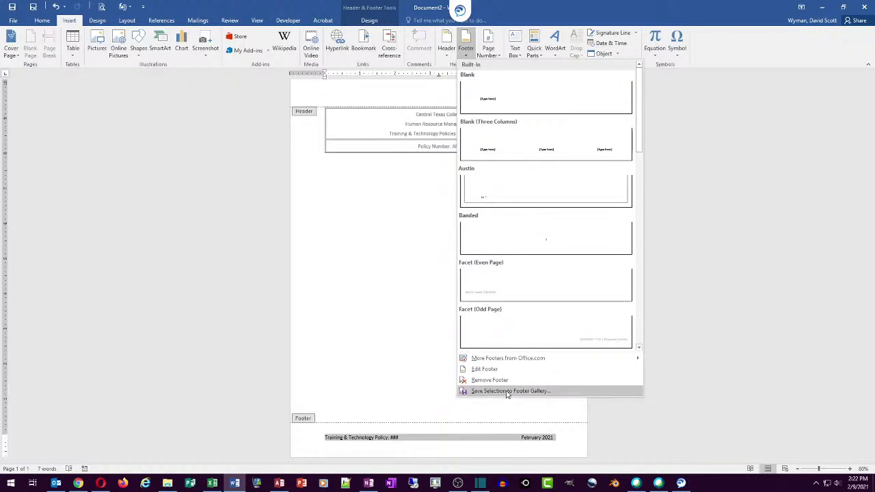
pyautogui.click(509, 392)
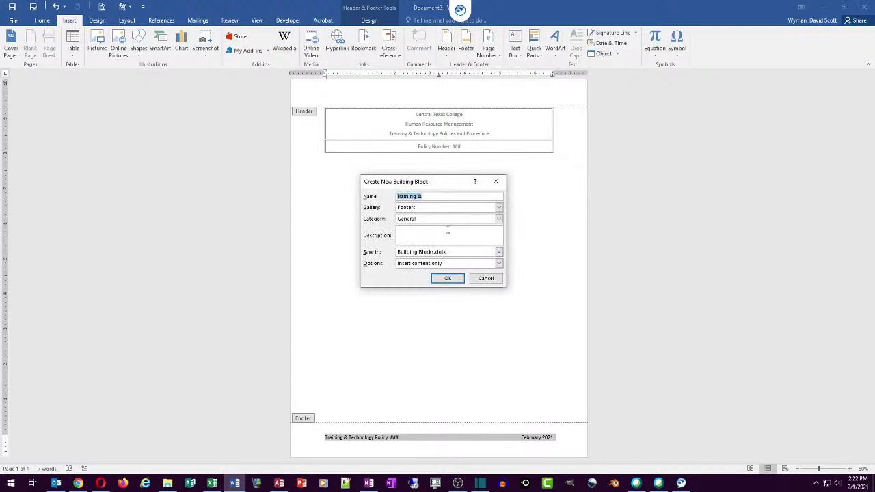
pyautogui.write('Policy Footer')
pyautogui.click(498, 218)
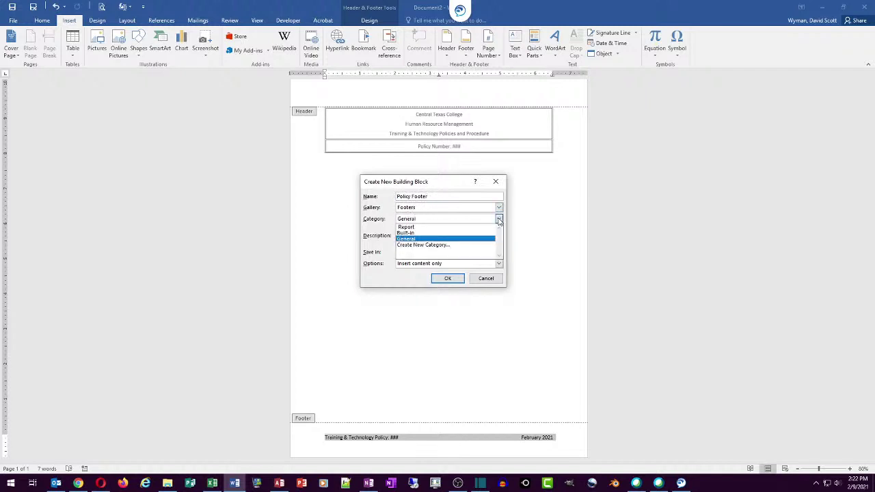
pyautogui.click(450, 245)
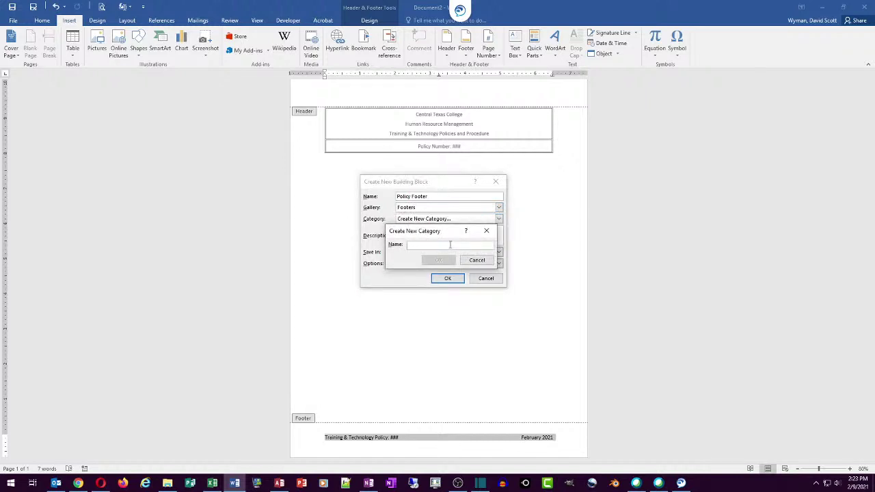
pyautogui.write('JMy Footer')
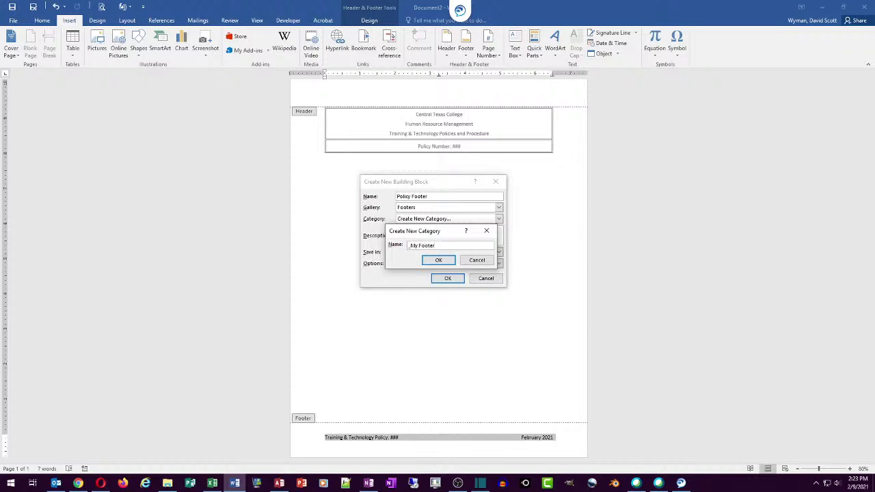
pyautogui.click(440, 260)
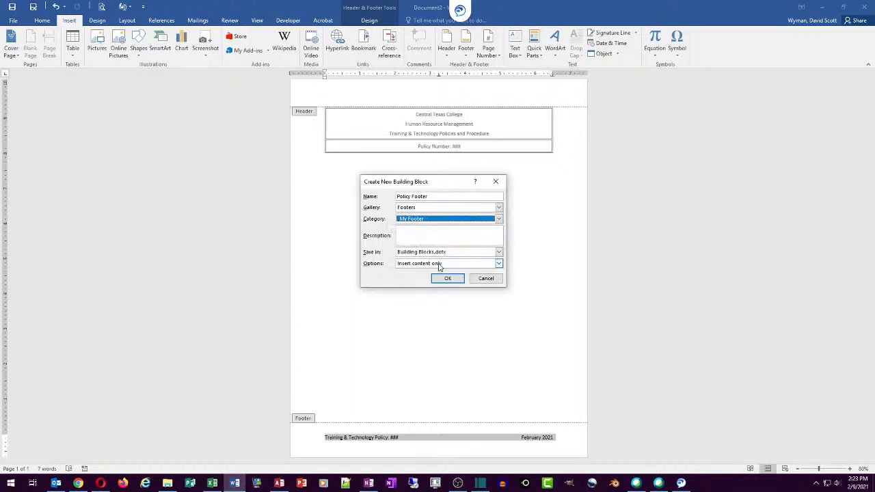
pyautogui.click(447, 279)
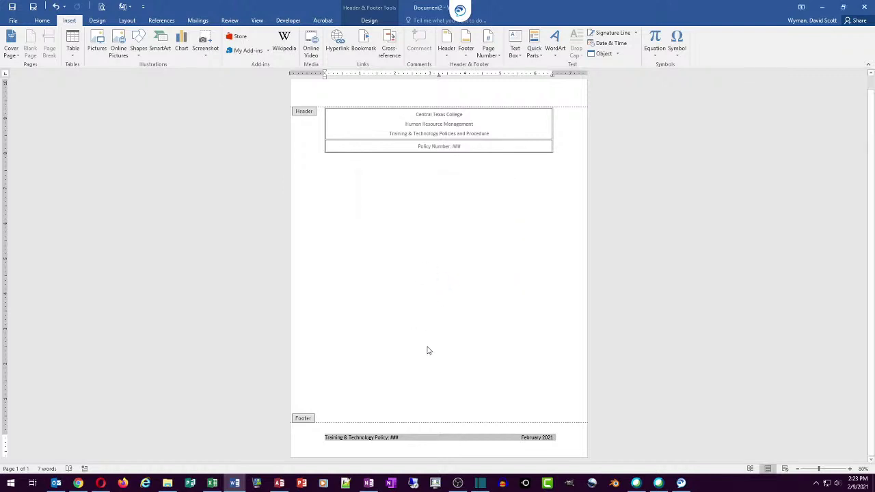
# Step: Create a new blank document, insert the saved Policy Footer from the Footer gallery, and return to the body
pyautogui.hotkey('ctrl', 'n')
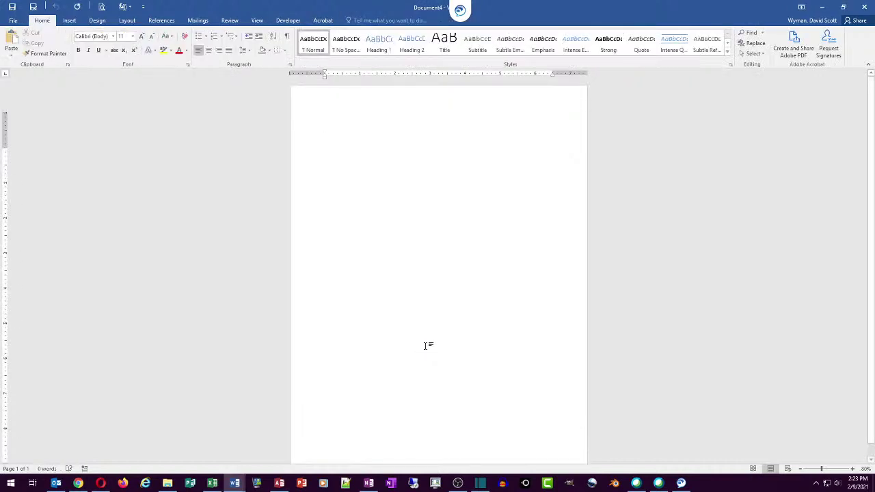
pyautogui.scroll(-1, 425, 345)
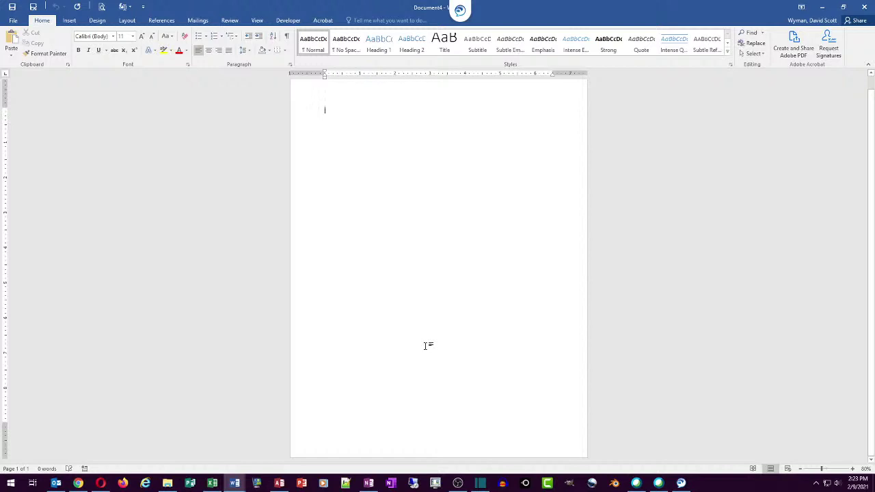
pyautogui.click(69, 21)
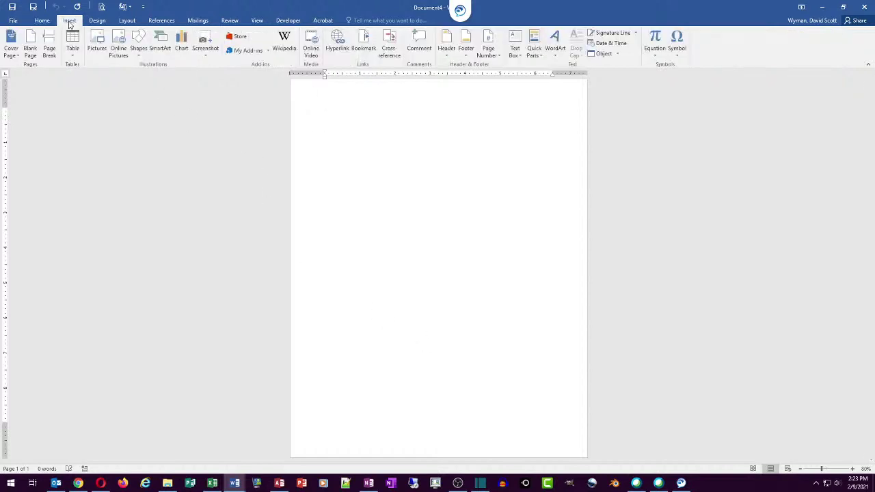
pyautogui.click(466, 46)
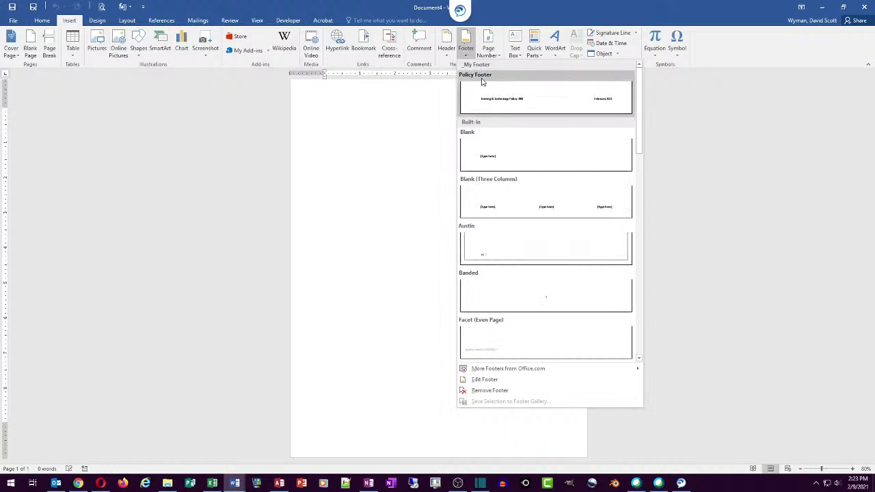
pyautogui.click(506, 95)
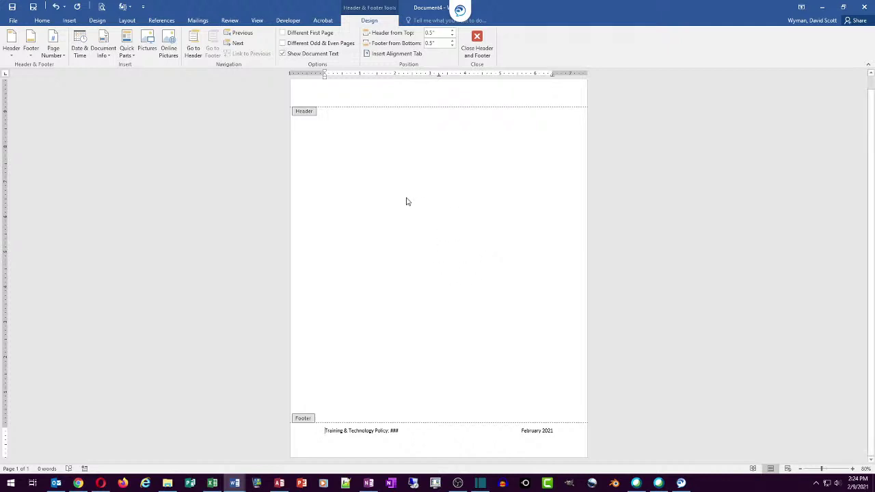
pyautogui.click(476, 42)
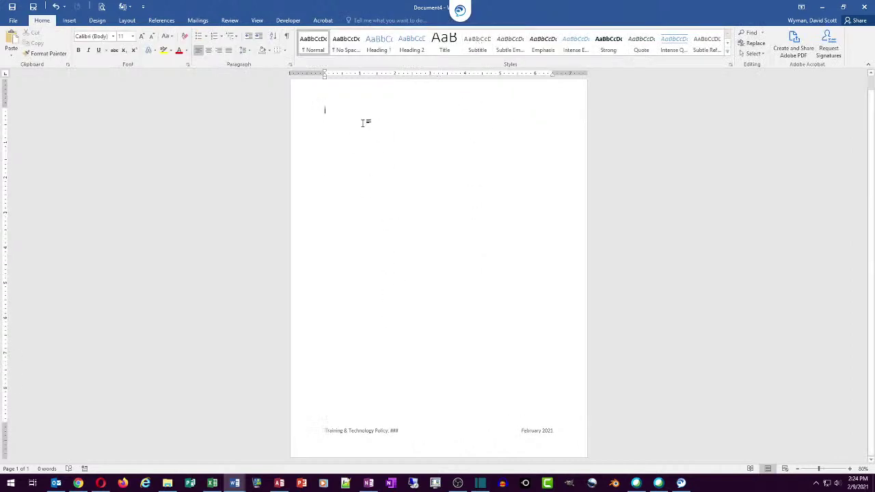
# Step: Create another blank document and fill it with 100 paragraphs of sample text using =rand(100)
pyautogui.hotkey('ctrl', 'n')
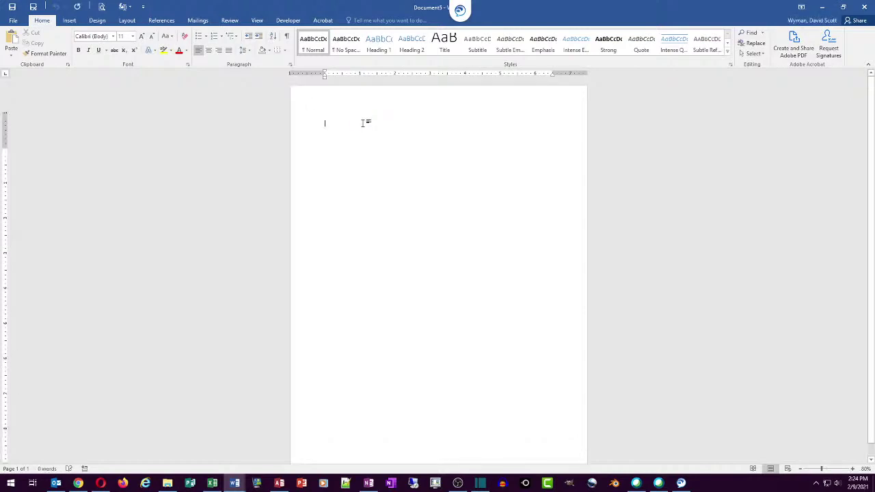
pyautogui.hotkey('ctrl', 'v')
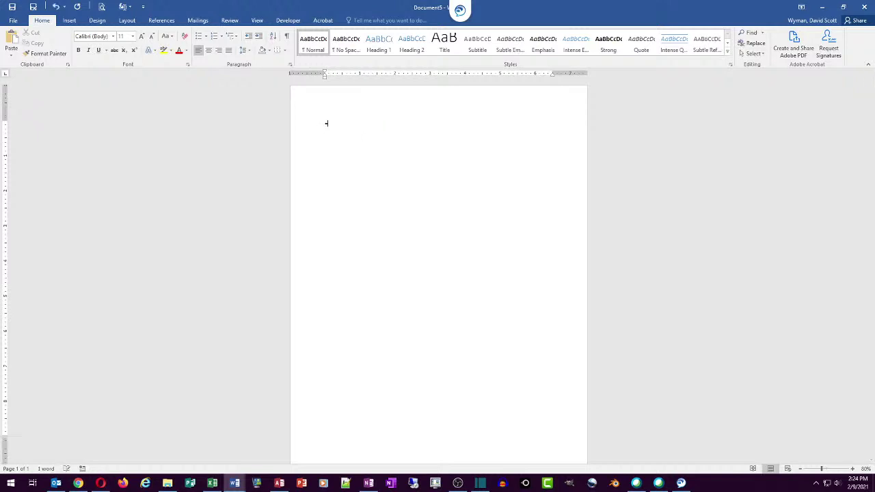
pyautogui.write('rand(100)')
pyautogui.press('Return')
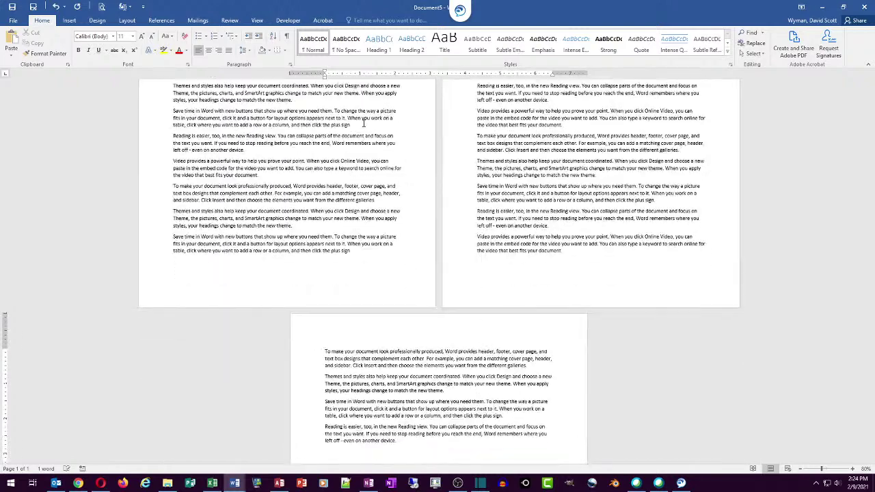
# Step: Enter a bold footer line on page 3 with "Standard Operating Procedures" at the left margin and "Section" at the right
pyautogui.keyDown('ctrl'); pyautogui.scroll(6, 403, 196); pyautogui.keyUp('ctrl')
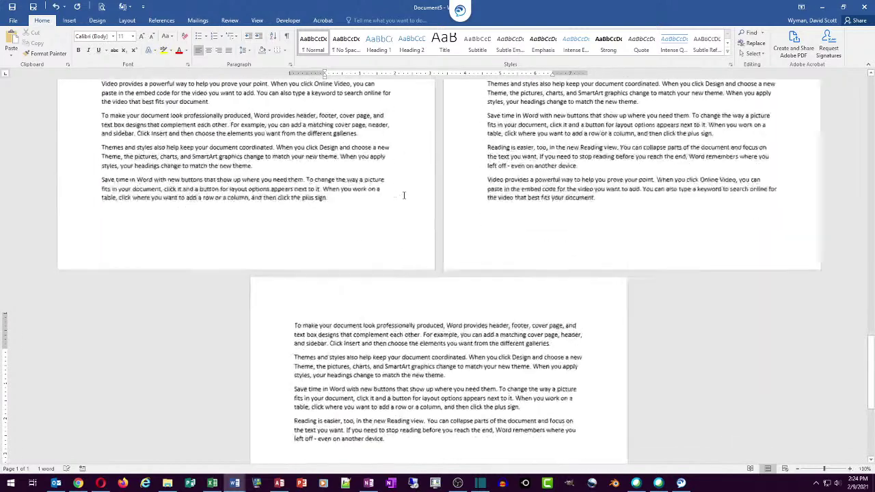
pyautogui.keyDown('ctrl'); pyautogui.scroll(1, 403, 196); pyautogui.keyUp('ctrl')
pyautogui.middleClick(403, 196)
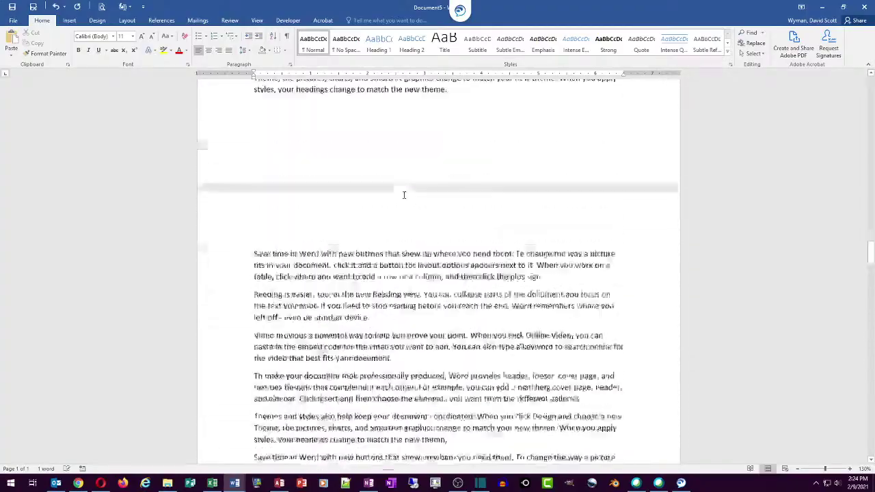
pyautogui.click(394, 194)
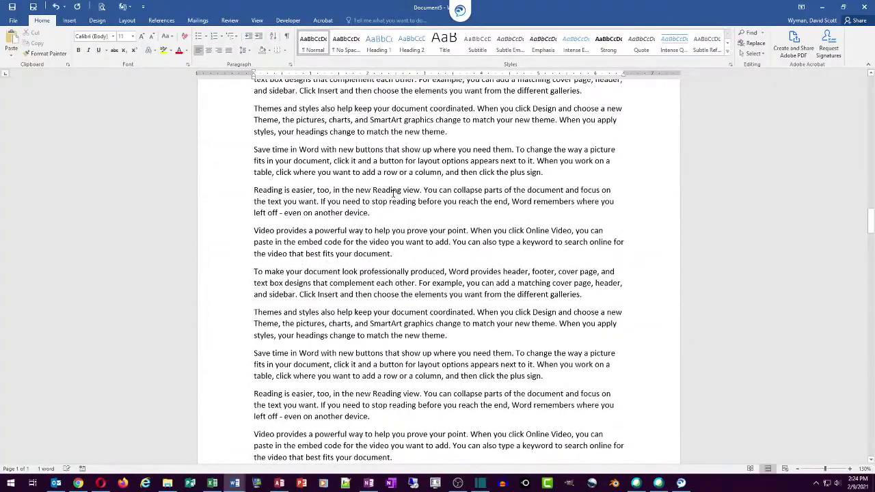
pyautogui.scroll(-5, 394, 193)
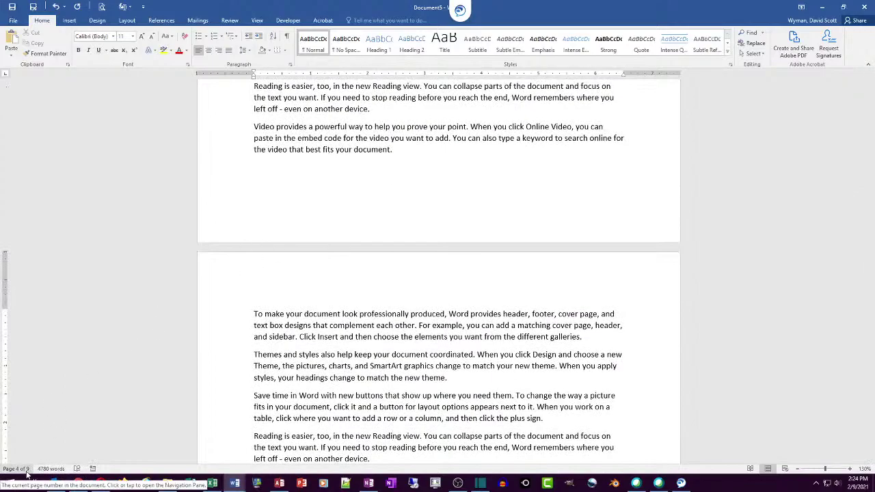
pyautogui.doubleClick(353, 240)
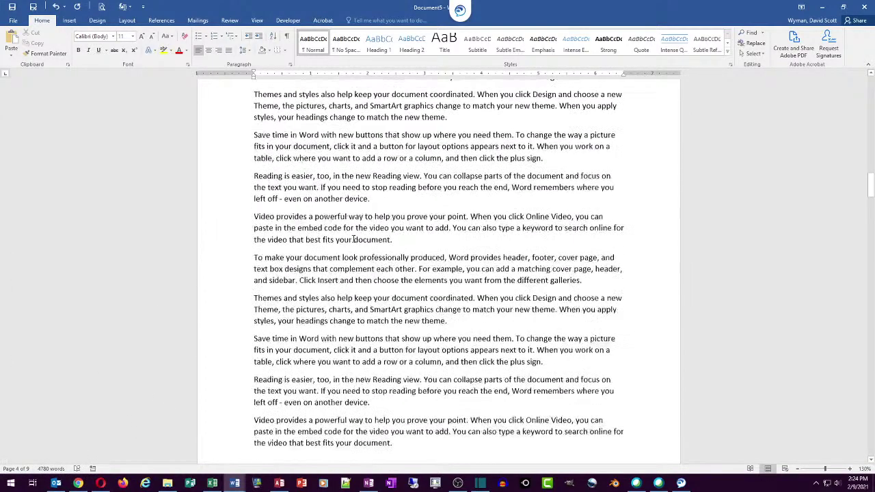
pyautogui.doubleClick(363, 249)
pyautogui.doubleClick(369, 283)
pyautogui.doubleClick(369, 276)
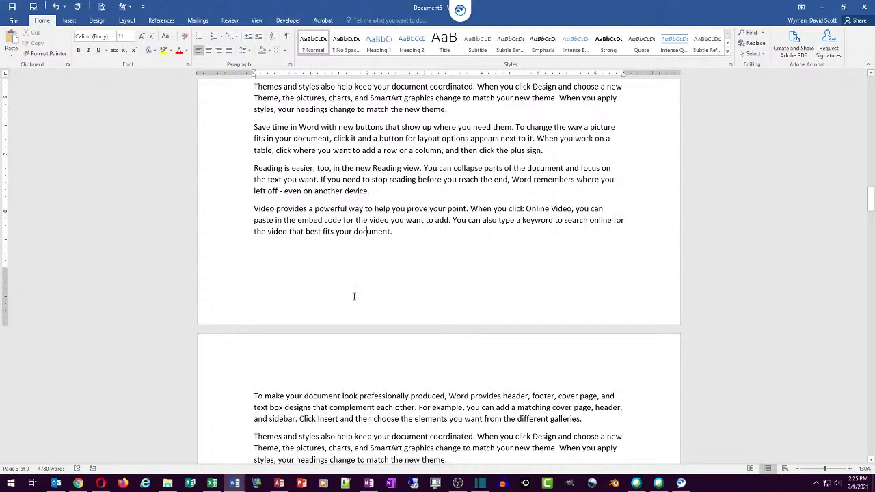
pyautogui.doubleClick(354, 296)
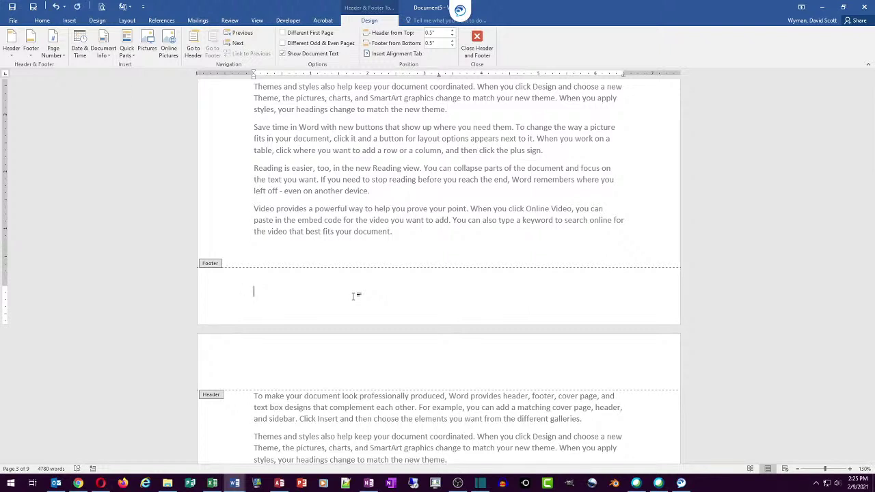
pyautogui.write('Standard Operating P')
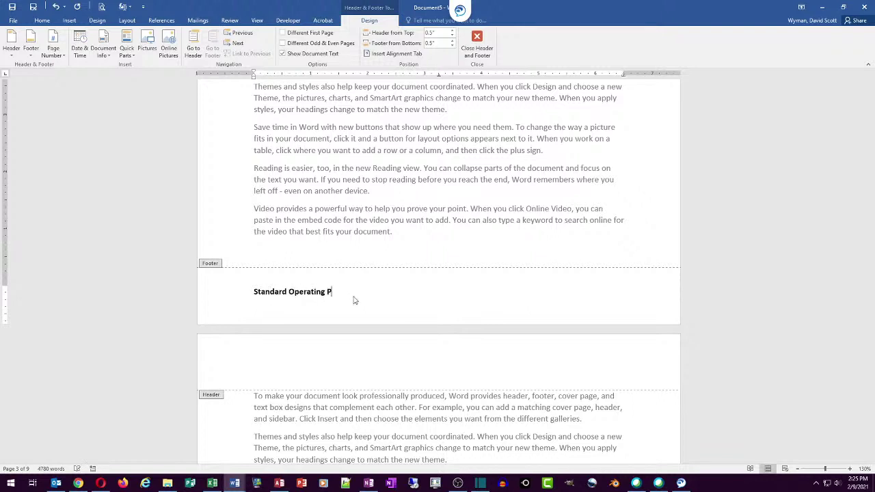
pyautogui.write('rocedures Sec')
pyautogui.write('tion')
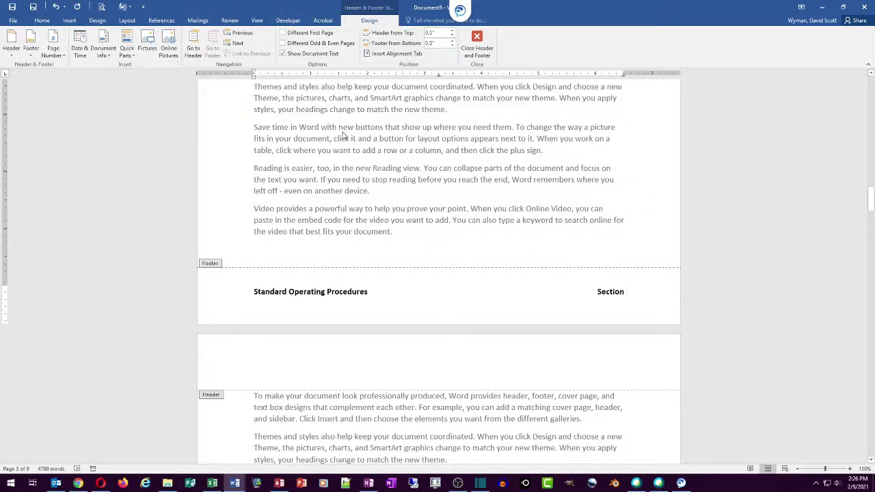
# Step: Insert the Section field after the word "Section" in the page 3 footer
pyautogui.click(69, 21)
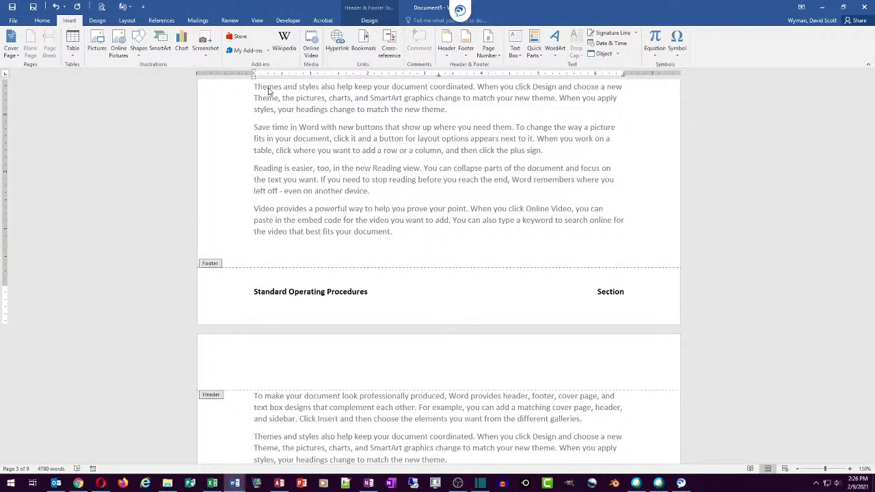
pyautogui.click(535, 50)
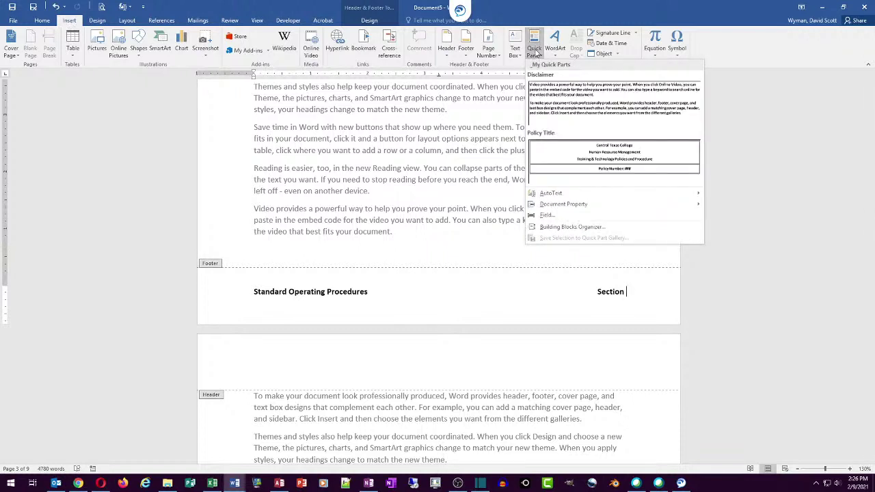
pyautogui.click(542, 217)
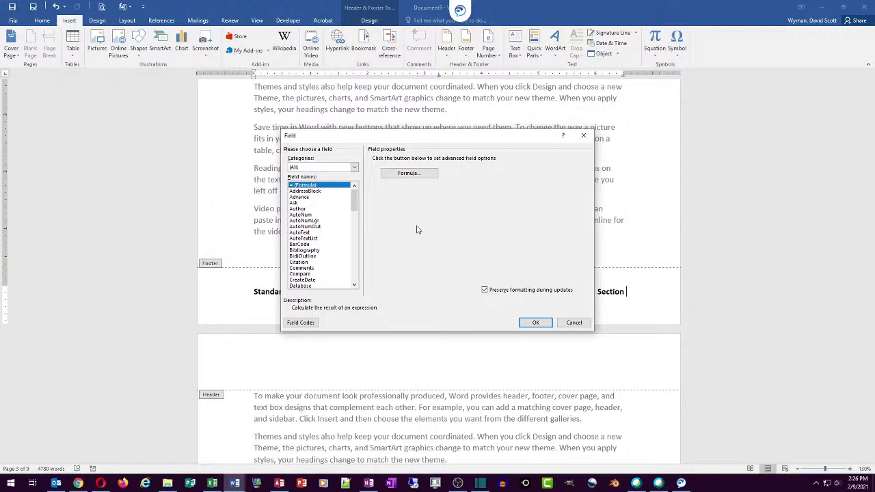
pyautogui.scroll(-1, 326, 249)
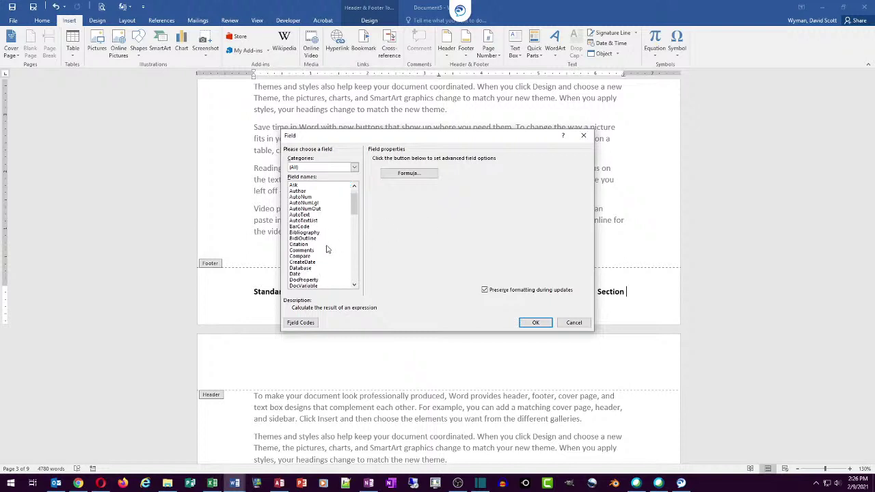
pyautogui.scroll(-1, 326, 249)
pyautogui.scroll(-6, 326, 248)
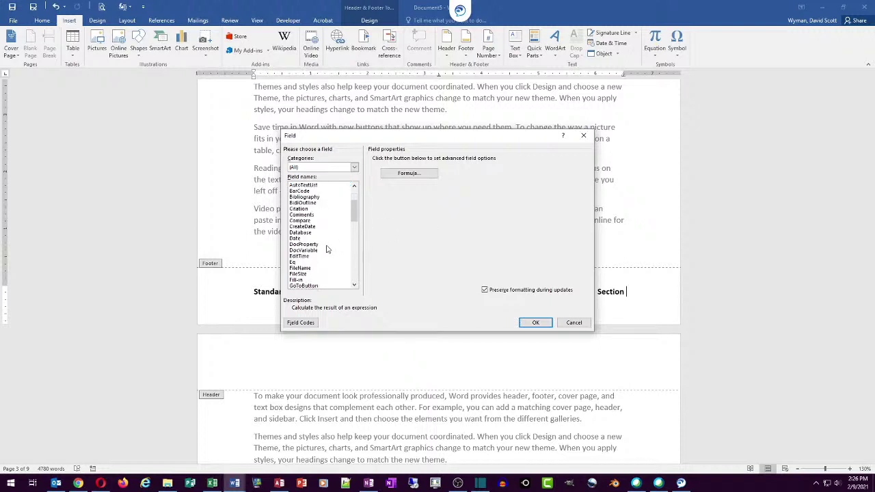
pyautogui.scroll(-9, 326, 248)
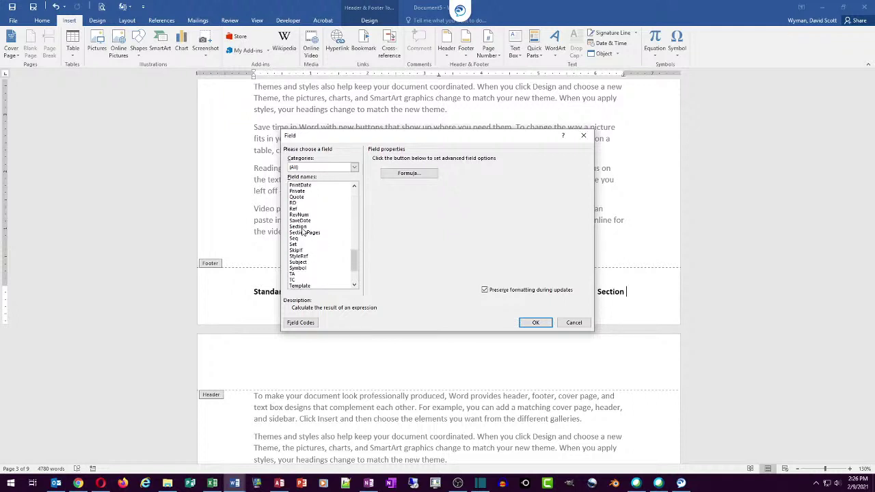
pyautogui.click(302, 227)
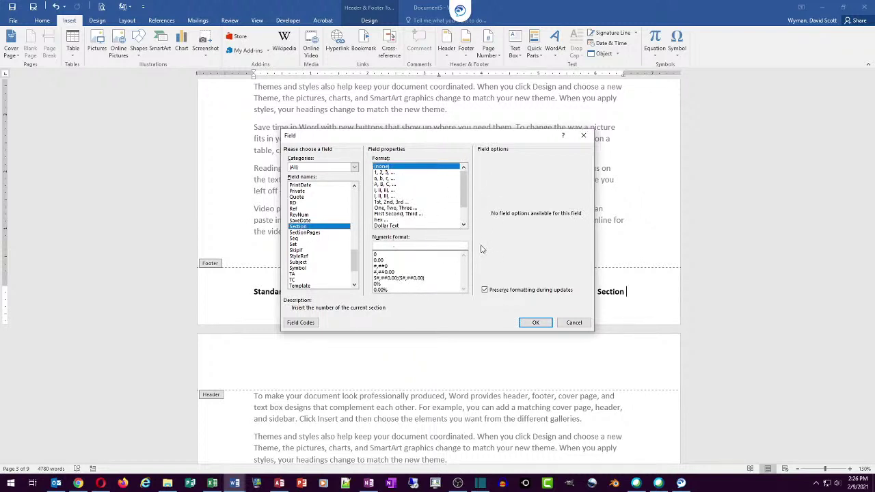
pyautogui.click(535, 323)
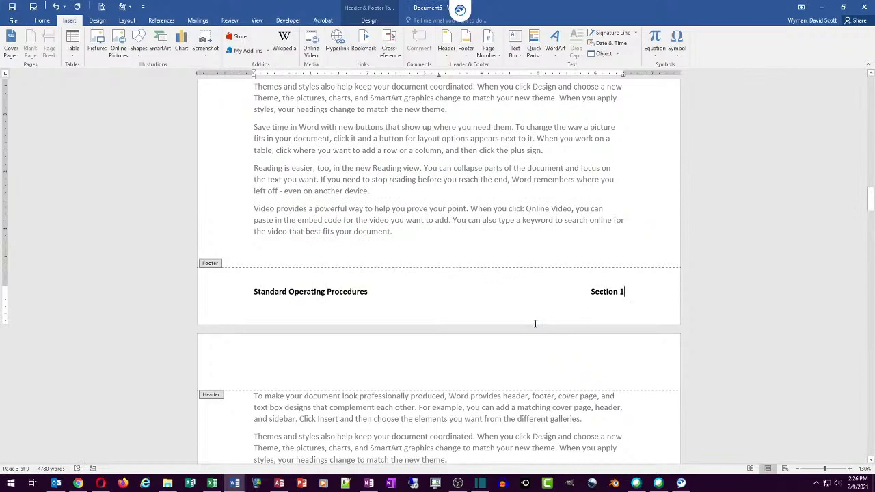
# Step: Add " / Page " after the section number in the footer
pyautogui.scroll(-20, 535, 323)
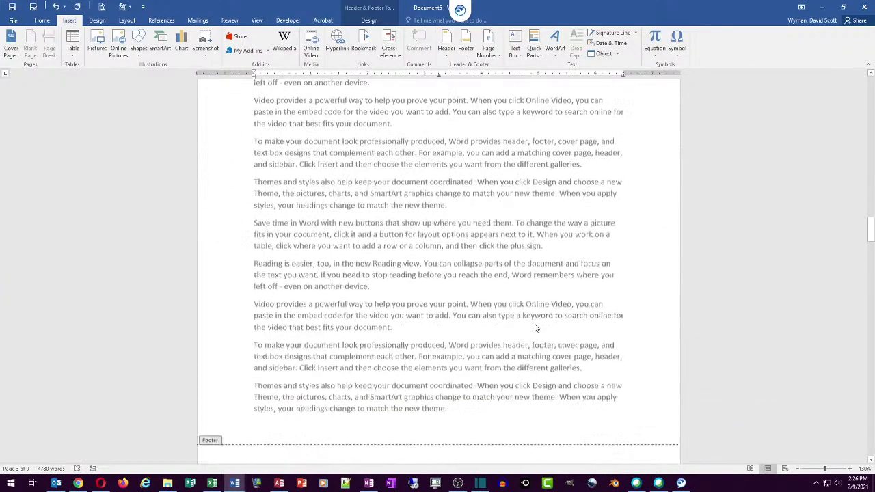
pyautogui.scroll(-20, 535, 328)
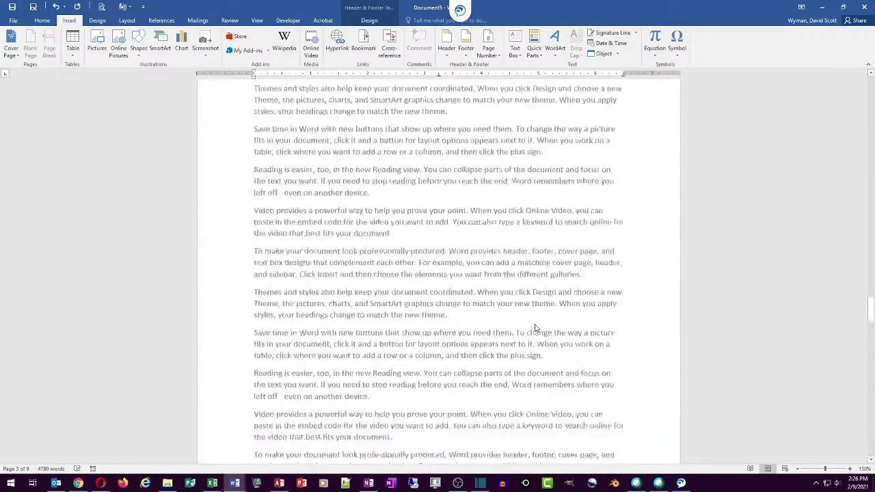
pyautogui.scroll(-15, 535, 325)
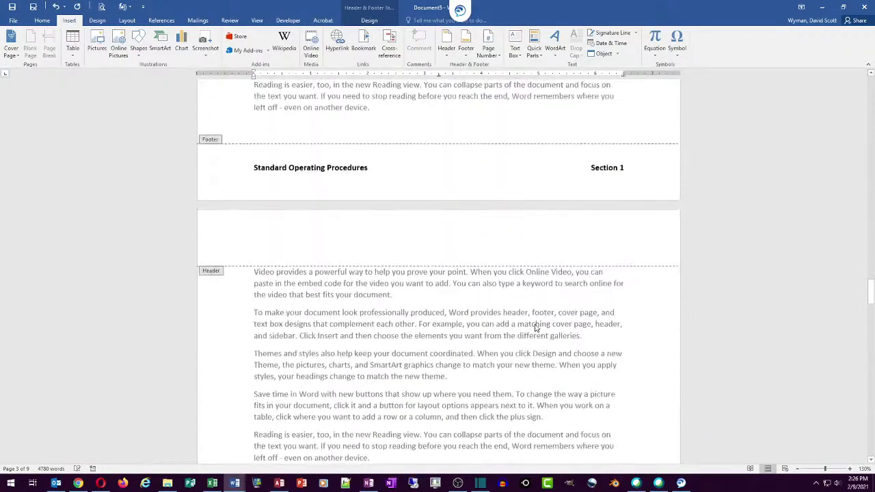
pyautogui.scroll(4, 588, 332)
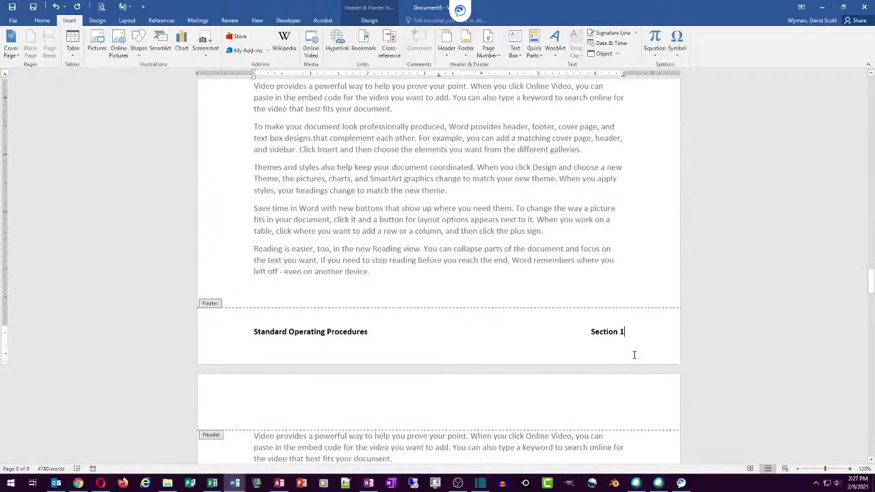
pyautogui.write('/')
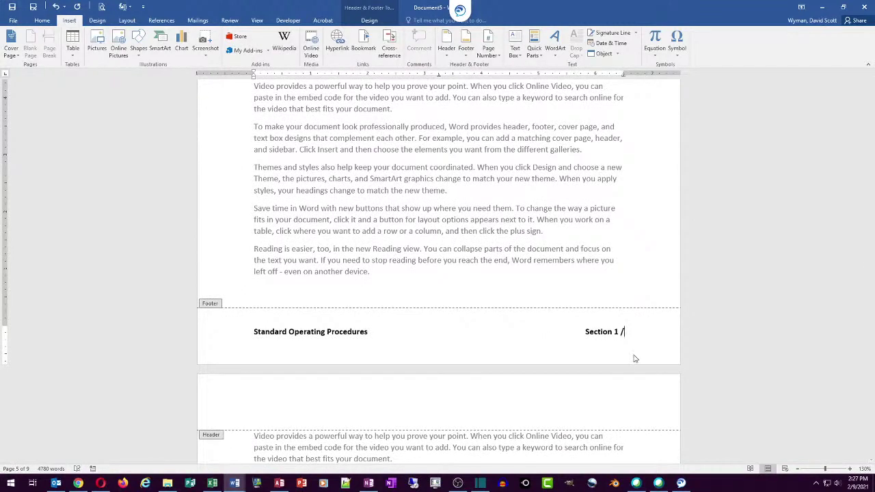
pyautogui.write(' Page')
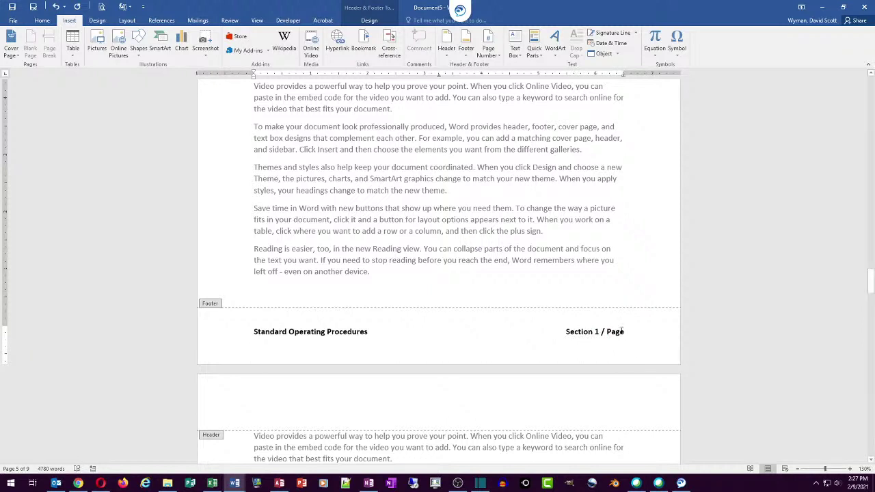
pyautogui.click(488, 50)
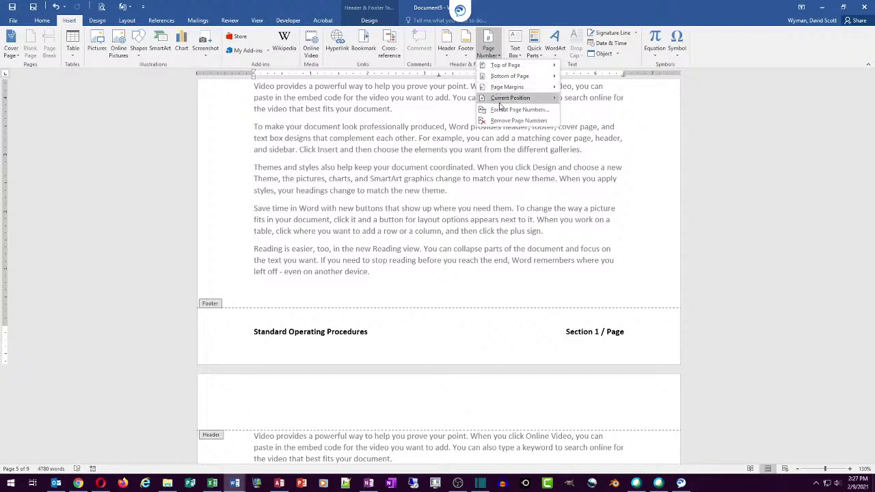
pyautogui.moveTo(502, 103)
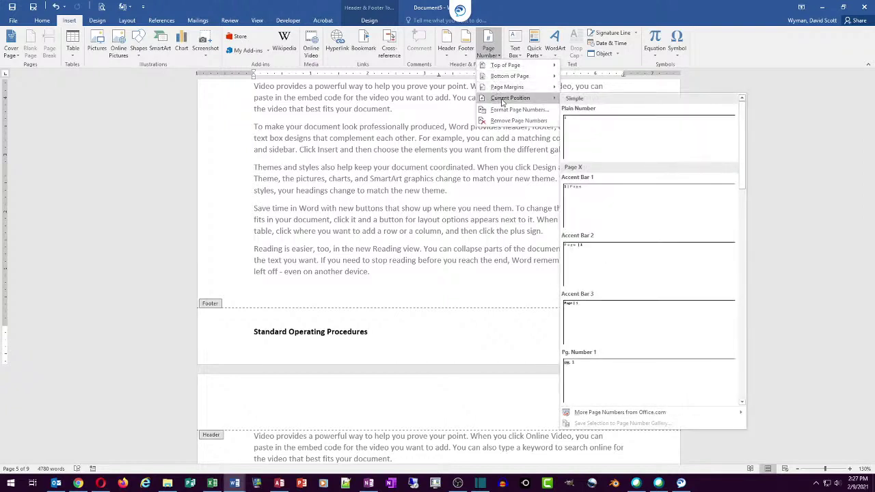
pyautogui.click(488, 47)
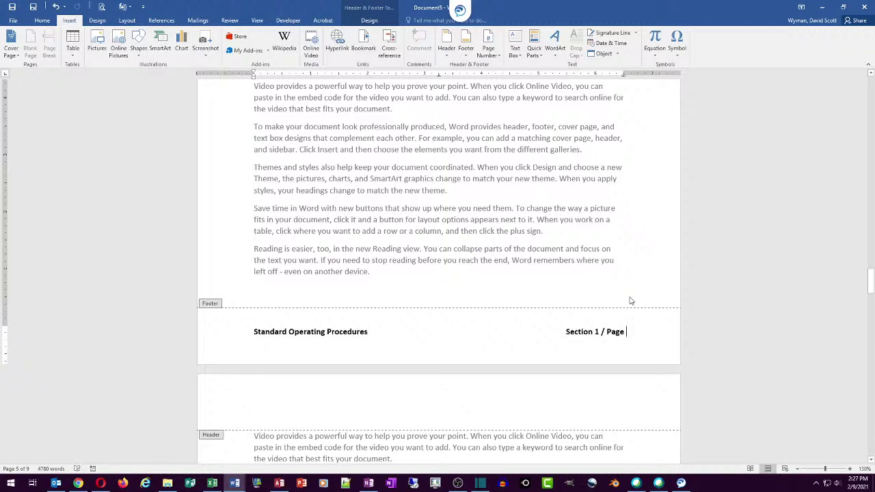
pyautogui.press('alt')
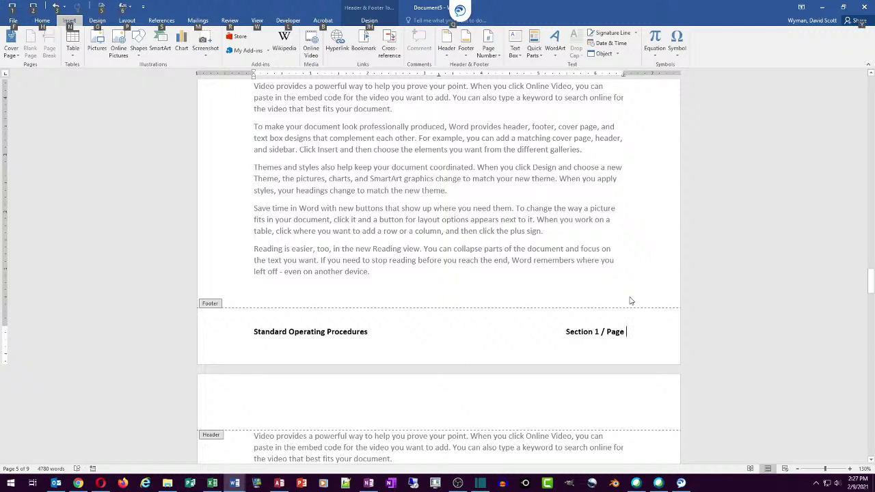
pyautogui.press('p')
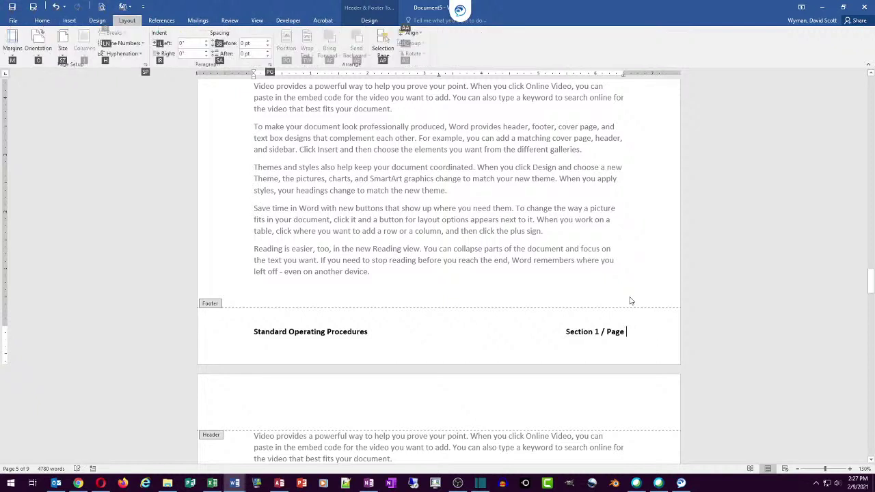
pyautogui.press('Escape')
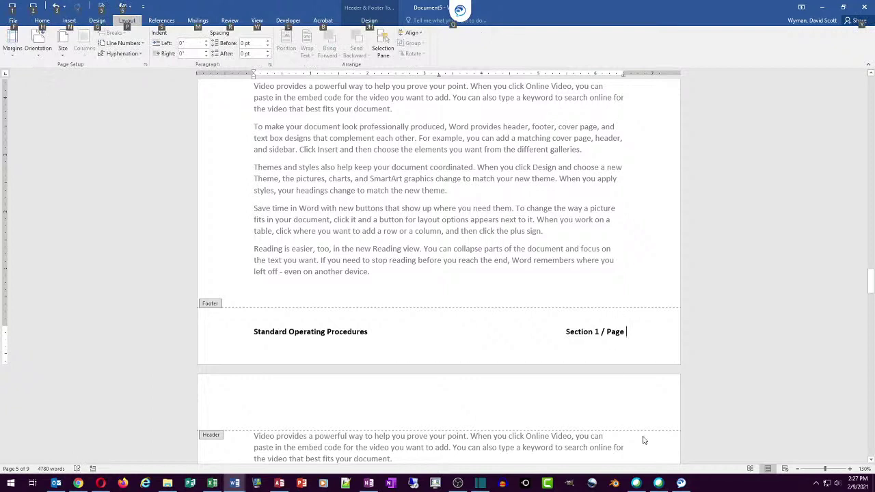
pyautogui.press('Escape')
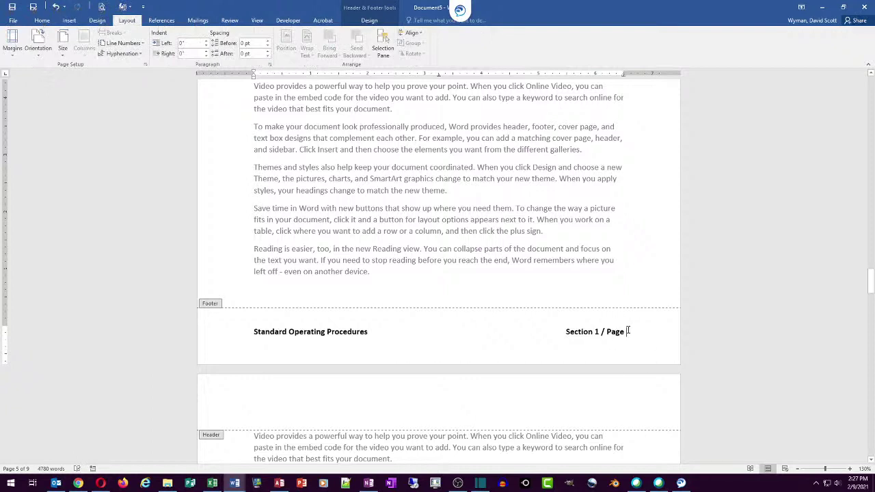
# Step: Insert an automatic page number after "Page" in the footer, deleting and restoring it once
pyautogui.hotkey('alt', 'shift', 'p')
pyautogui.hotkey('shift', 'Left')
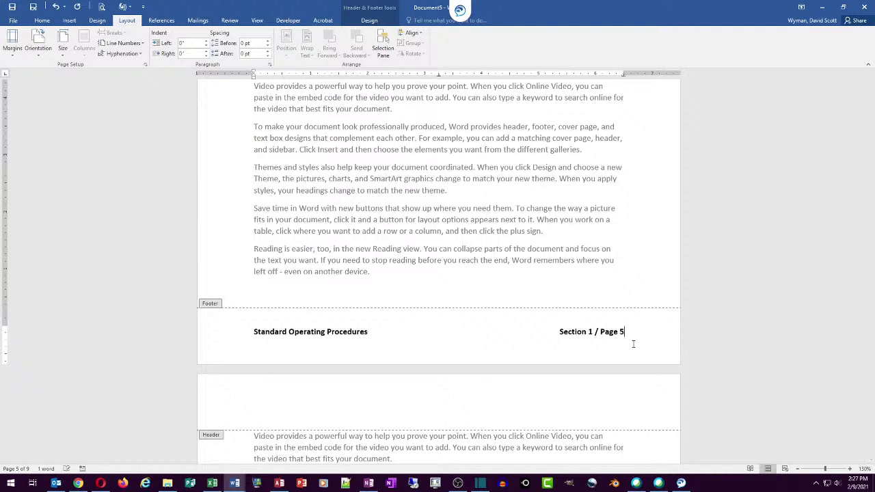
pyautogui.press('Right')
pyautogui.hotkey('shift', 'Left')
pyautogui.press('Delete')
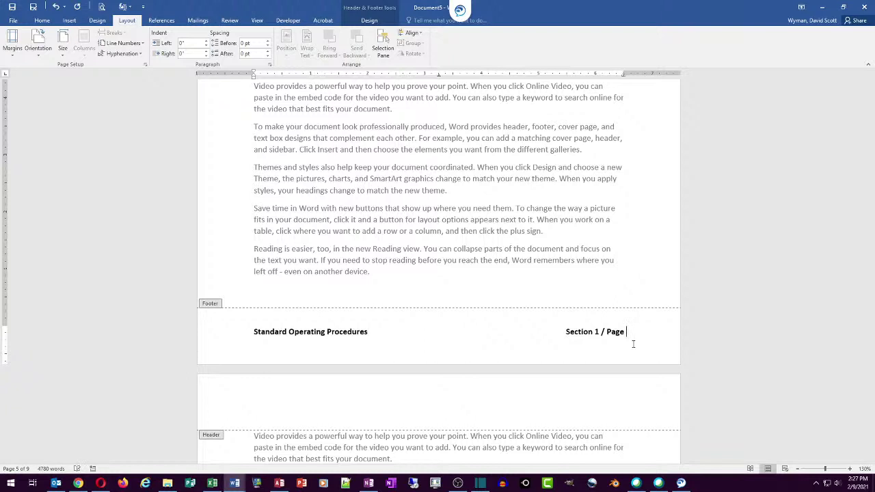
pyautogui.hotkey('ctrl', 'z')
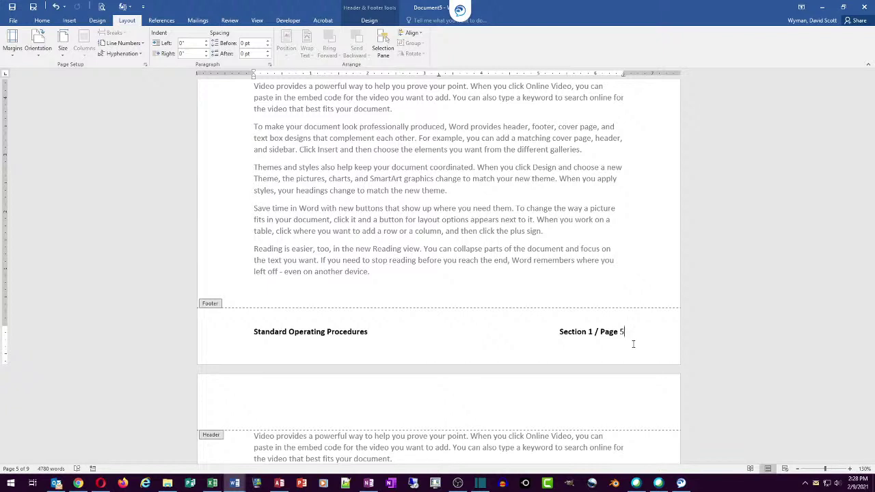
pyautogui.hotkey('shift', 'Left')
pyautogui.press('Right')
# Step: Return to the body at the end of page 9 and insert a Next Page section break
pyautogui.scroll(-12, 632, 328)
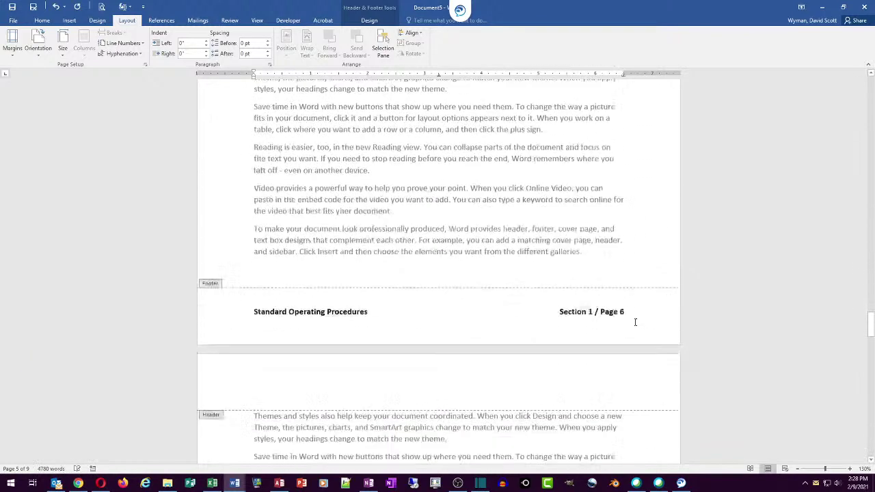
pyautogui.scroll(-12, 635, 322)
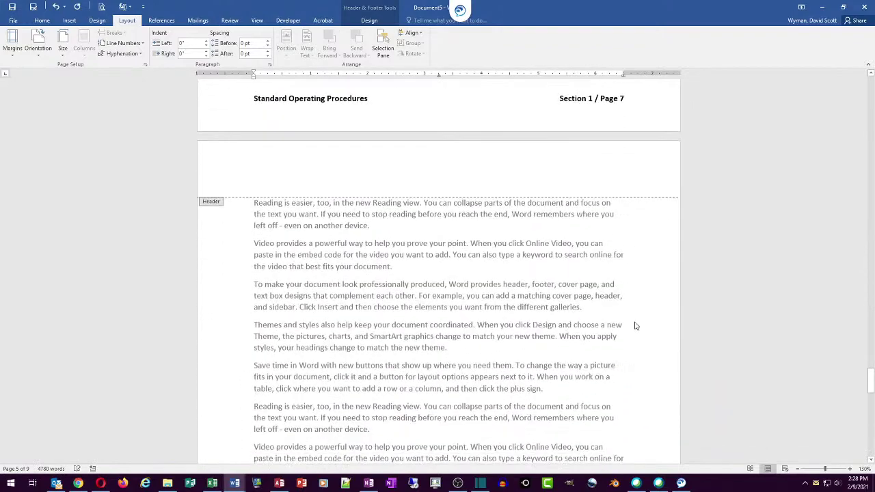
pyautogui.scroll(-20, 634, 326)
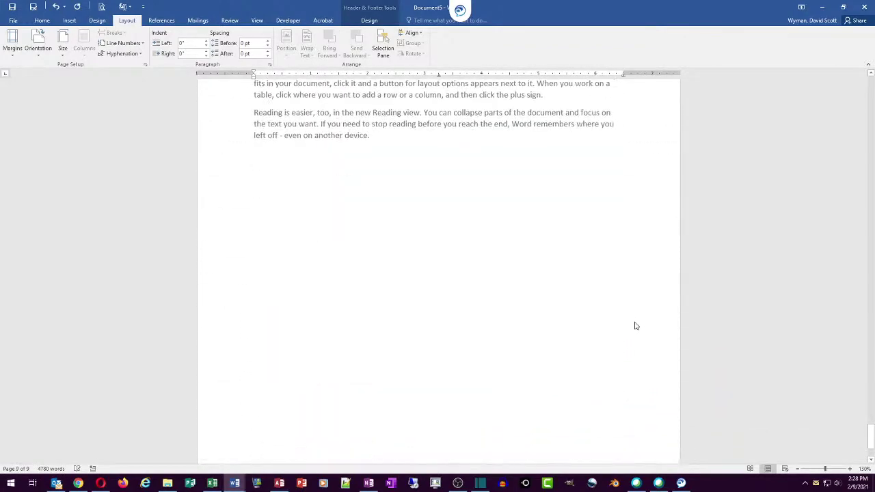
pyautogui.scroll(-1, 634, 326)
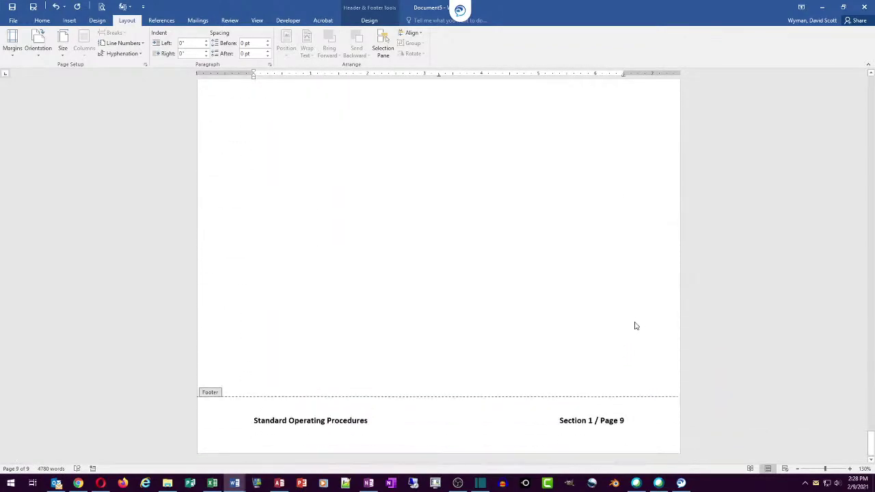
pyautogui.doubleClick(509, 278)
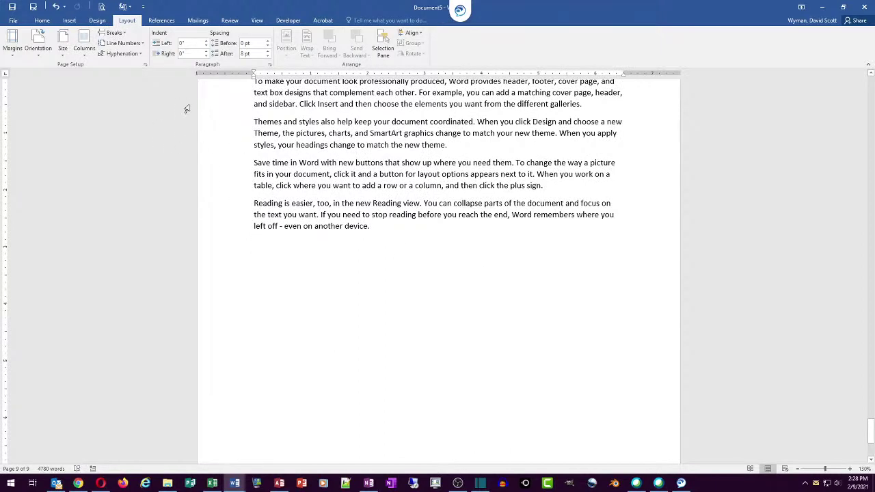
pyautogui.click(114, 32)
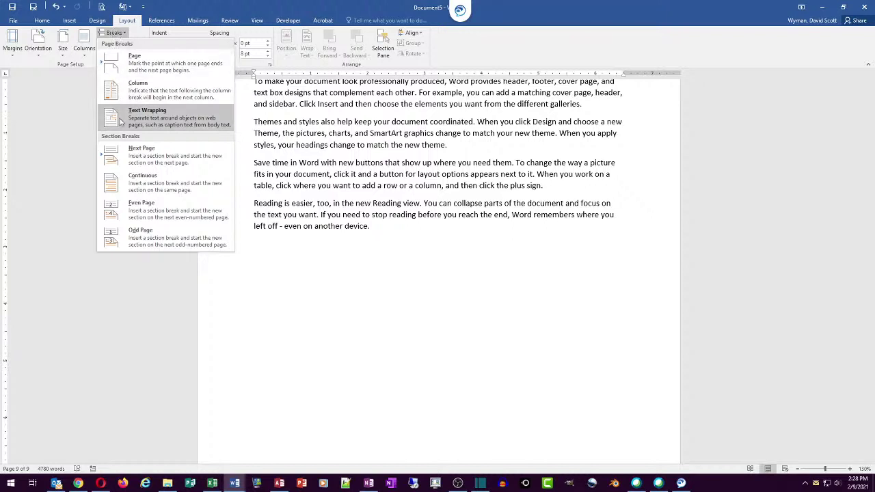
pyautogui.click(146, 159)
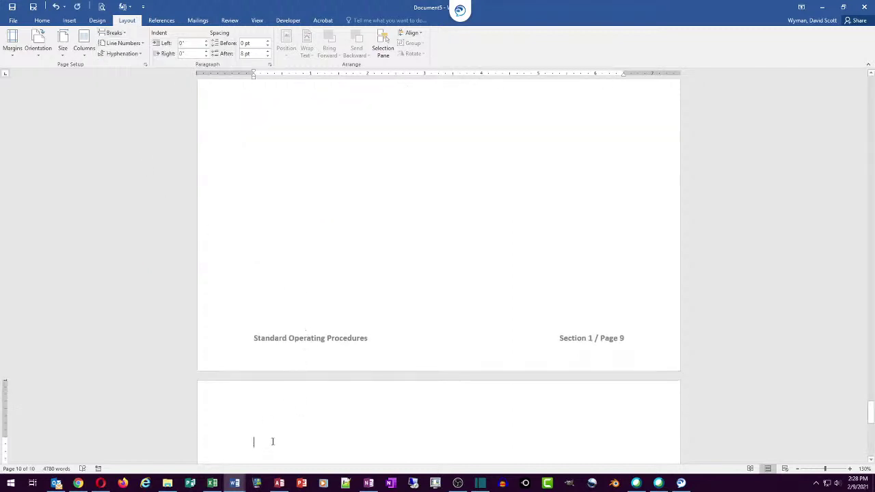
# Step: Fill the new section's first page, page 10, with filler text using =lorem(100)
pyautogui.scroll(-4, 287, 433)
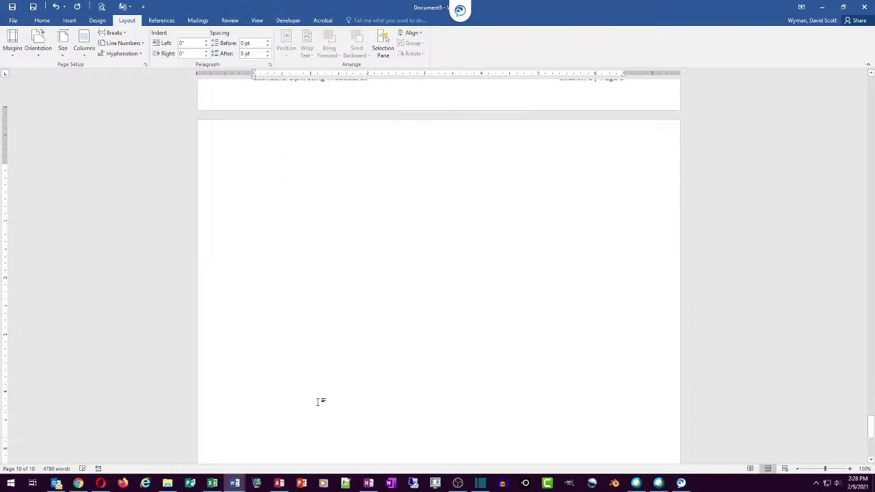
pyautogui.scroll(-9, 319, 401)
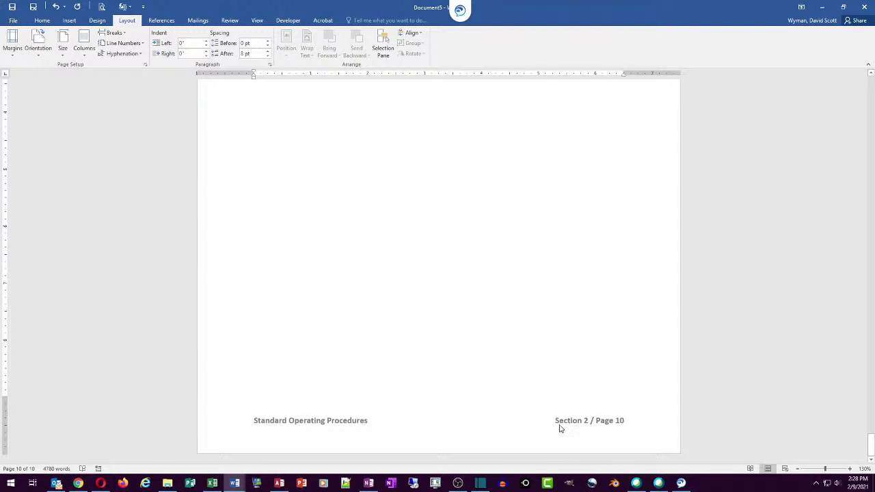
pyautogui.scroll(8, 398, 386)
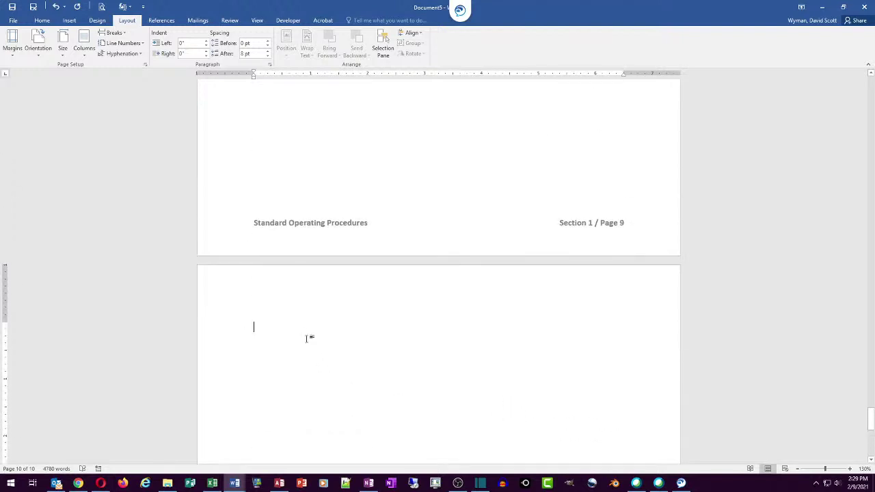
pyautogui.write('=lo')
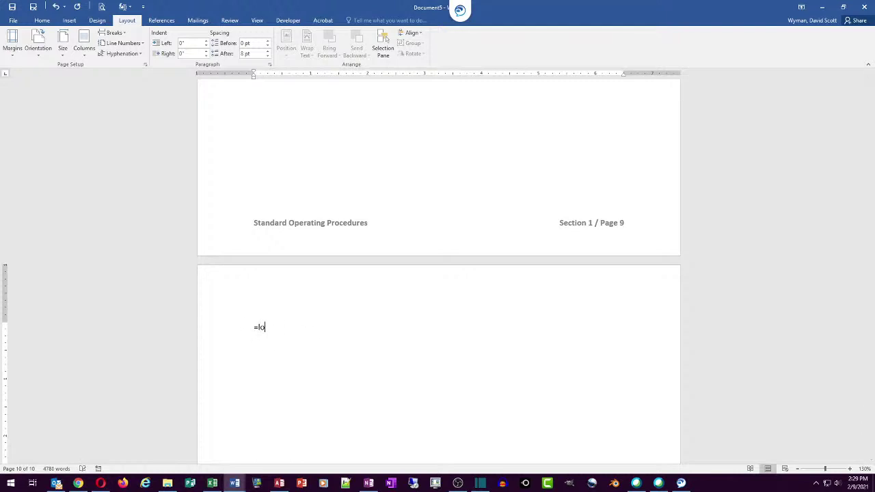
pyautogui.write('rem(100)')
pyautogui.press('Return')
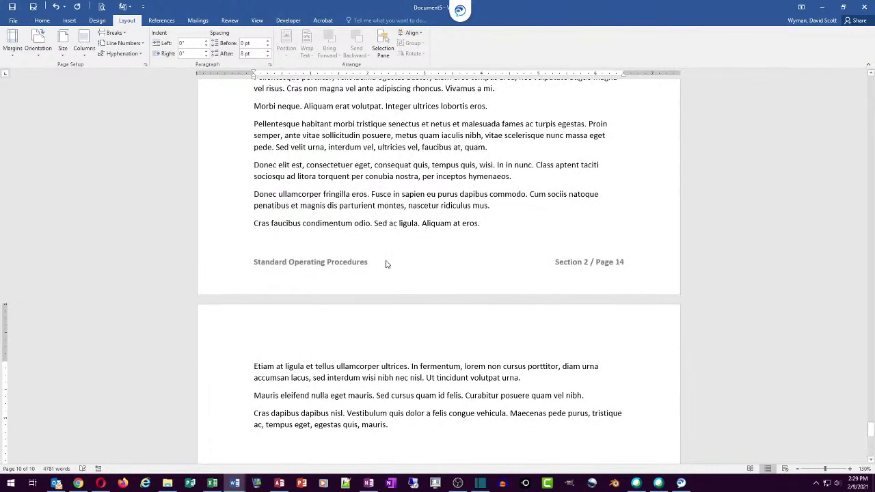
# Step: Check the section and page numbers in the footers of the filler pages and at the boundary after page 9
pyautogui.scroll(2, 335, 277)
pyautogui.scroll(2, 335, 277)
pyautogui.scroll(-4, 335, 276)
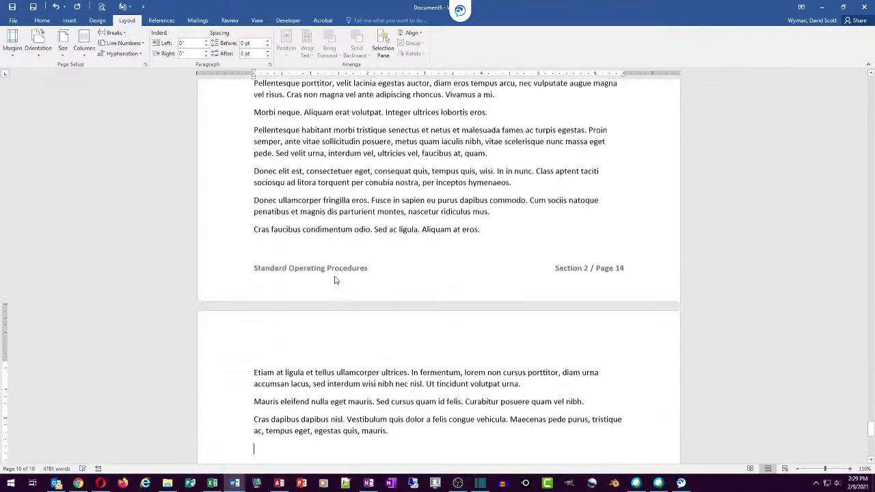
pyautogui.scroll(3, 336, 277)
pyautogui.scroll(-2, 335, 277)
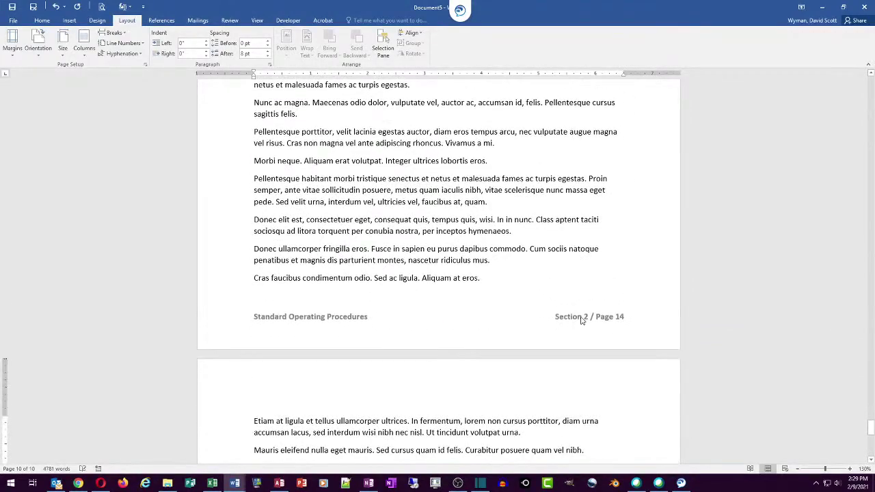
pyautogui.scroll(-5, 621, 321)
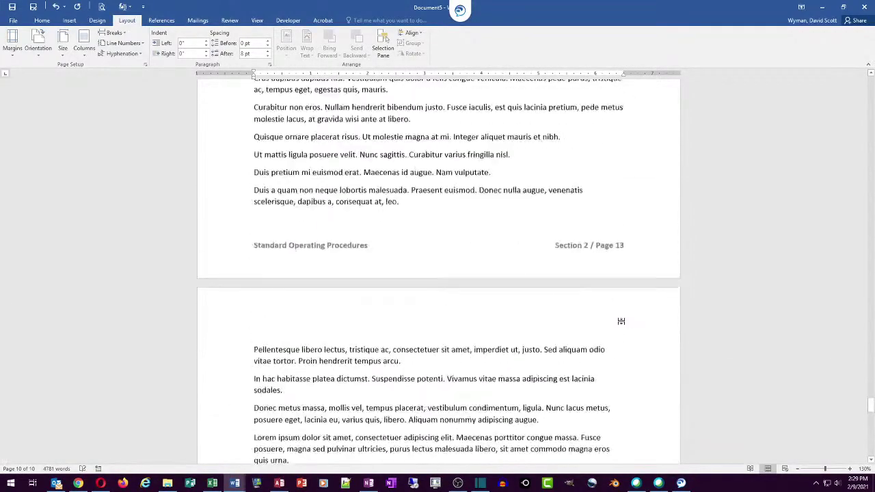
pyautogui.scroll(-20, 621, 322)
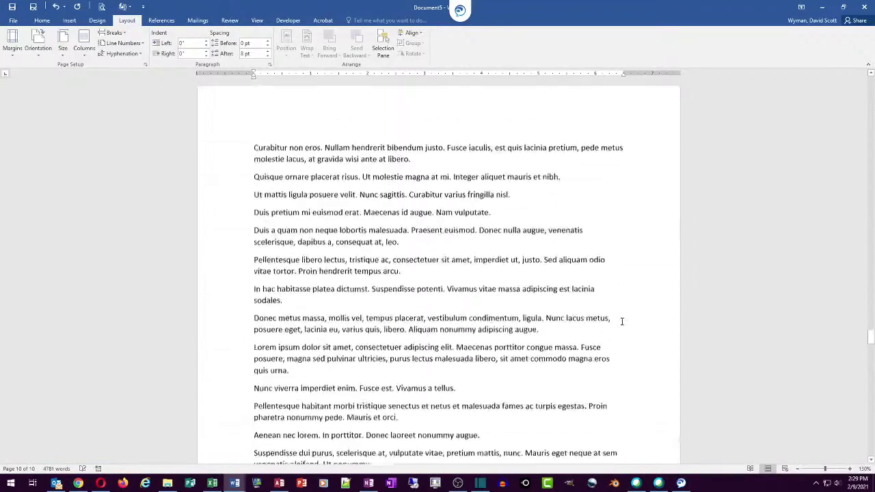
pyautogui.scroll(3, 617, 321)
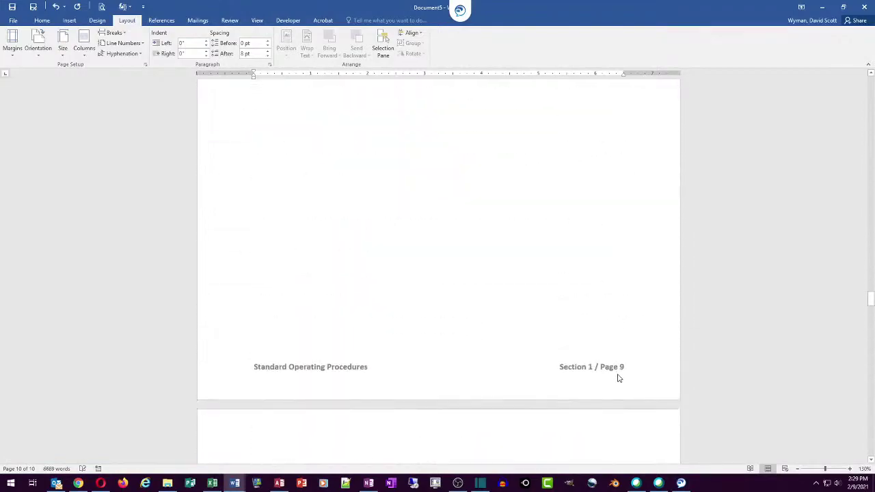
pyautogui.scroll(-10, 610, 360)
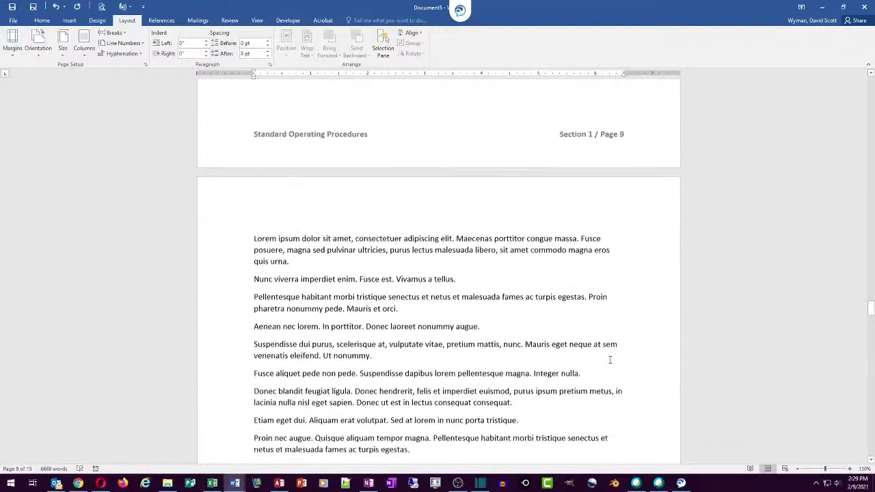
pyautogui.scroll(-1, 610, 359)
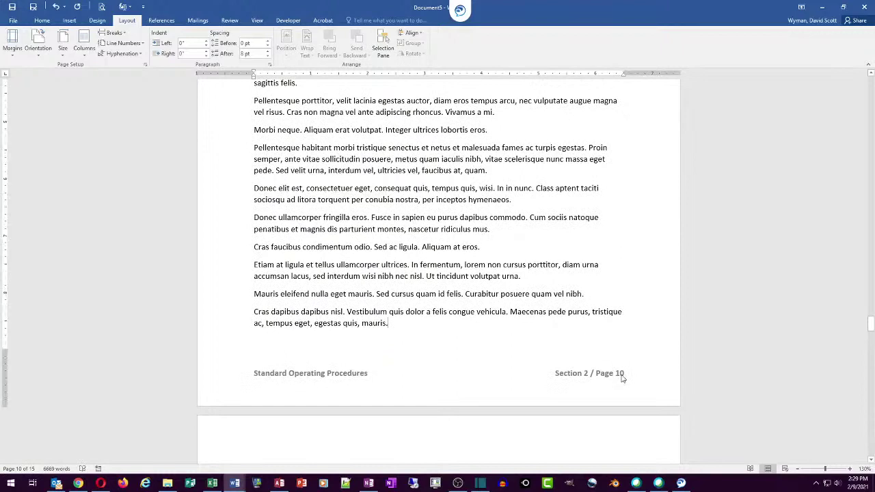
# Step: Format the page number in the section 2 footer to start at 1 instead of continuing from the previous section
pyautogui.doubleClick(623, 377)
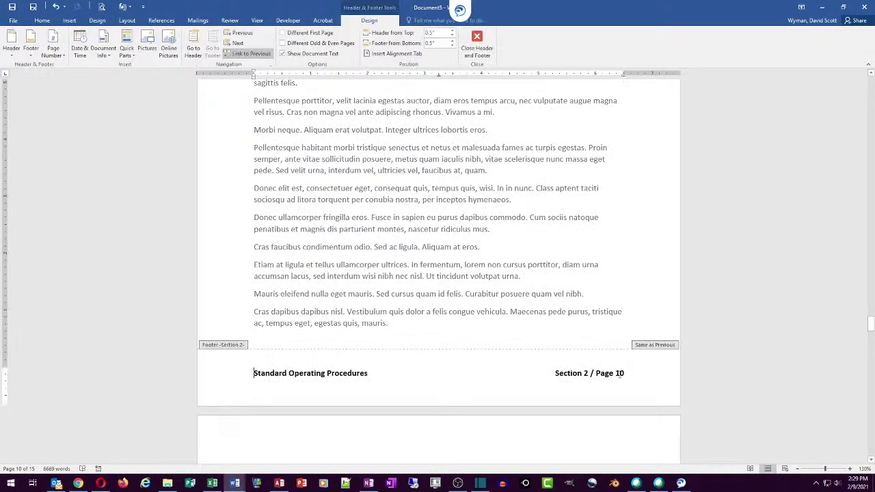
pyautogui.doubleClick(620, 374)
pyautogui.click(51, 50)
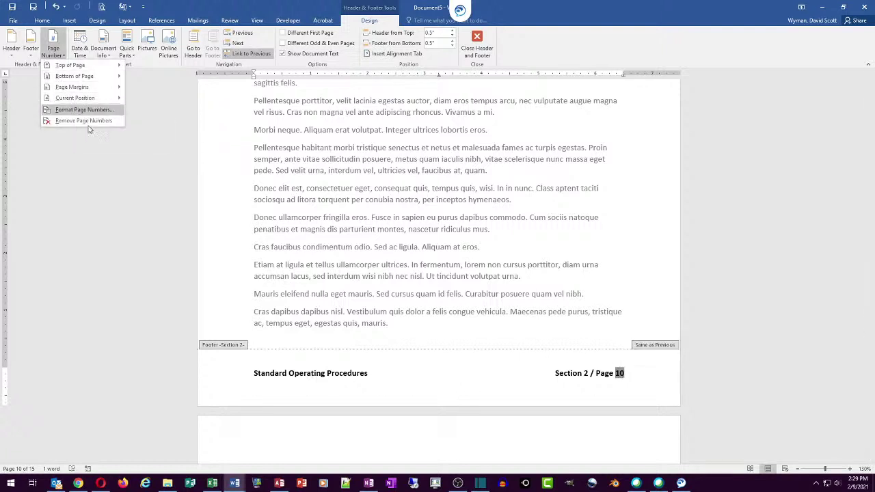
pyautogui.rightClick(620, 375)
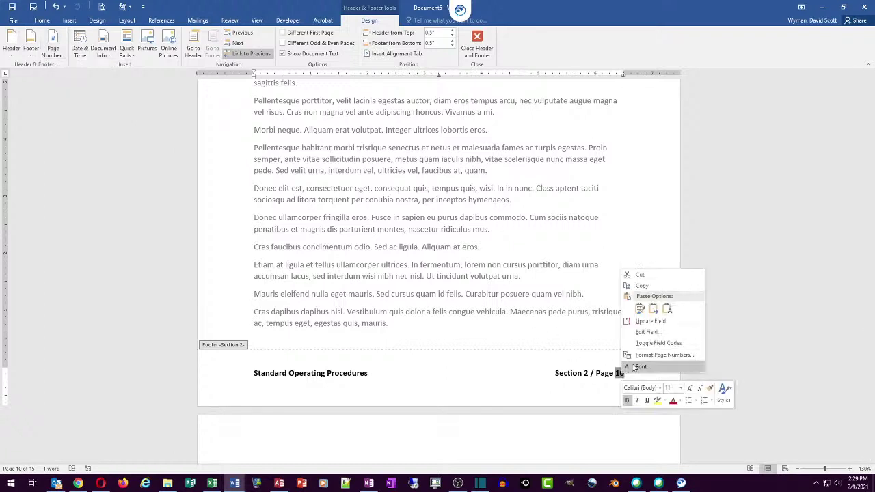
pyautogui.click(642, 355)
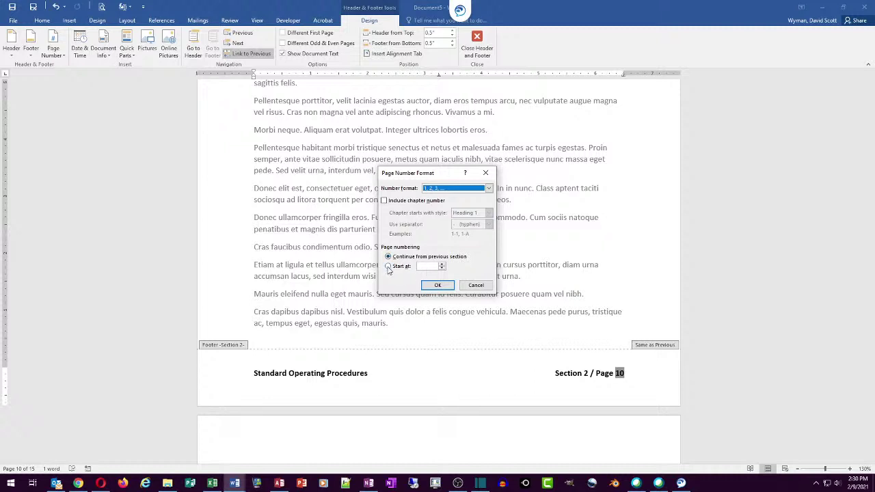
pyautogui.click(388, 267)
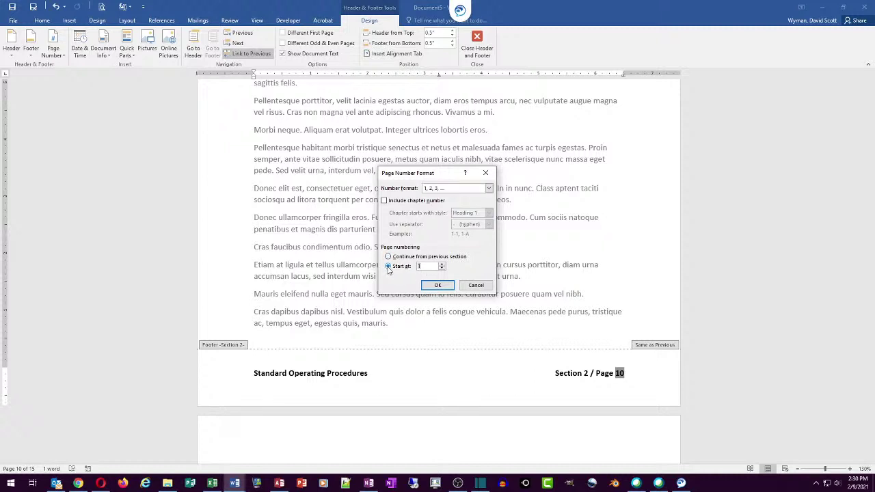
pyautogui.click(436, 286)
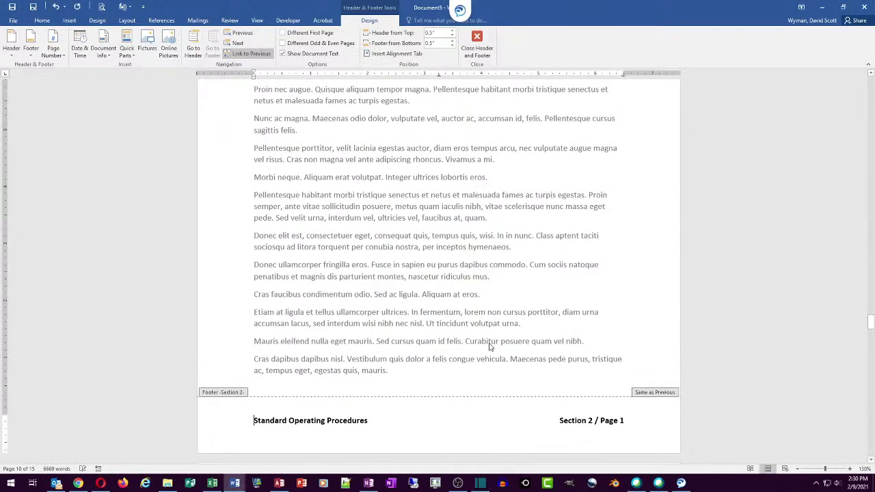
# Step: Compare the footer numbering at the end of section 1 with the footers throughout section 2, dismissing the calendar notification
pyautogui.scroll(15, 510, 375)
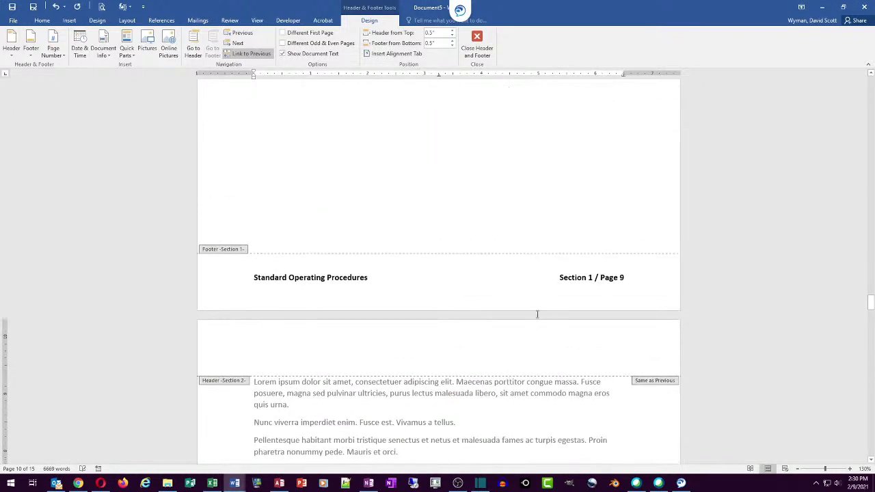
pyautogui.click(574, 276)
pyautogui.scroll(-15, 605, 279)
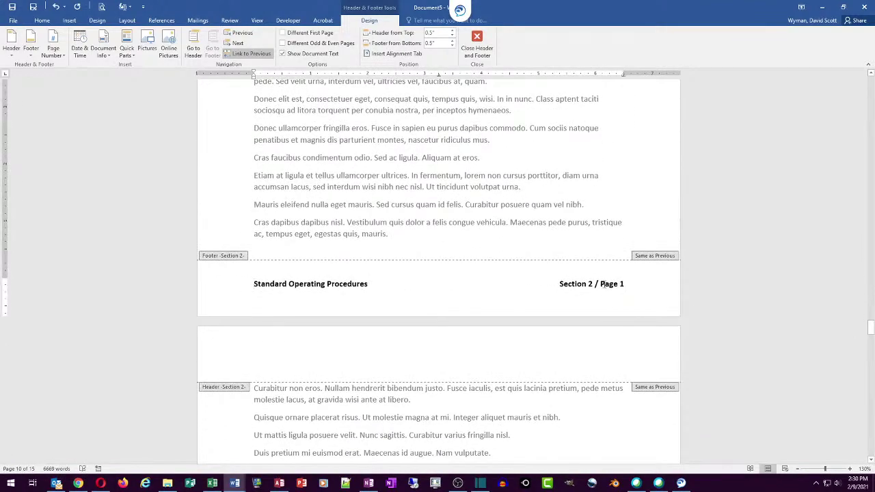
pyautogui.scroll(-7, 606, 285)
pyautogui.scroll(-3, 611, 288)
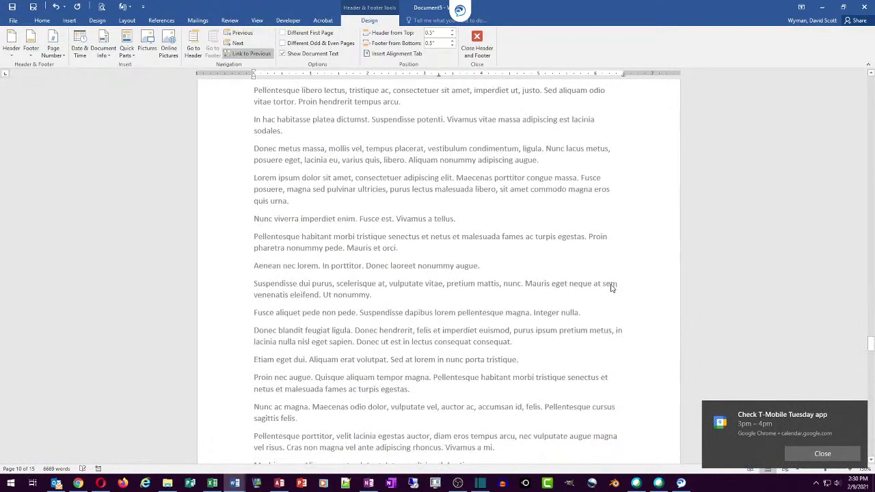
pyautogui.click(807, 457)
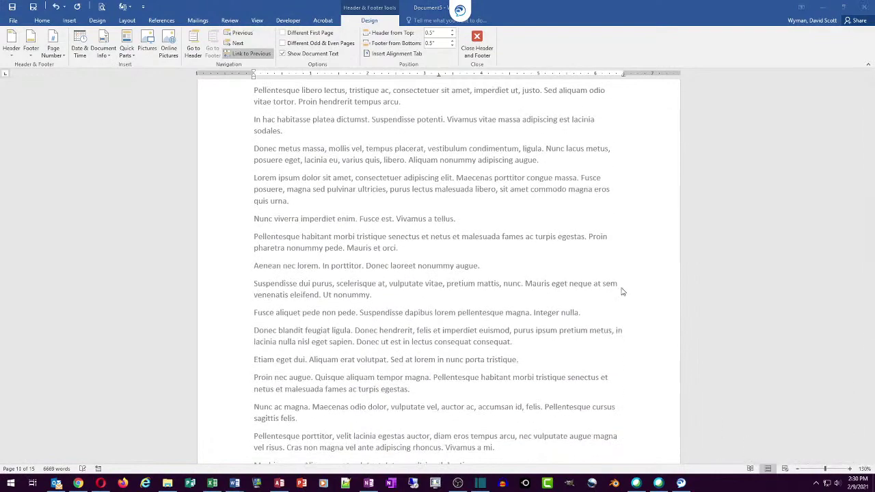
pyautogui.scroll(-8, 621, 287)
pyautogui.scroll(-20, 617, 212)
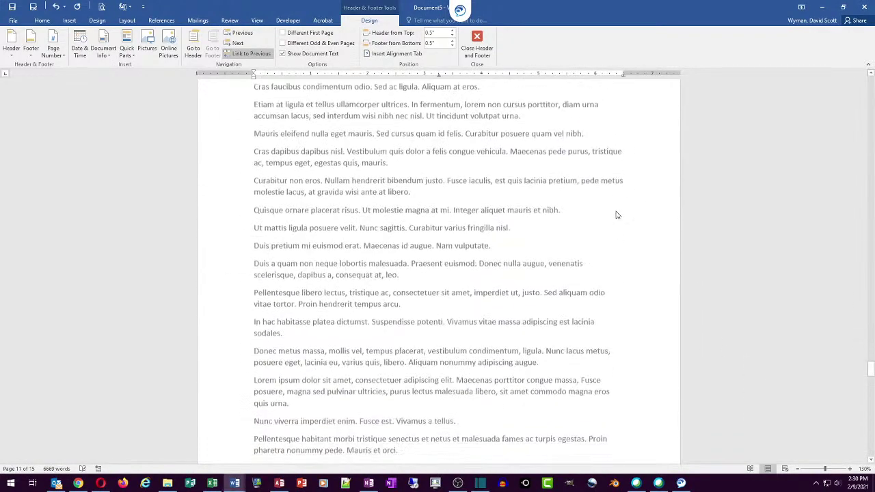
pyautogui.scroll(-20, 616, 215)
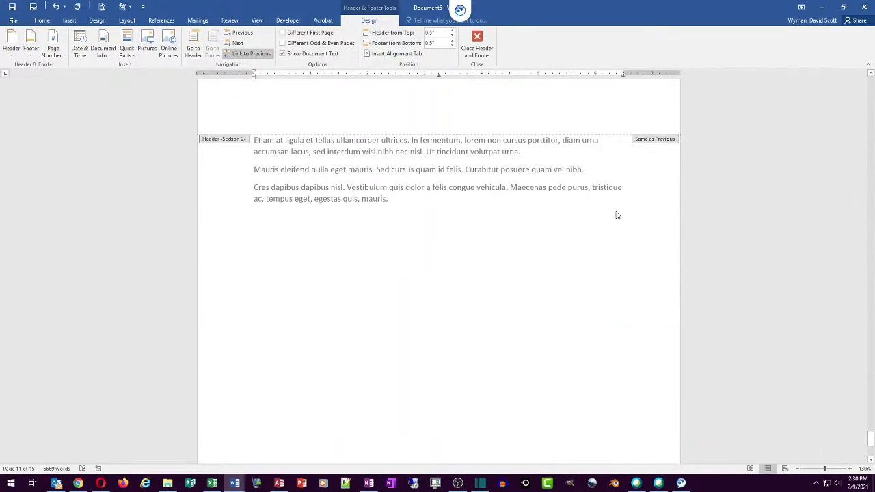
pyautogui.scroll(-15, 616, 215)
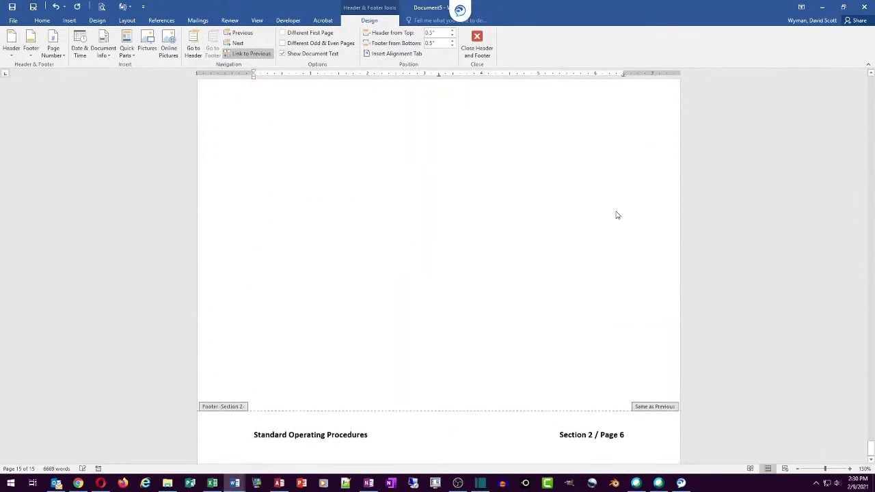
pyautogui.scroll(-8, 616, 214)
# Step: Return to the body after the last paragraph of section 2 and insert a Next Page section break
pyautogui.doubleClick(387, 255)
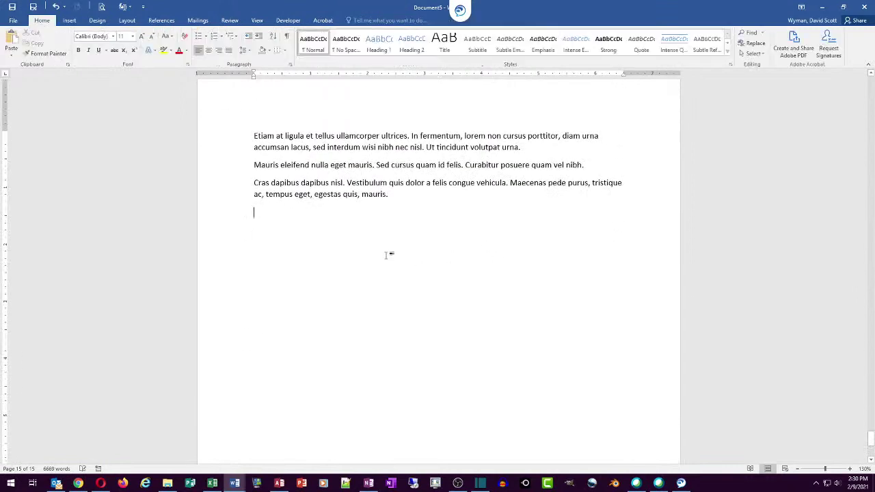
pyautogui.click(128, 21)
pyautogui.click(120, 35)
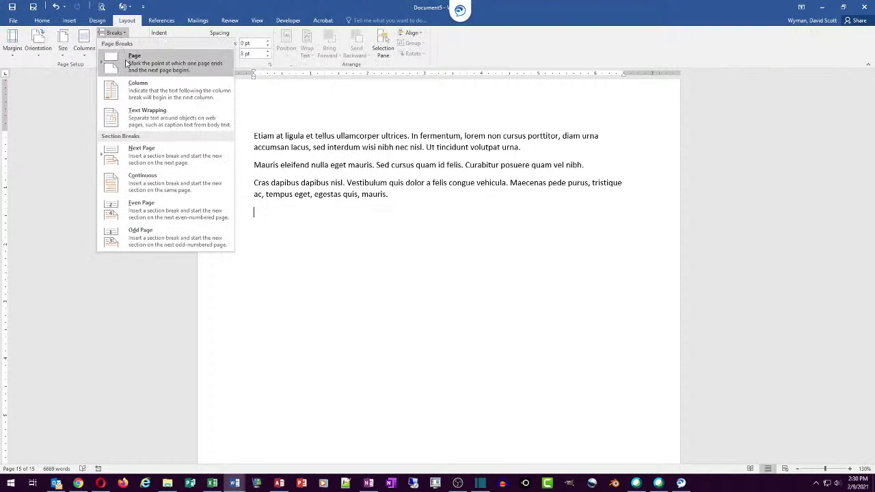
pyautogui.click(133, 157)
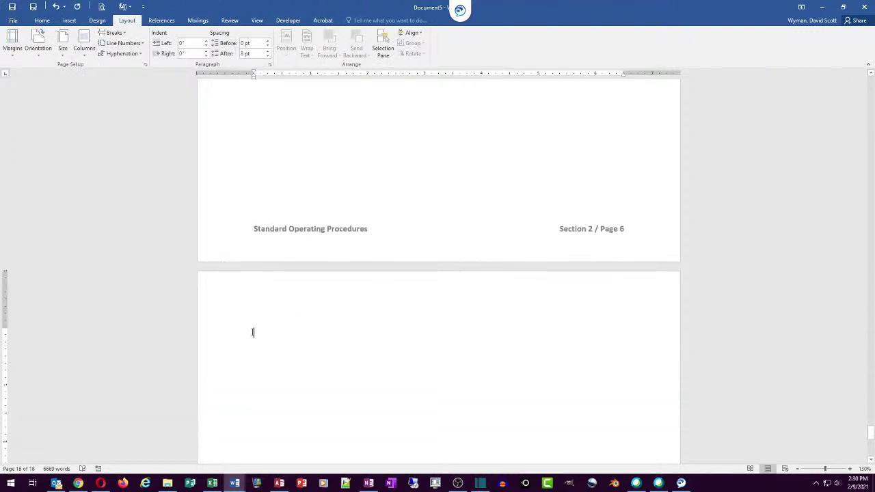
pyautogui.scroll(-4, 253, 328)
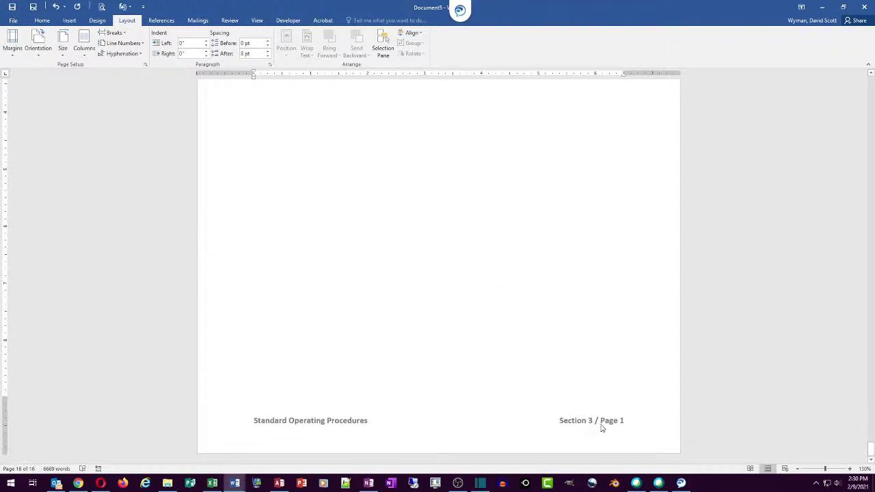
# Step: Fill section 3 with sample text using =rand(50) and review the footer numbering on its pages
pyautogui.scroll(15, 550, 332)
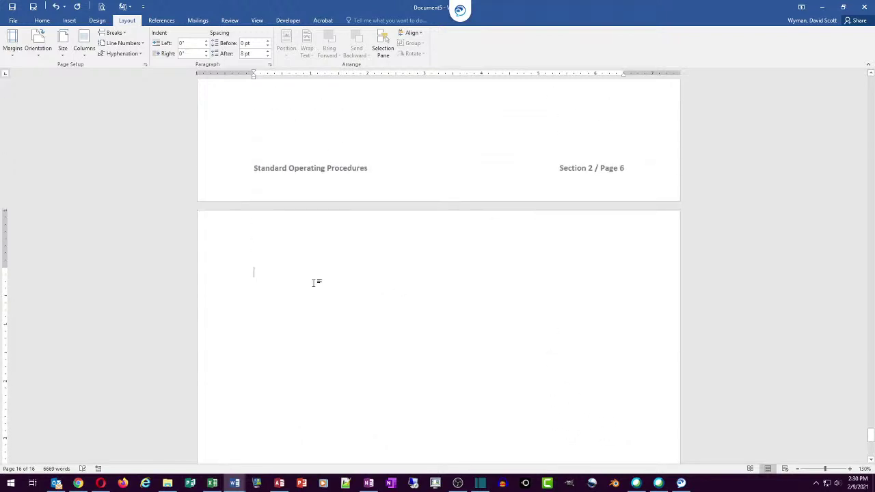
pyautogui.click(313, 283)
pyautogui.write('=rand(')
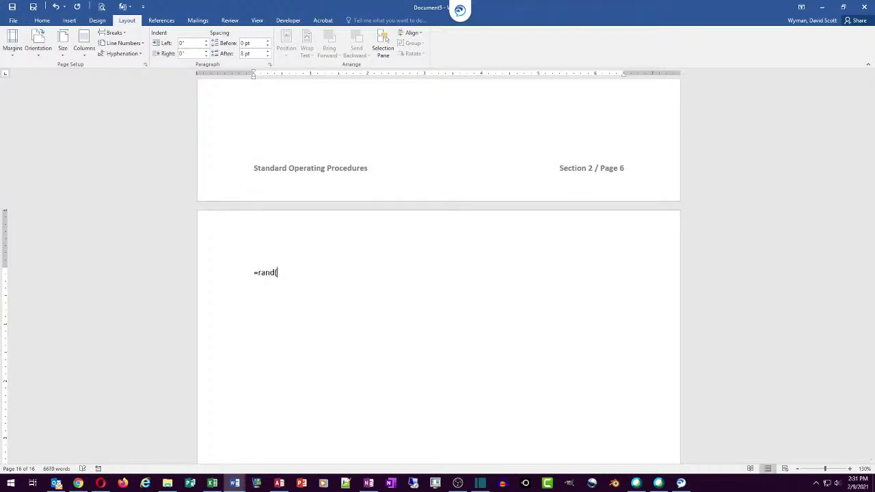
pyautogui.write(')50)')
pyautogui.press('Return')
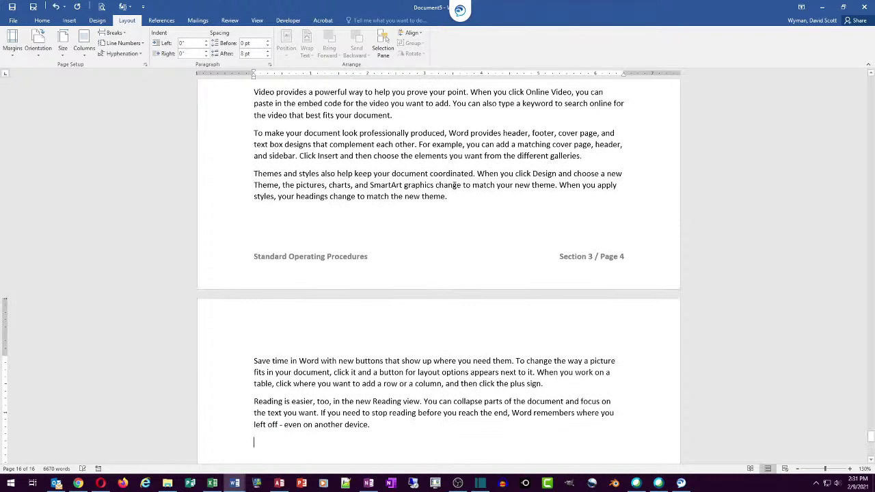
pyautogui.scroll(-7, 578, 247)
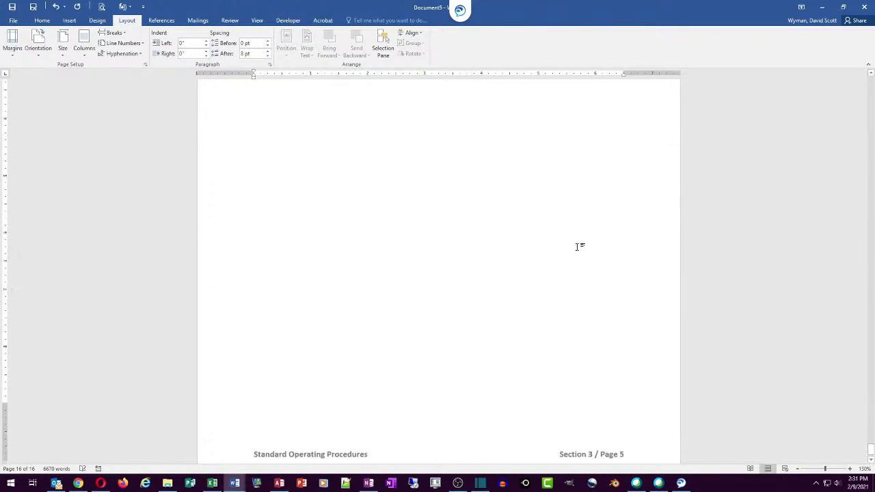
pyautogui.scroll(12, 577, 247)
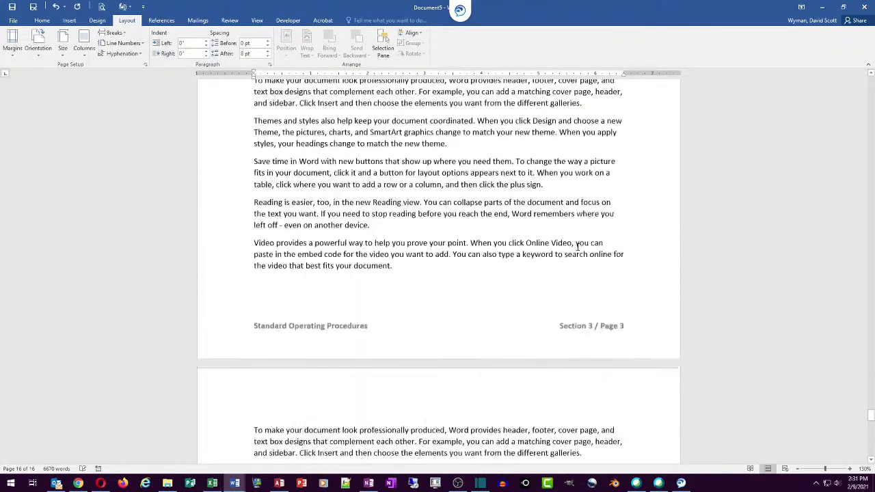
pyautogui.scroll(5, 578, 247)
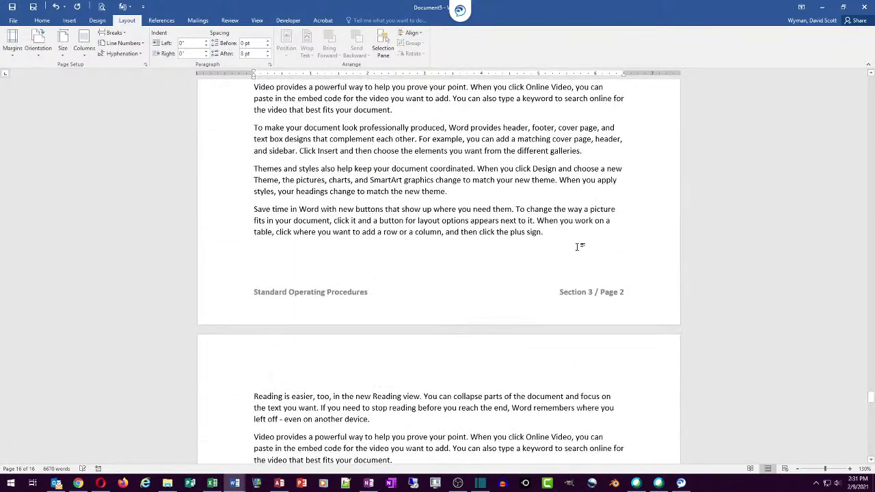
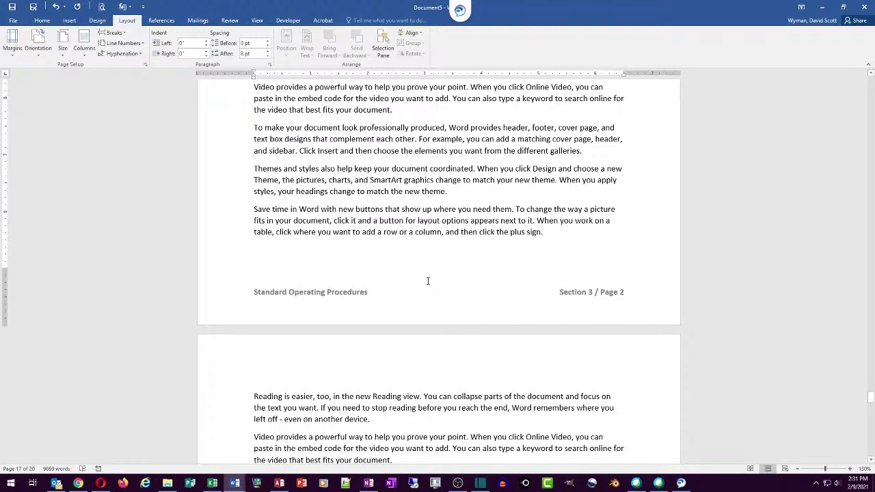
# Step: Open the section 3 footer for editing and bring up the Building Blocks Organizer
pyautogui.scroll(-5, 428, 281)
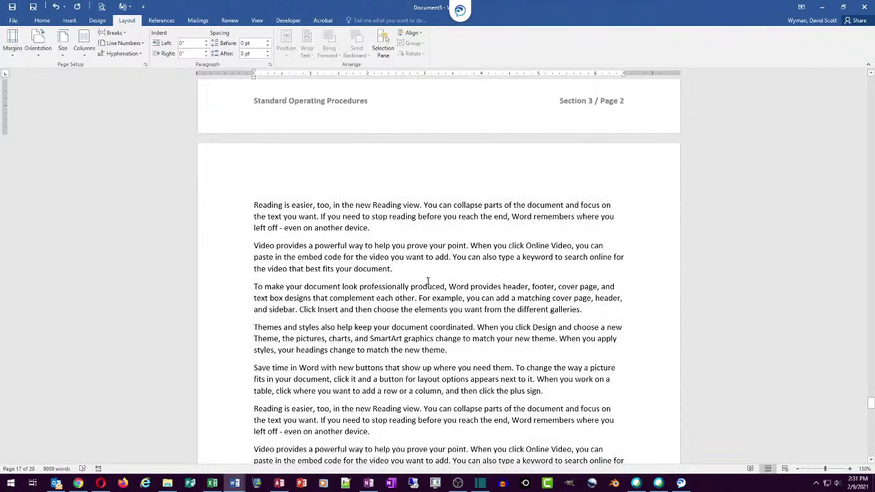
pyautogui.scroll(6, 415, 242)
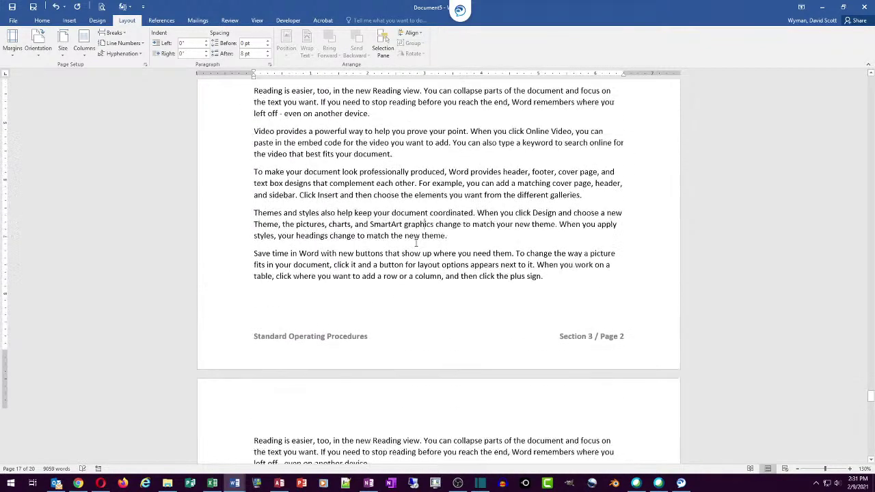
pyautogui.scroll(1, 416, 242)
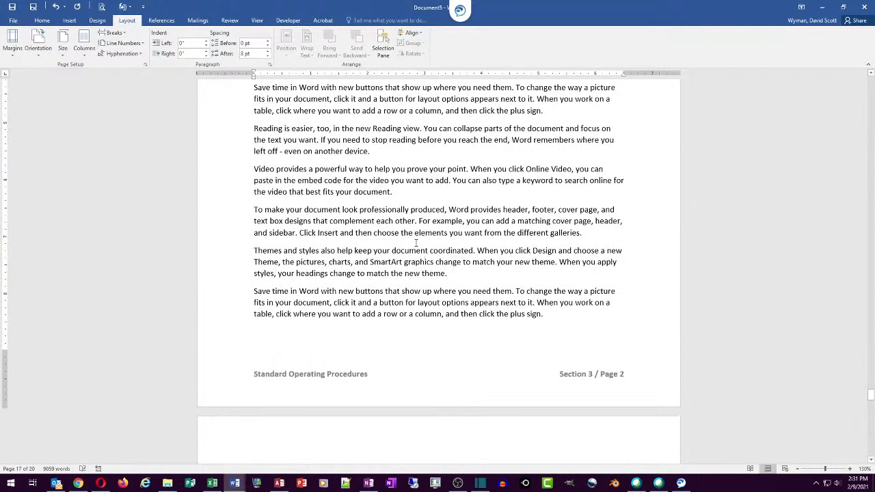
pyautogui.doubleClick(298, 378)
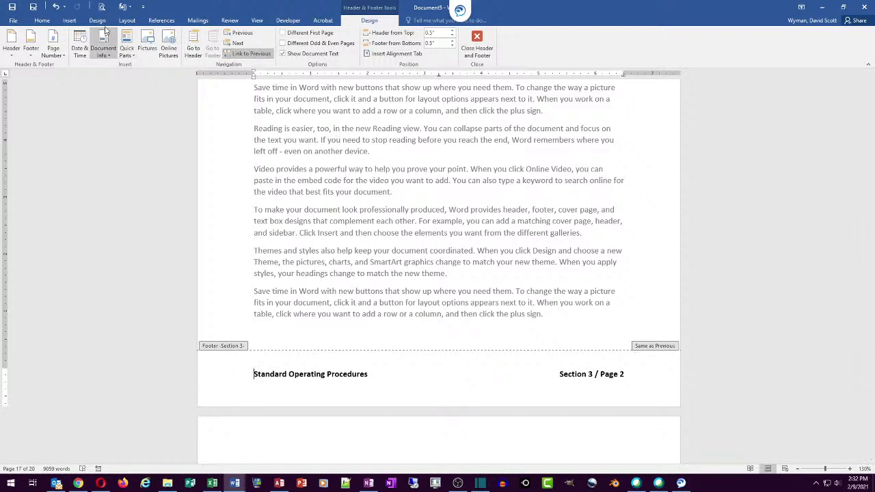
pyautogui.click(69, 20)
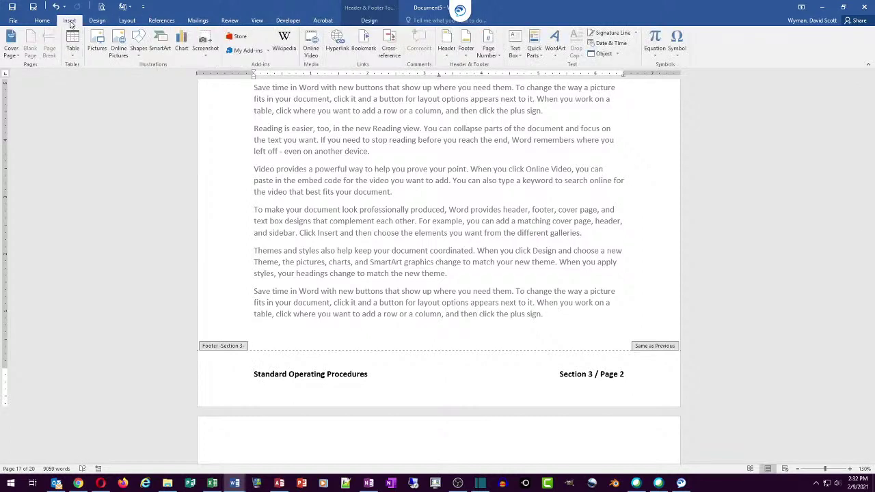
pyautogui.click(534, 51)
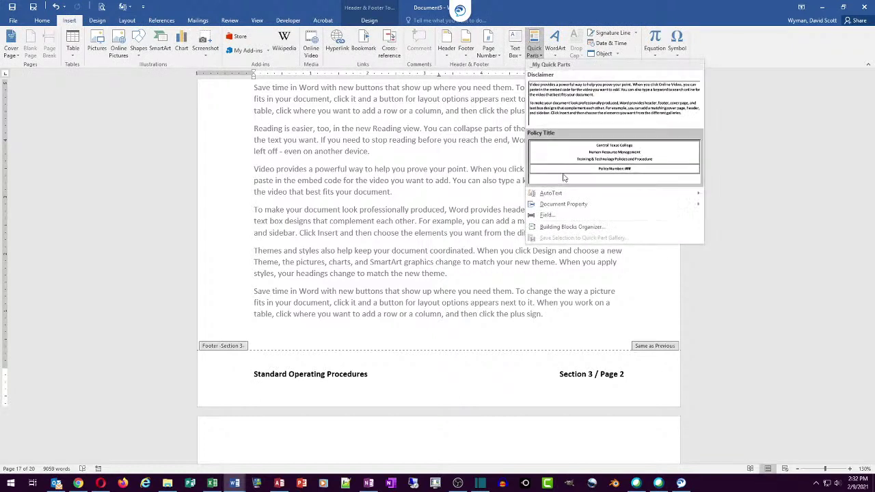
pyautogui.click(559, 232)
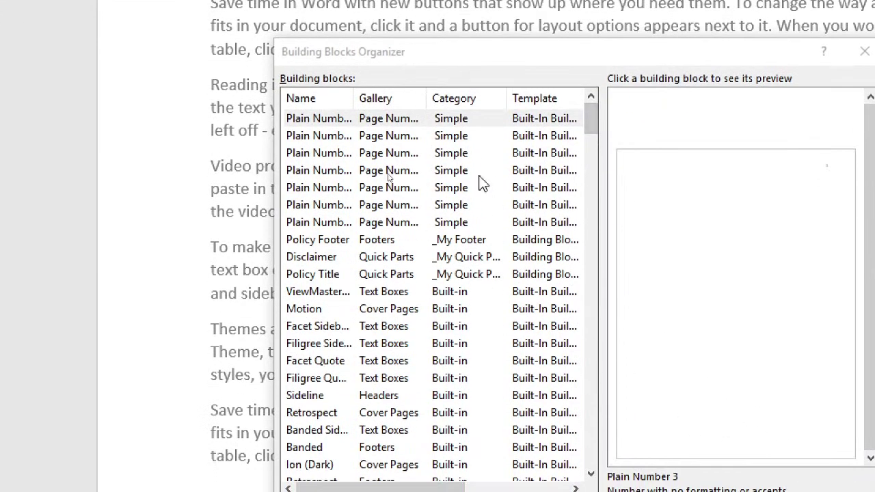
# Step: Sort the building blocks list by name, by gallery, and finally by category to group the custom entries
pyautogui.click(308, 101)
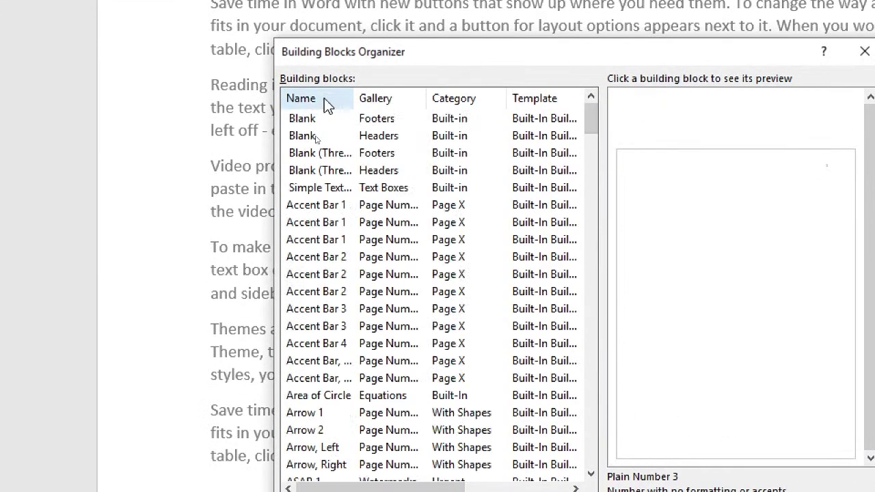
pyautogui.click(401, 104)
pyautogui.click(470, 100)
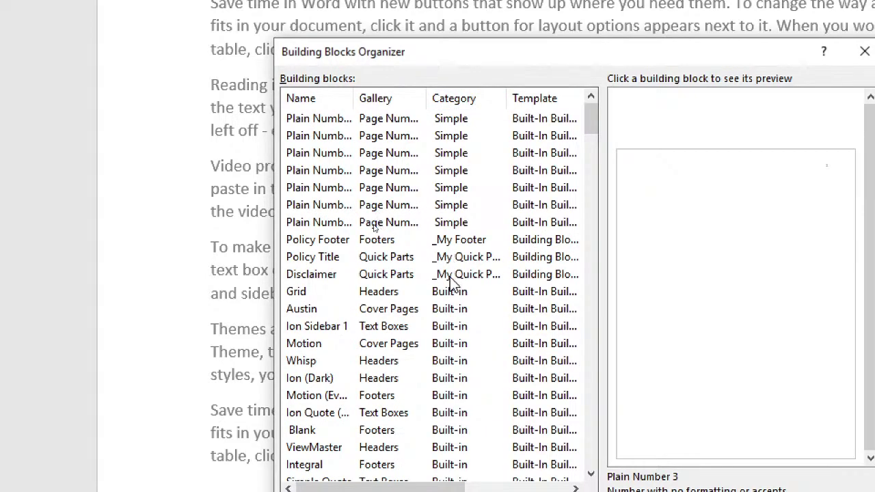
# Step: Review the properties of the custom Disclaimer building block and leave them without saving changes
pyautogui.click(370, 274)
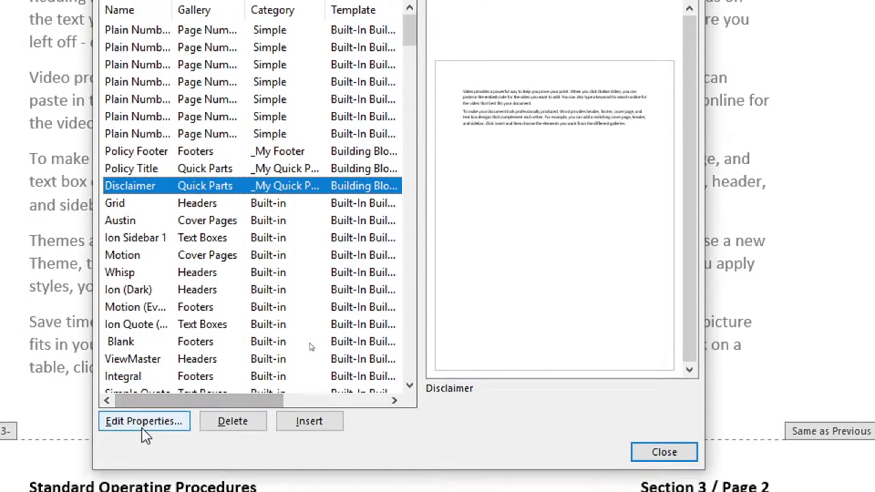
pyautogui.click(140, 488)
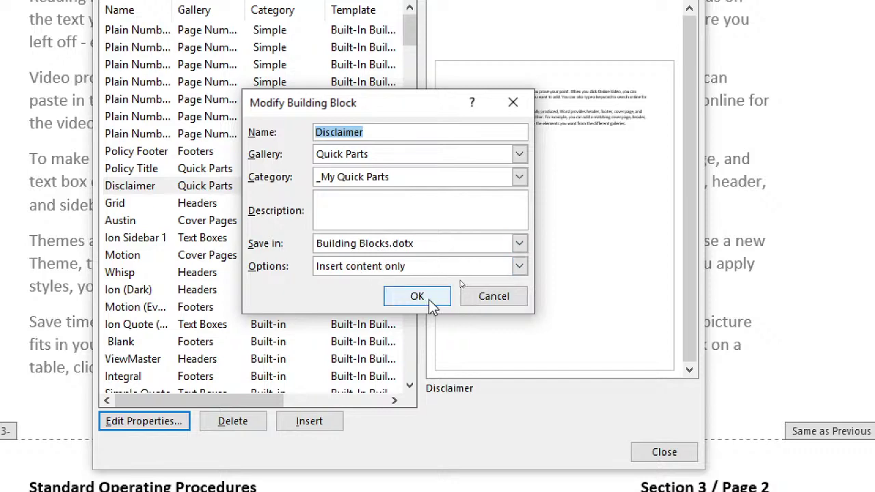
pyautogui.click(504, 297)
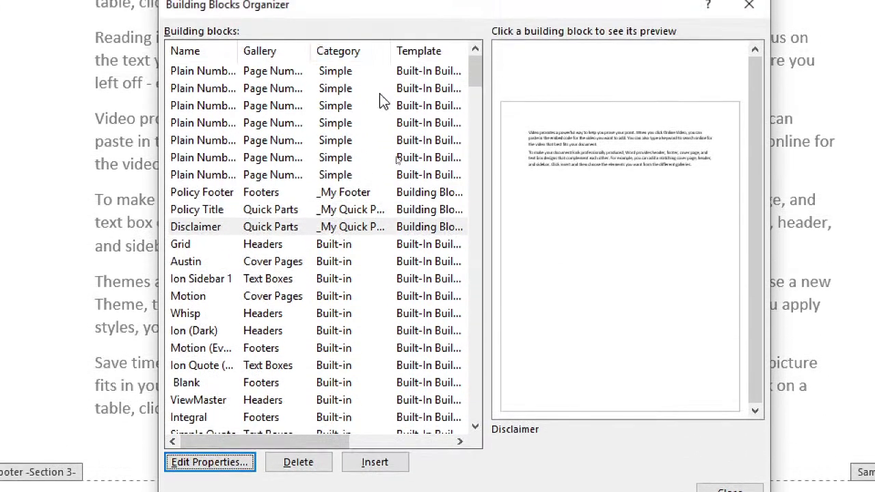
# Step: Delete the Disclaimer building block and close the Building Blocks Organizer
pyautogui.click(289, 231)
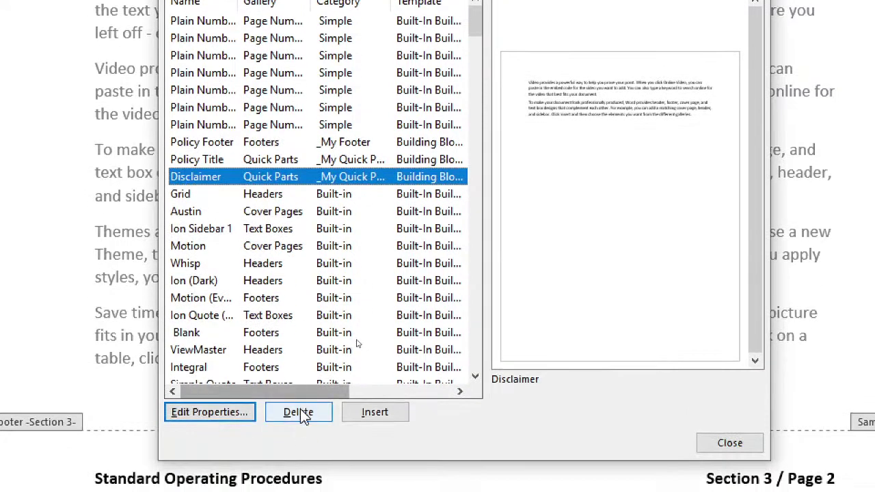
pyautogui.click(299, 461)
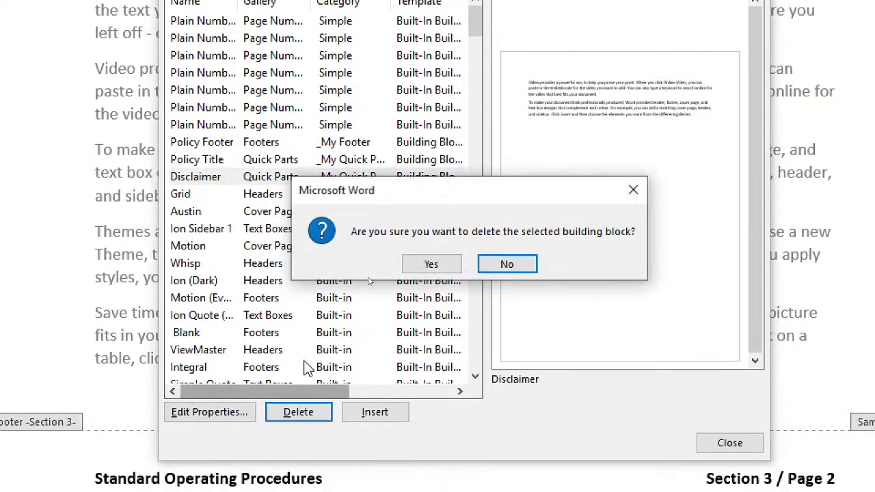
pyautogui.click(424, 270)
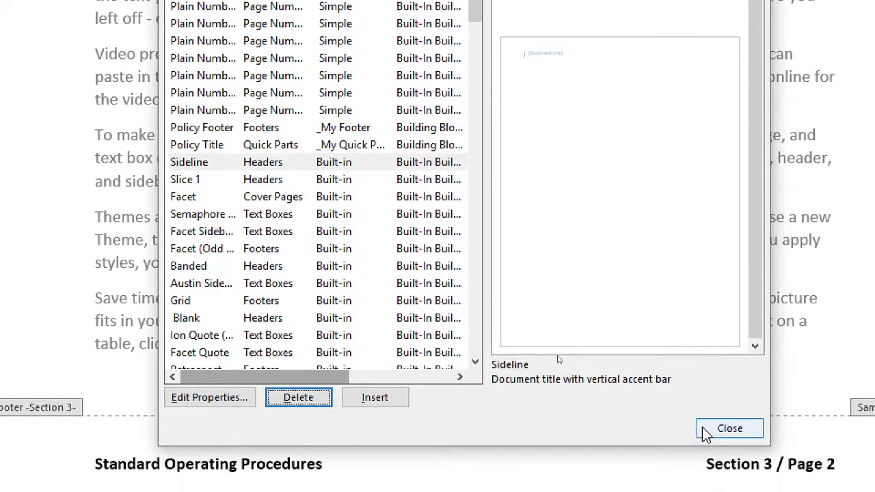
pyautogui.click(723, 428)
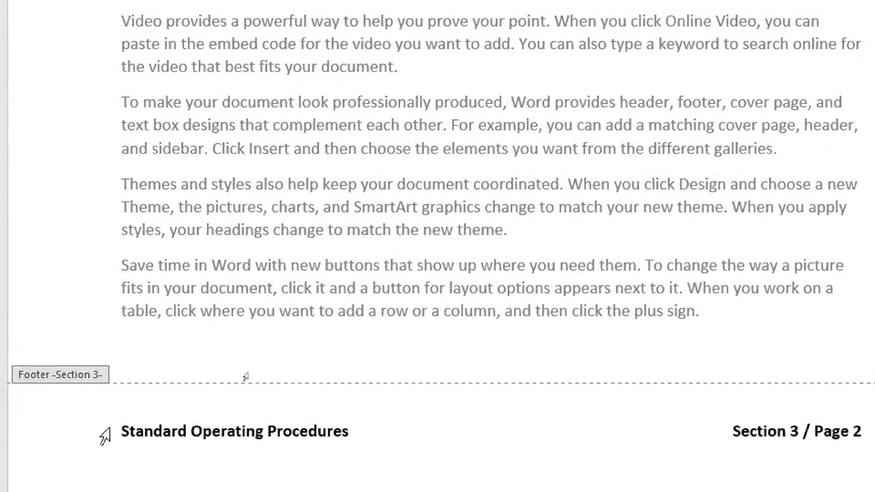
# Step: Replace the whole section 3 footer line with the text "Training & Technology SOP"
pyautogui.click(103, 432)
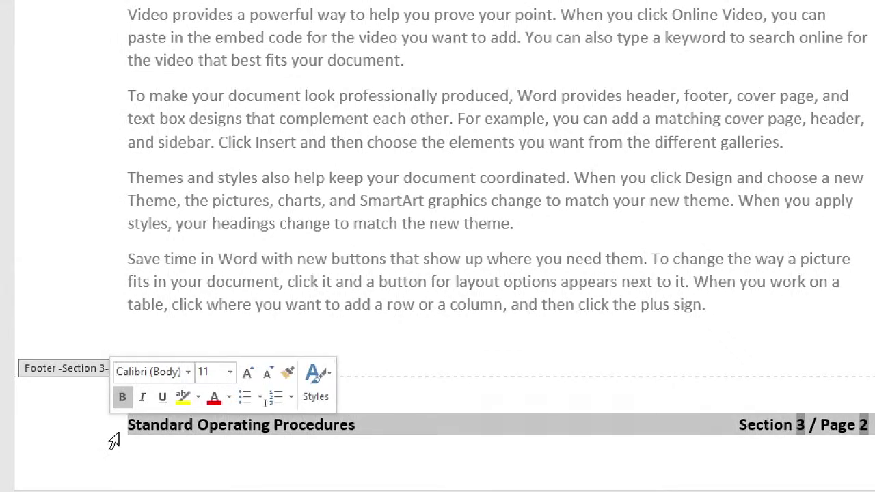
pyautogui.write('Trai')
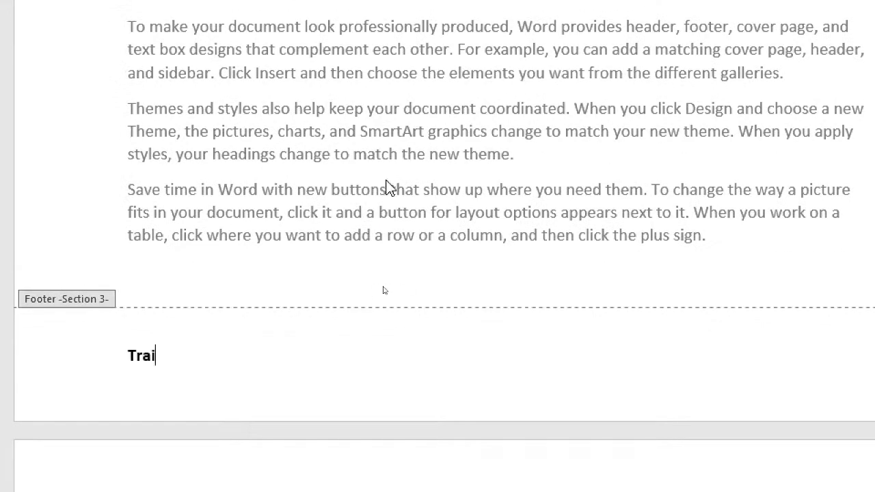
pyautogui.write('ing')
pyautogui.press('BackSpace')
pyautogui.press('BackSpace')
pyautogui.press('BackSpace')
pyautogui.write('ning &')
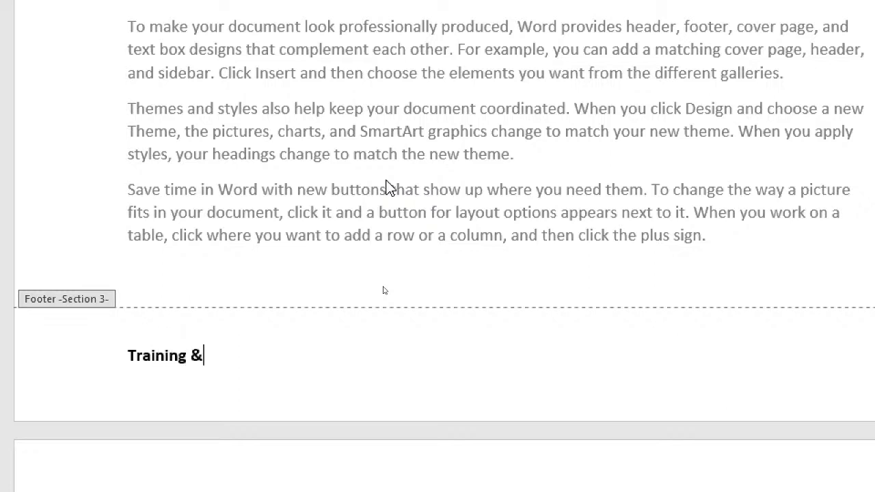
pyautogui.write(' Technology ')
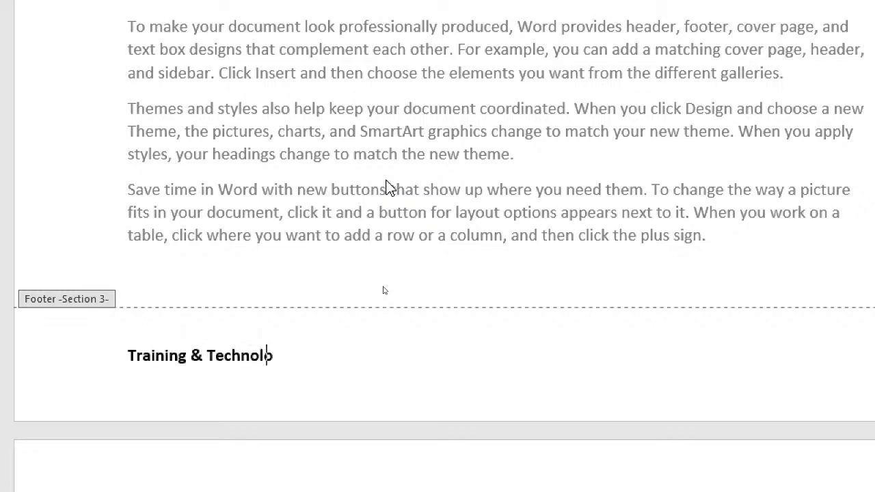
pyautogui.write('SOP')
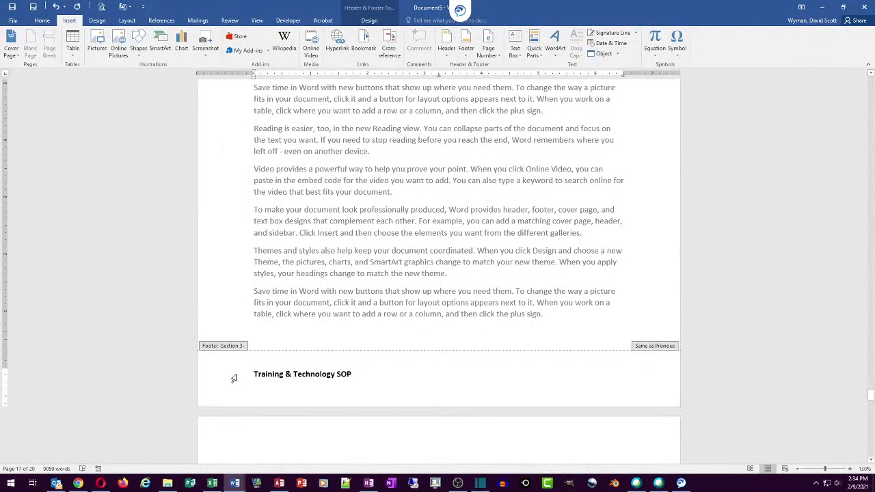
# Step: Add "February 2021" aligned to the right margin on the same footer line
pyautogui.doubleClick(413, 378)
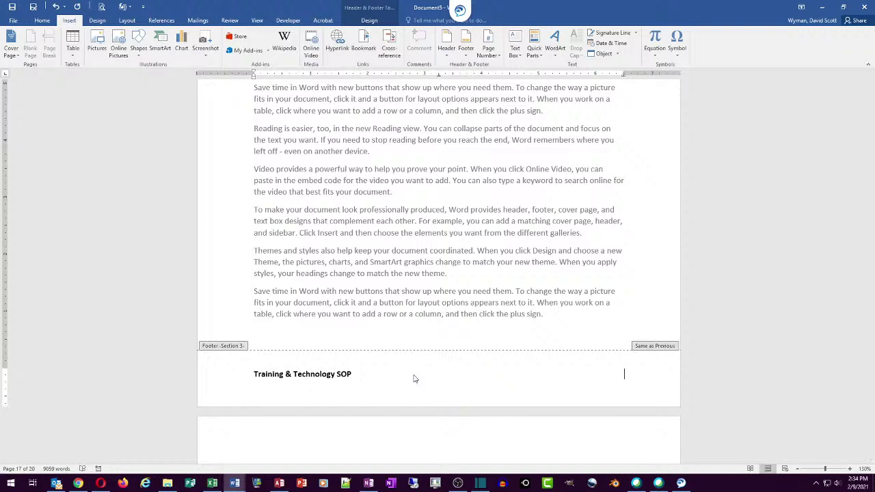
pyautogui.write('FebruAry')
pyautogui.press('BackSpace')
pyautogui.press('BackSpace')
pyautogui.press('BackSpace')
pyautogui.write('a')
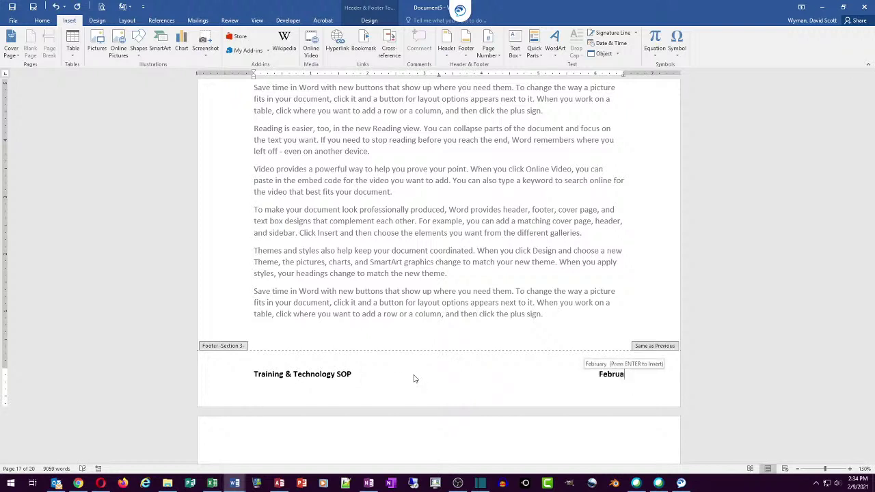
pyautogui.write('ry 2021')
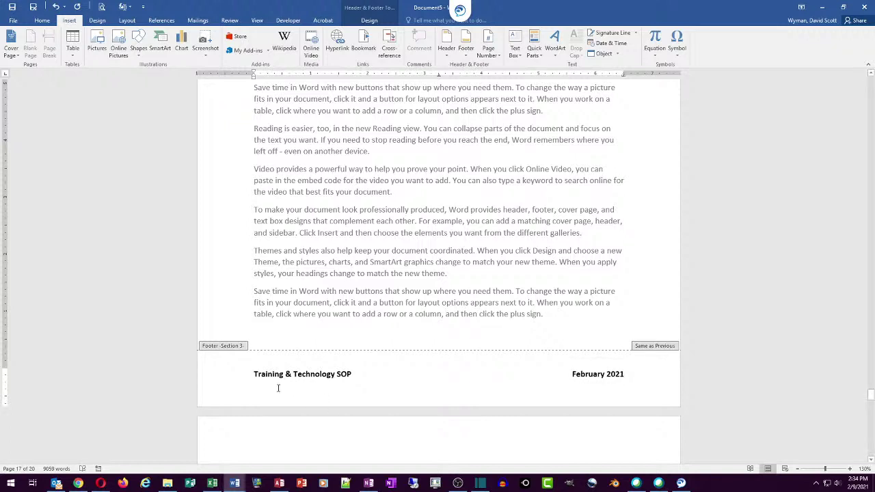
pyautogui.click(219, 379)
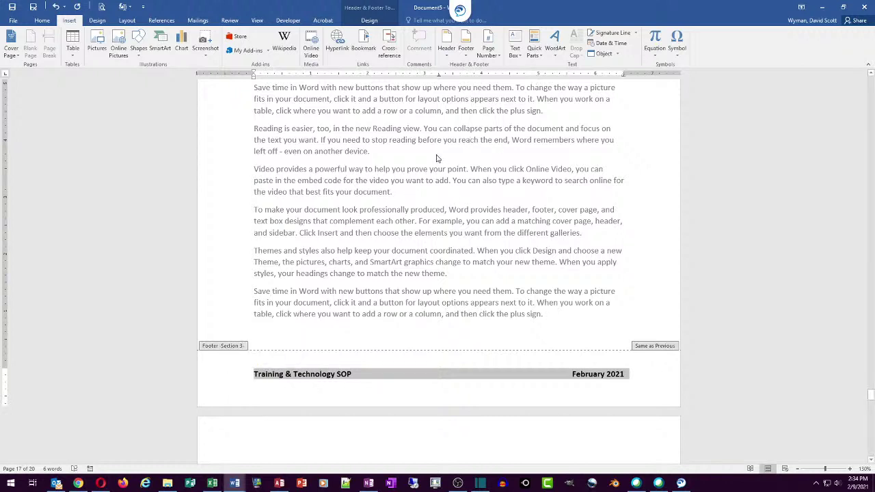
pyautogui.click(466, 49)
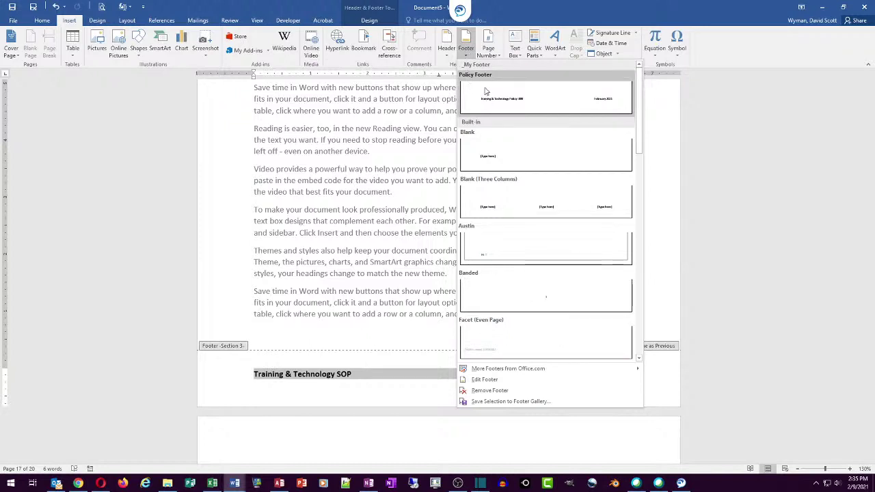
pyautogui.click(486, 401)
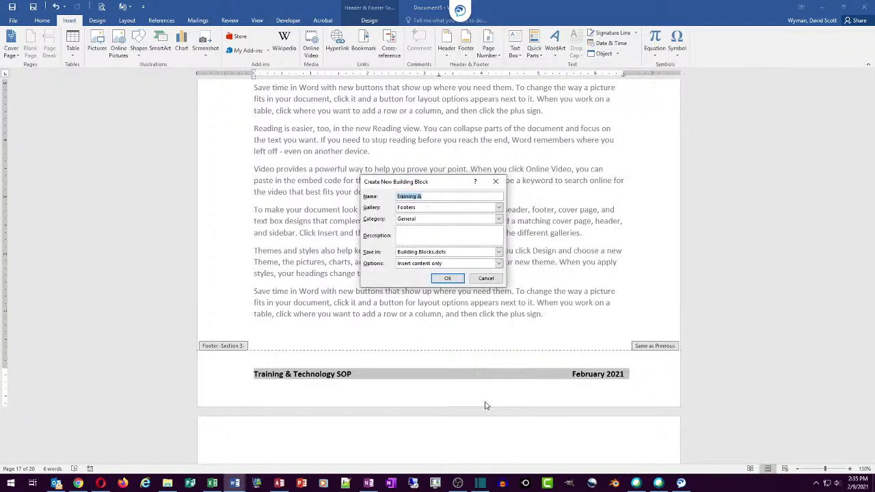
pyautogui.write('POlic')
pyautogui.press('BackSpace')
pyautogui.press('BackSpace')
pyautogui.write('y Foote')
pyautogui.click(484, 279)
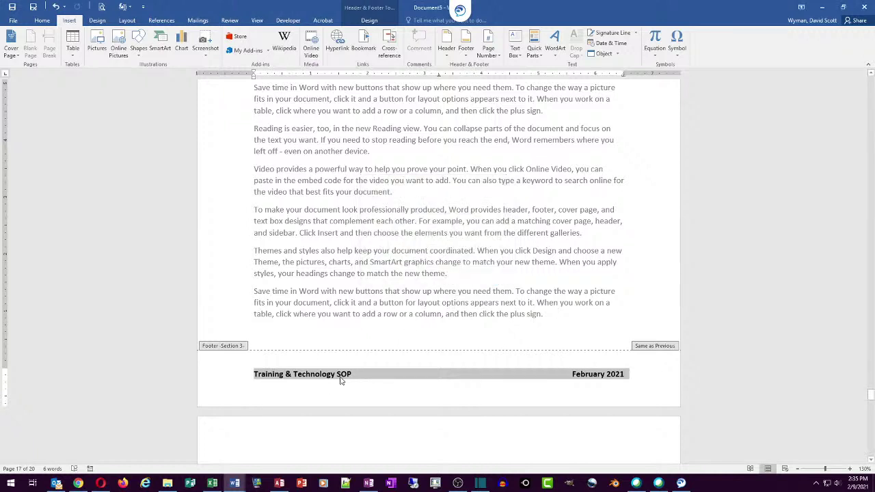
# Step: Replace "SOP" in the footer with "Policy Number: ###"
pyautogui.doubleClick(343, 375)
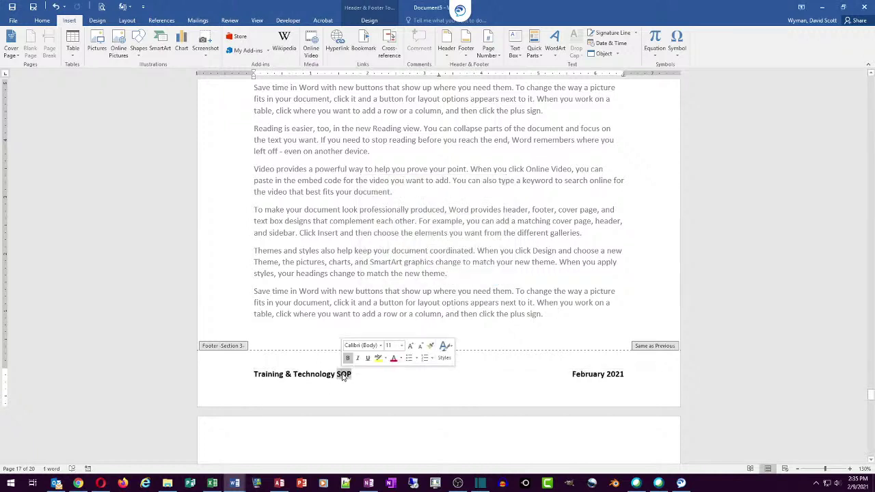
pyautogui.write('Policy')
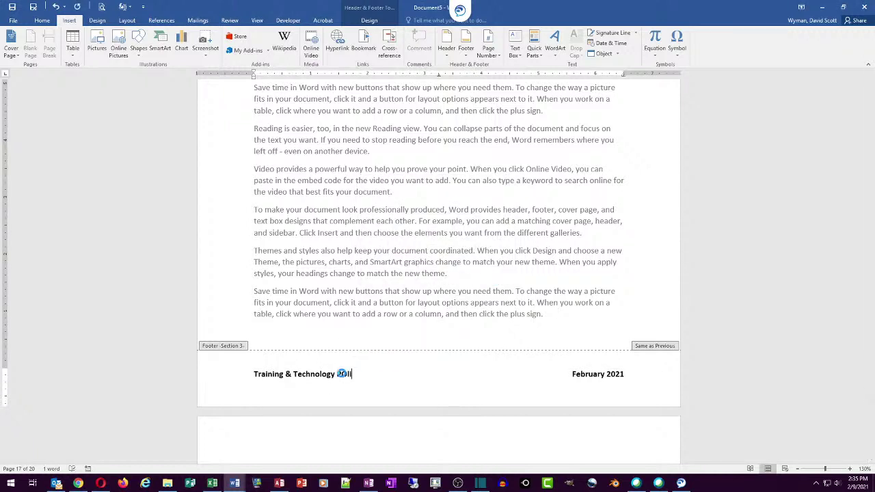
pyautogui.press('BackSpace')
pyautogui.press('BackSpace')
pyautogui.press('BackSpace')
pyautogui.press('BackSpace')
pyautogui.write('licy Number')
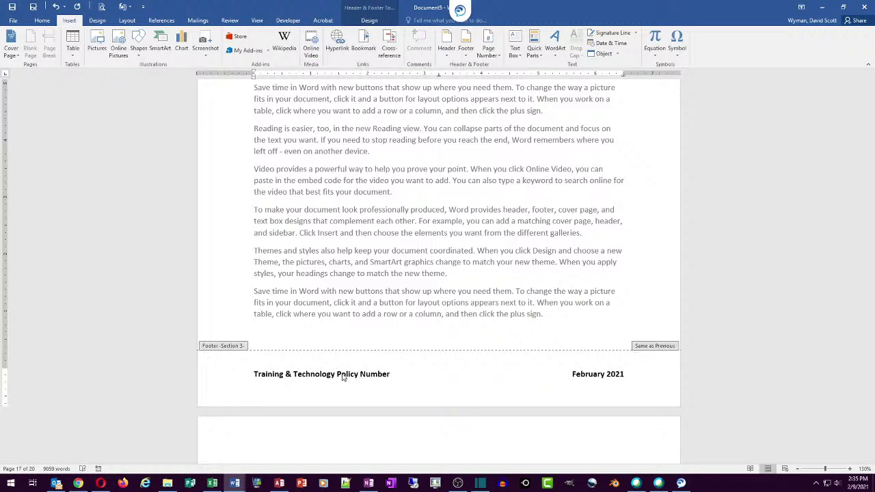
pyautogui.write(': ###')
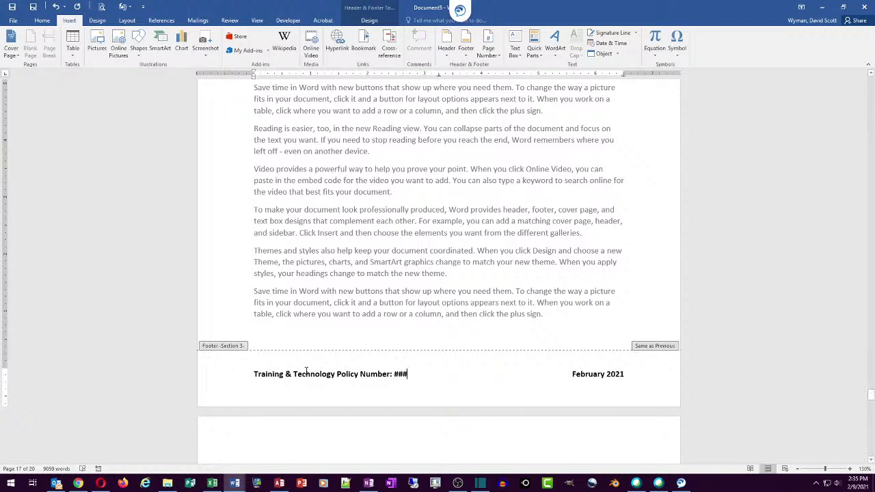
# Step: Save the whole section 3 footer line to the footer gallery as "Policy Footer" in category "_My Footer", redefining the existing entry
pyautogui.click(222, 377)
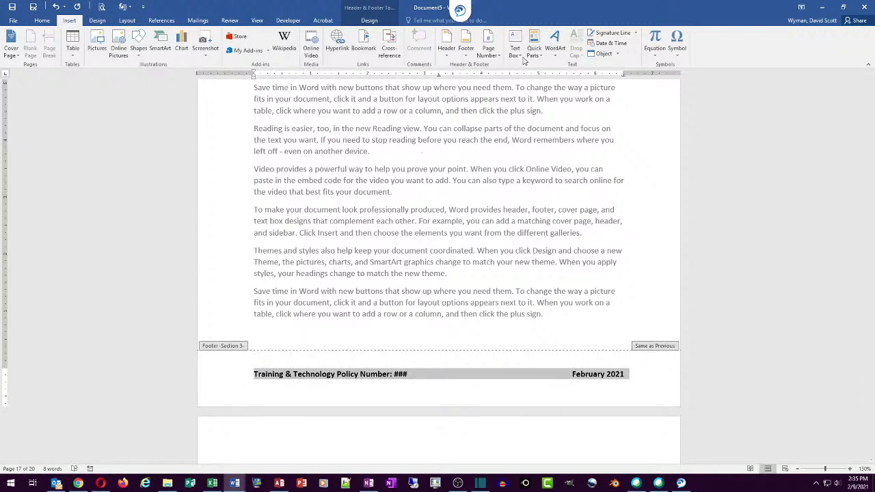
pyautogui.click(466, 49)
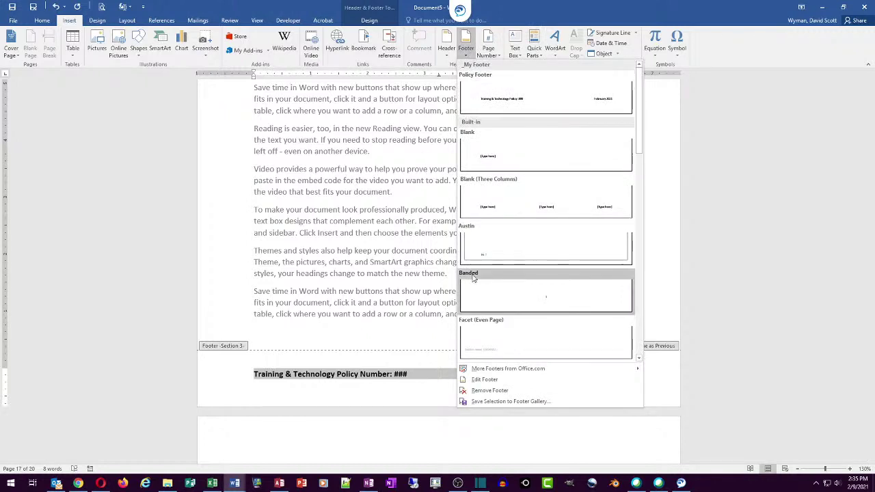
pyautogui.click(489, 402)
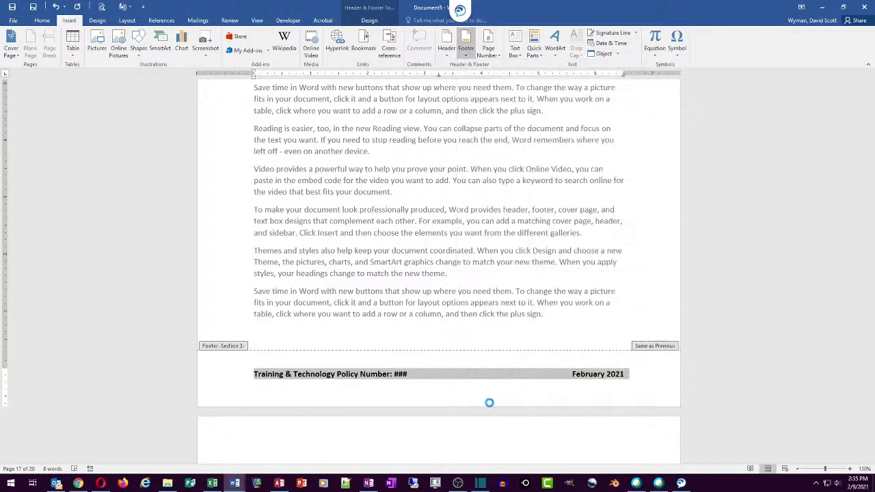
pyautogui.write('P')
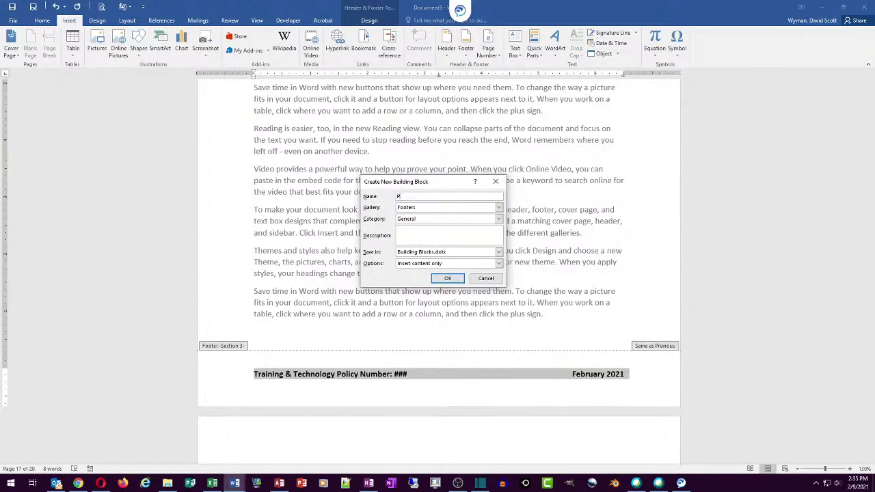
pyautogui.write('olicy Footer')
pyautogui.click(499, 219)
pyautogui.click(442, 233)
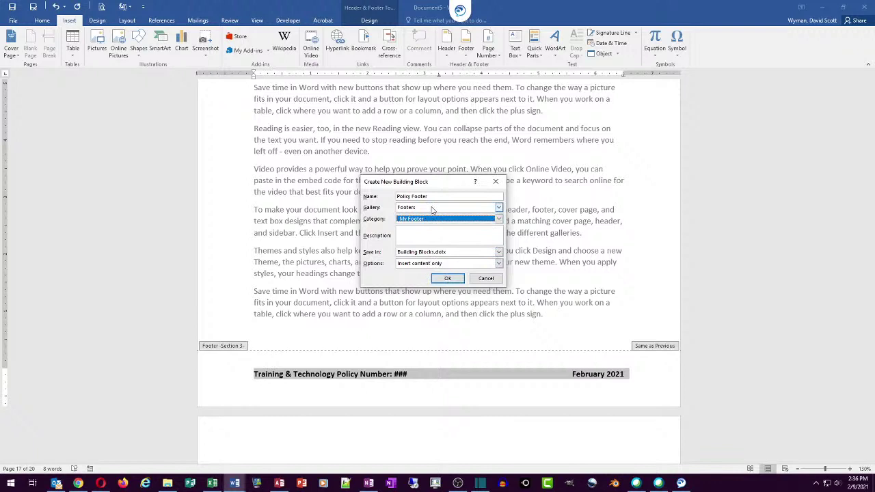
pyautogui.click(445, 280)
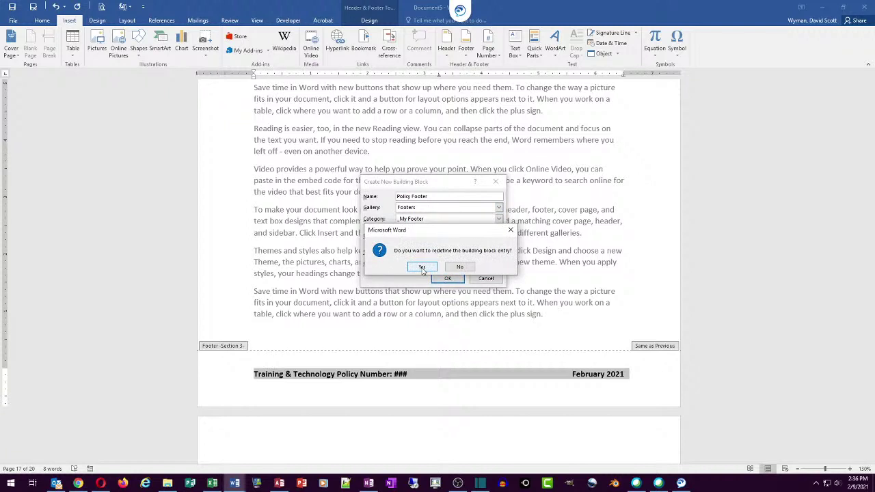
pyautogui.click(422, 267)
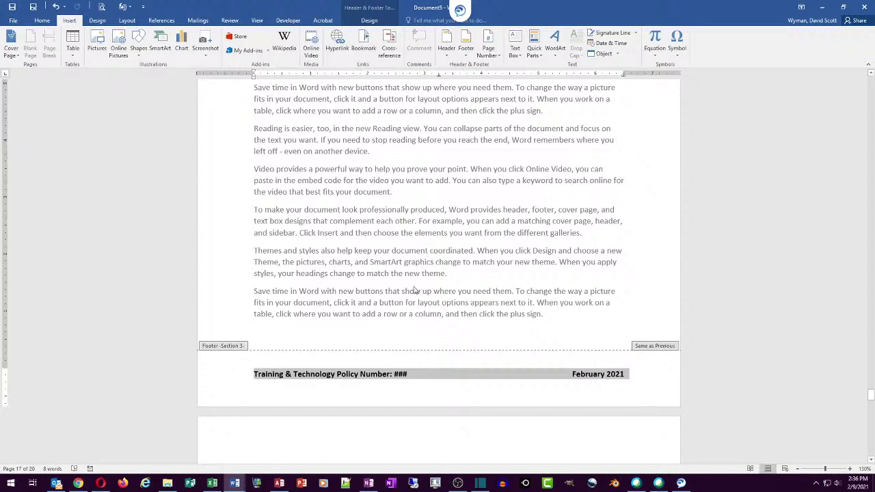
# Step: Create a new blank document and insert the saved Policy Footer from the footer gallery
pyautogui.hotkey('ctrl', 'n')
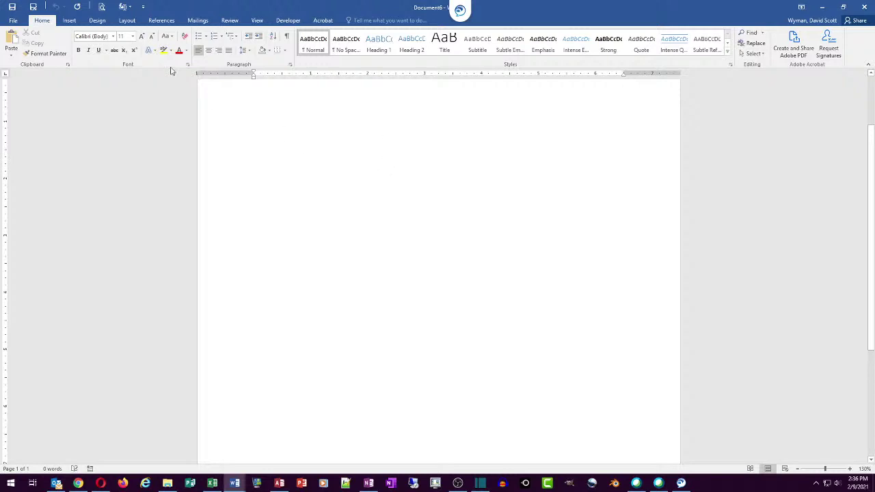
pyautogui.click(68, 20)
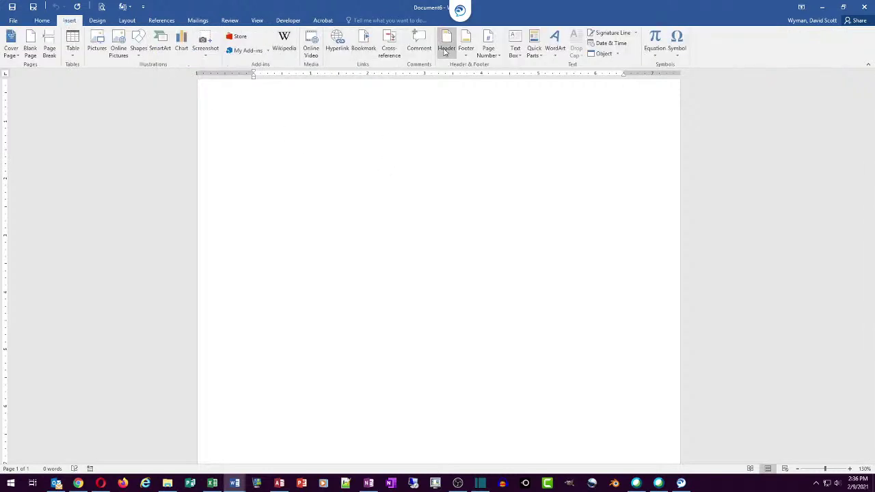
pyautogui.click(466, 45)
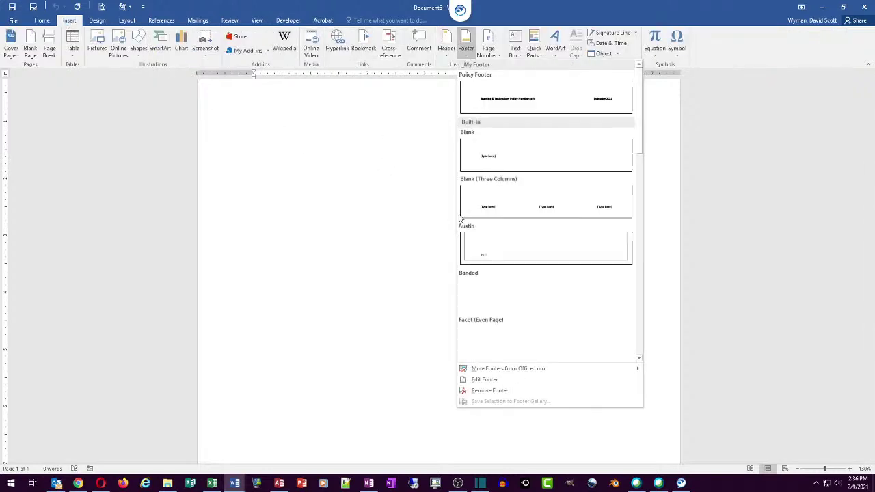
pyautogui.click(496, 99)
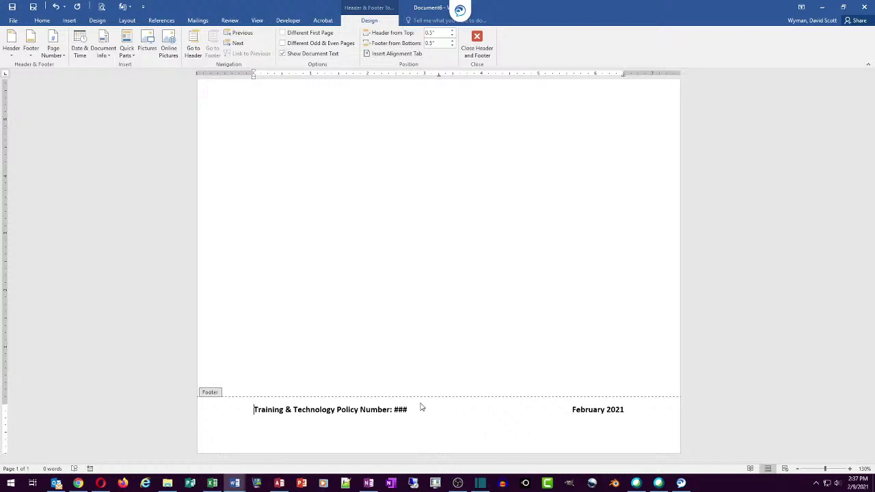
# Step: Draw a rounded rectangle about 0.71" high and 6.46" wide across the page header and enter "My Personal Header" in it
pyautogui.scroll(8, 384, 381)
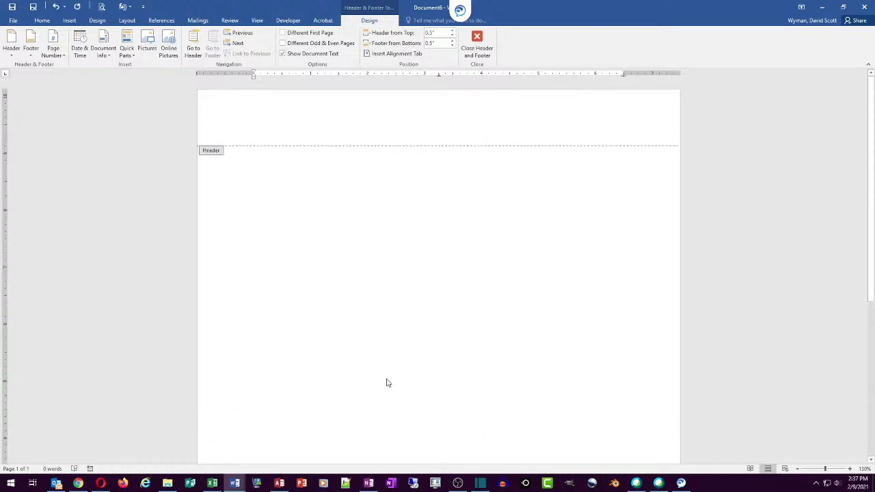
pyautogui.click(395, 125)
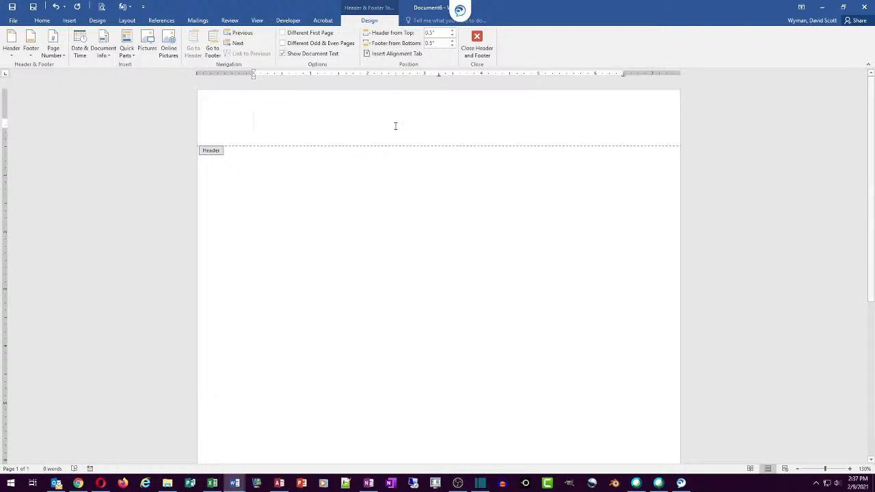
pyautogui.click(69, 20)
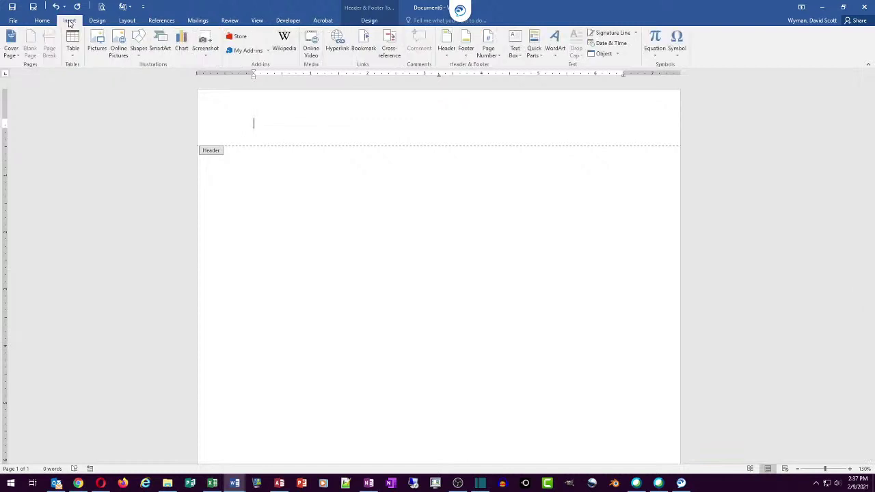
pyautogui.click(138, 44)
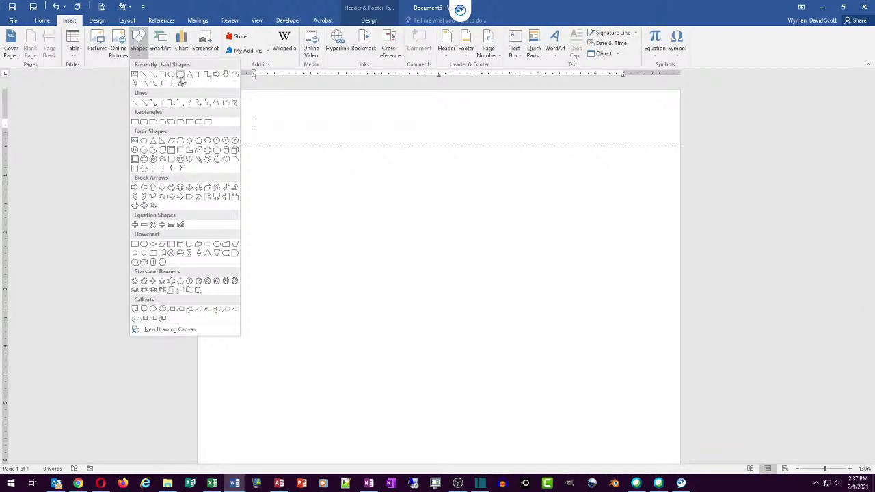
pyautogui.click(180, 83)
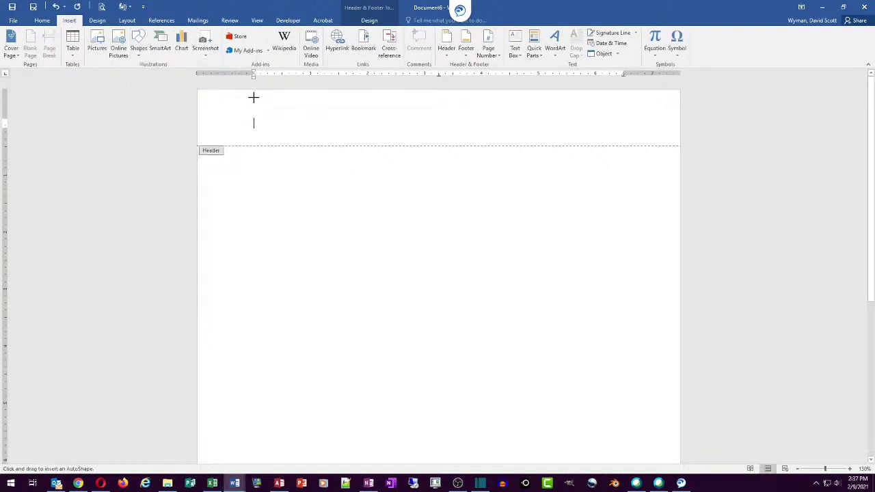
pyautogui.moveTo(253, 98)
pyautogui.mouseDown()
pyautogui.moveTo(383, 121)
pyautogui.moveTo(622, 138)
pyautogui.mouseUp()
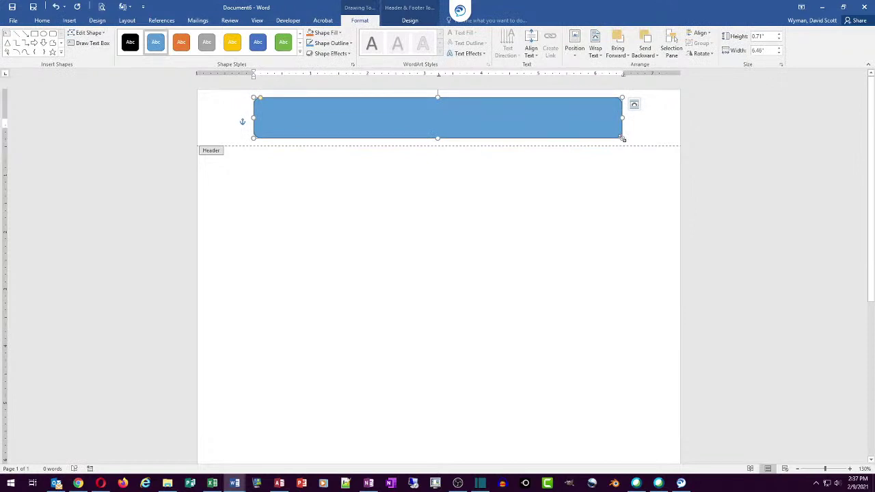
pyautogui.write('My')
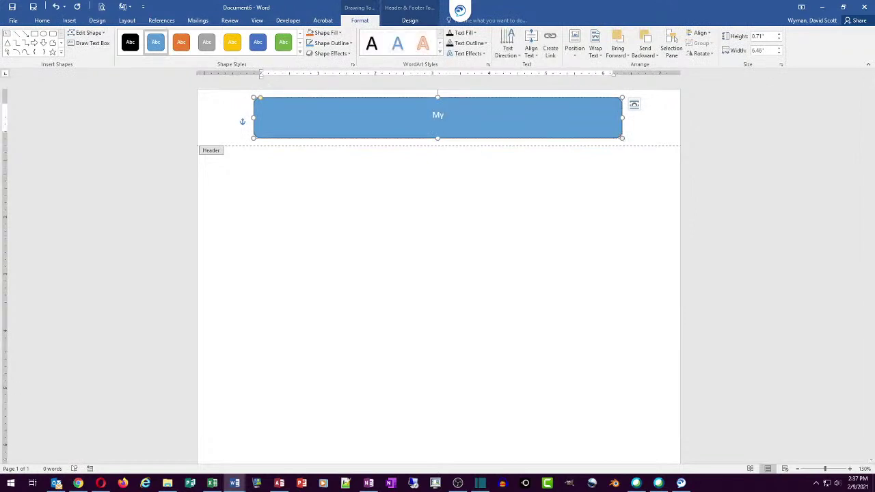
pyautogui.write(' Personal Header')
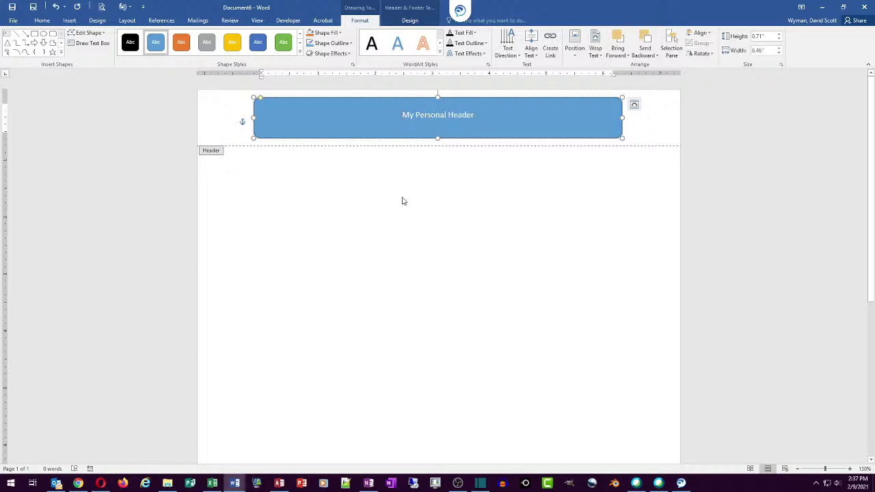
# Step: Left-align the header shape's text, add a center tab stop at about 3.1" and move the text to it
pyautogui.hotkey('ctrl', 'l')
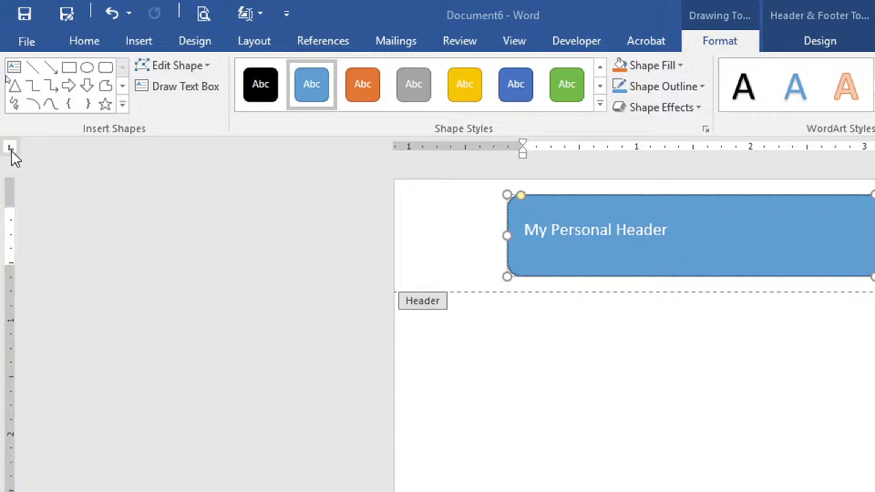
pyautogui.click(10, 149)
pyautogui.click(8, 149)
pyautogui.click(11, 151)
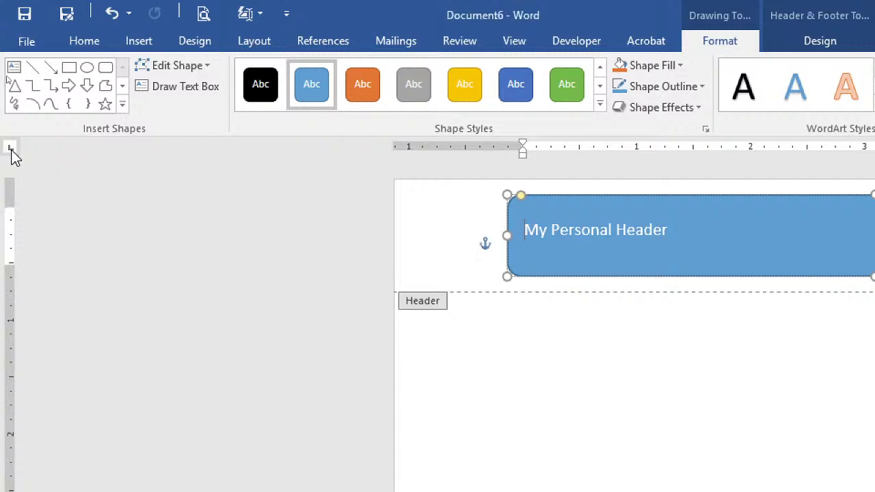
pyautogui.click(10, 150)
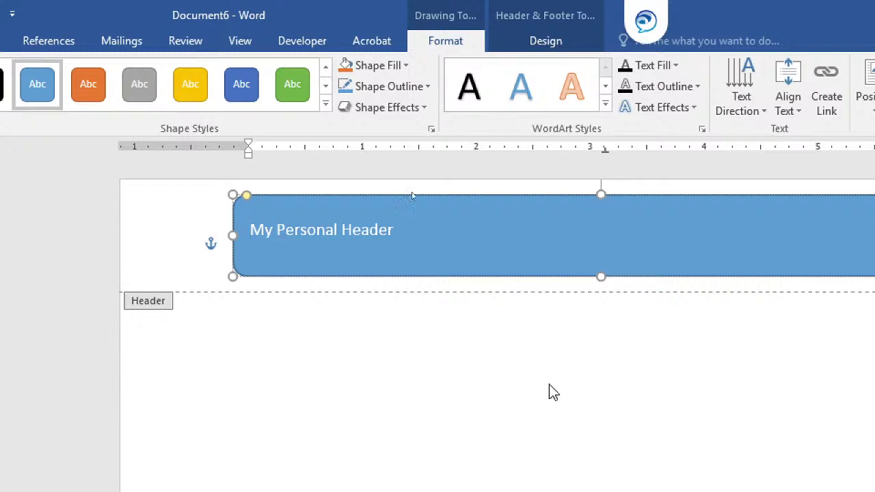
pyautogui.hotkey('ctrl', 'e')
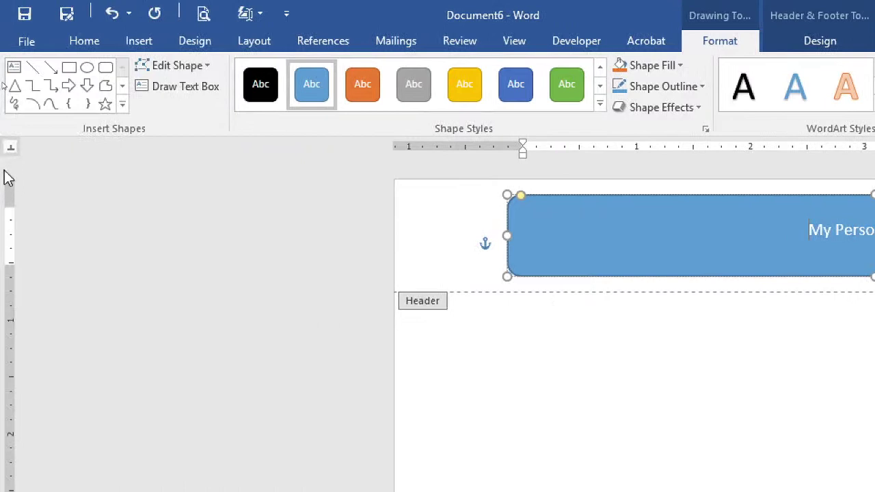
# Step: Add a right tab stop at the shape text's right indent, about 6.2", and enter "Page ~ 1" there with a page number
pyautogui.click(11, 148)
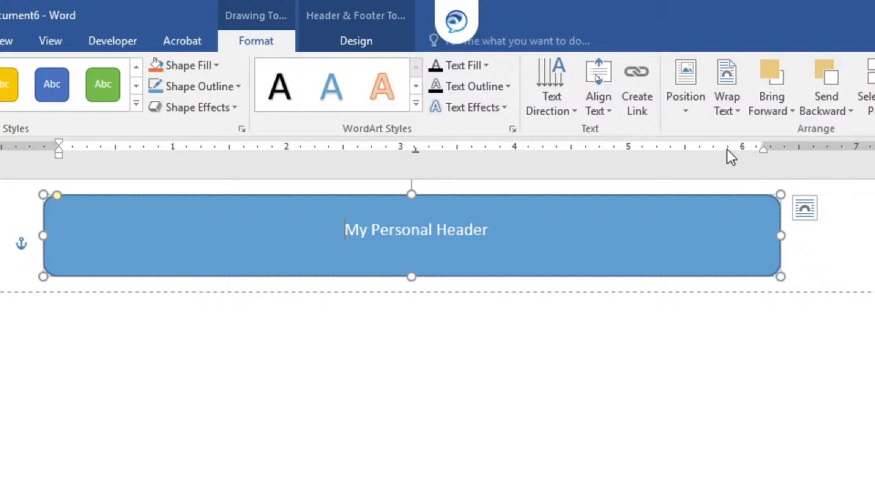
pyautogui.moveTo(727, 151); pyautogui.dragTo(727, 151)
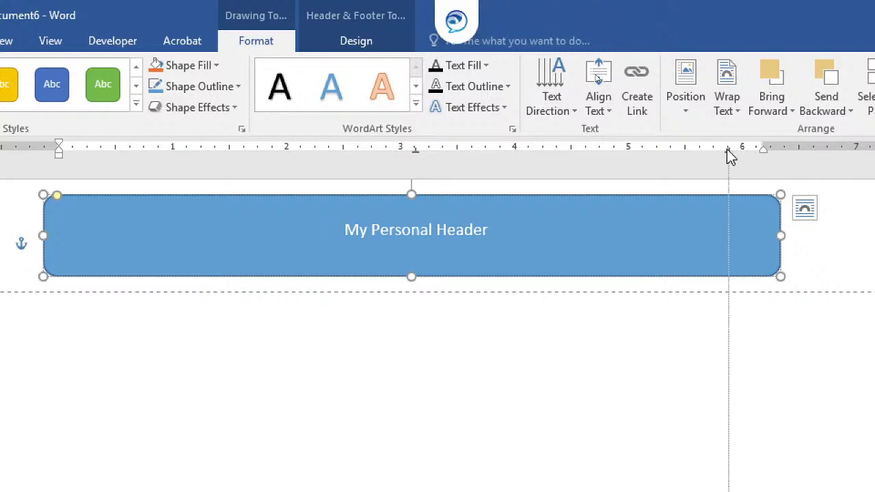
pyautogui.moveTo(727, 152); pyautogui.dragTo(765, 156)
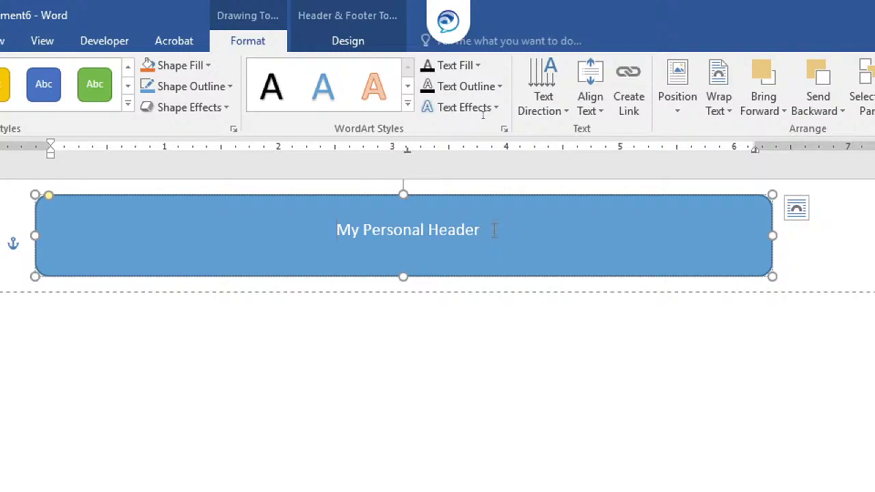
pyautogui.press('End')
pyautogui.press('Tab')
pyautogui.write('Page ~ 1')
# Step: Enlarge all the text in the header shape by 8 points
pyautogui.moveTo(315, 228); pyautogui.dragTo(779, 244)
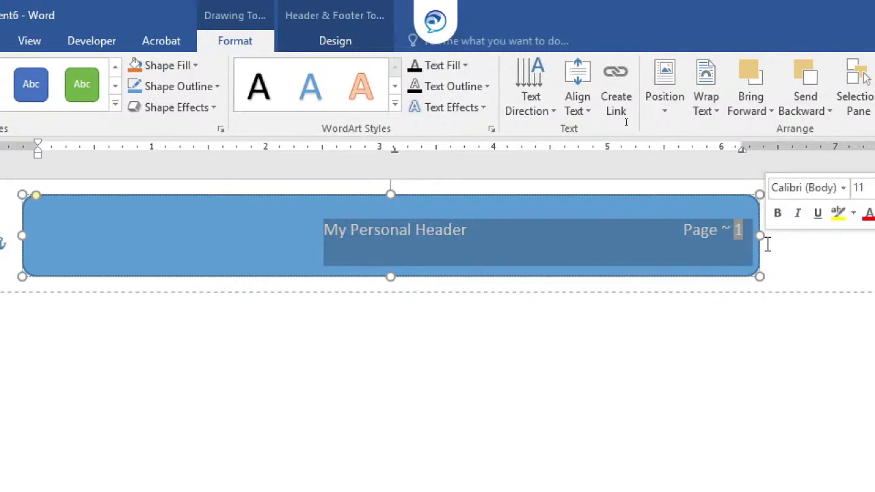
pyautogui.hotkey('ctrl', ']')
pyautogui.hotkey('ctrl', ']')
pyautogui.hotkey('ctrl', ']')
pyautogui.hotkey('ctrl', ']')
pyautogui.hotkey('ctrl', ']')
pyautogui.hotkey('ctrl', ']')
pyautogui.hotkey('ctrl', ']')
pyautogui.hotkey('ctrl', ']')
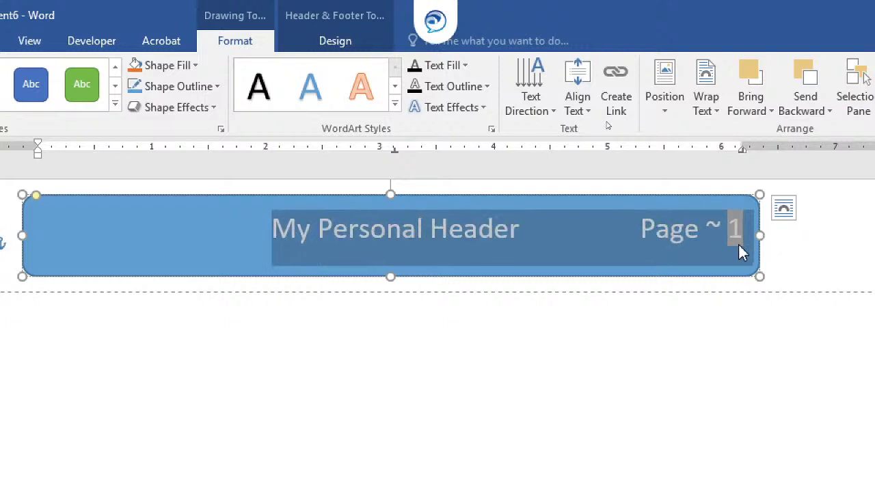
# Step: Apply the smallest orange glow text effect to the header shape's text
pyautogui.click(445, 109)
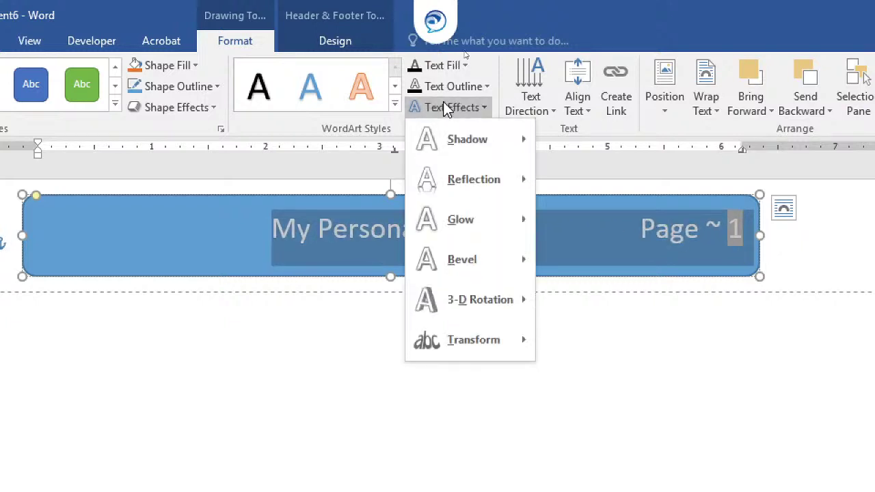
pyautogui.moveTo(451, 182)
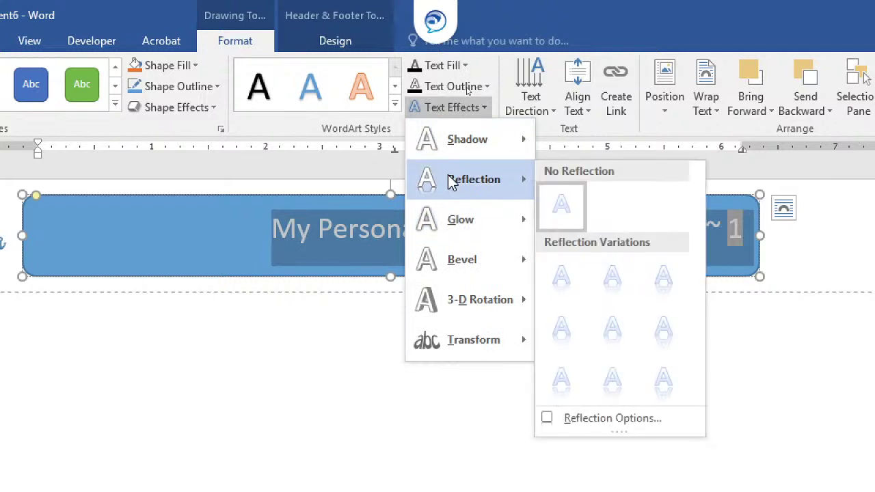
pyautogui.moveTo(477, 222)
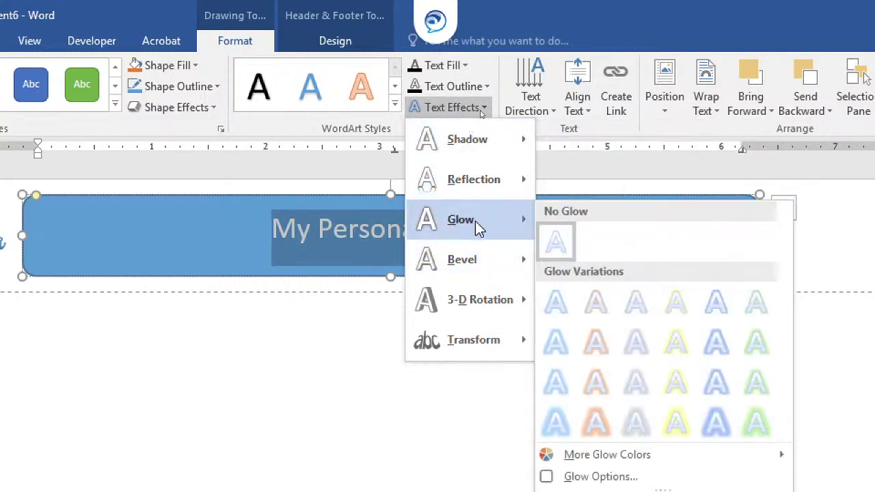
pyautogui.click(603, 307)
pyautogui.click(126, 237)
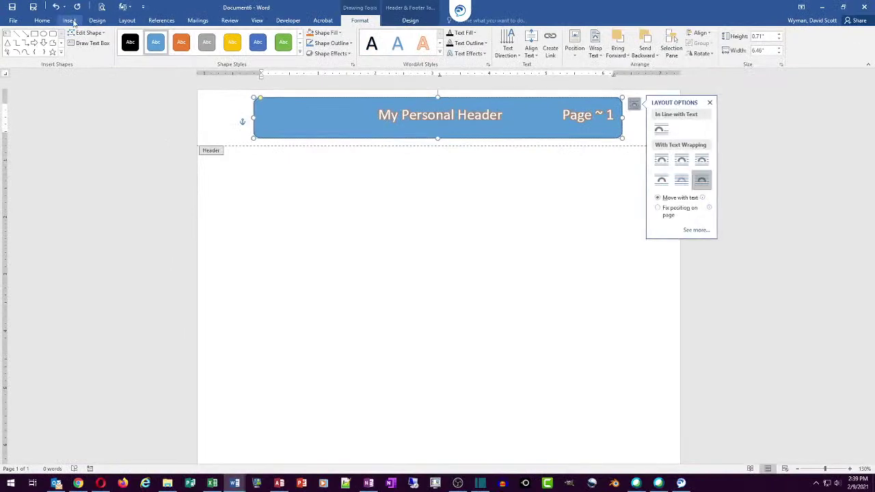
# Step: Insert the picture CTC_Eagles-removebg-preview.png from the Pictures folder into the header shape
pyautogui.click(71, 21)
pyautogui.click(97, 45)
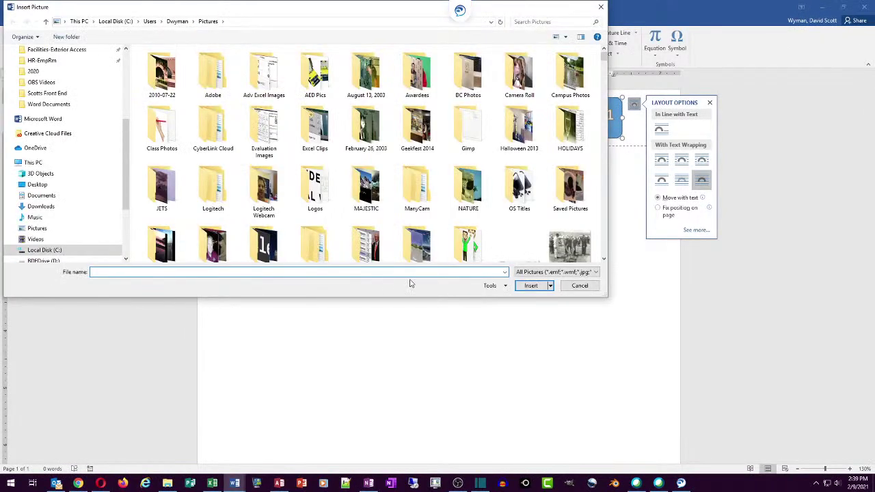
pyautogui.scroll(-5, 394, 197)
pyautogui.scroll(-5, 394, 198)
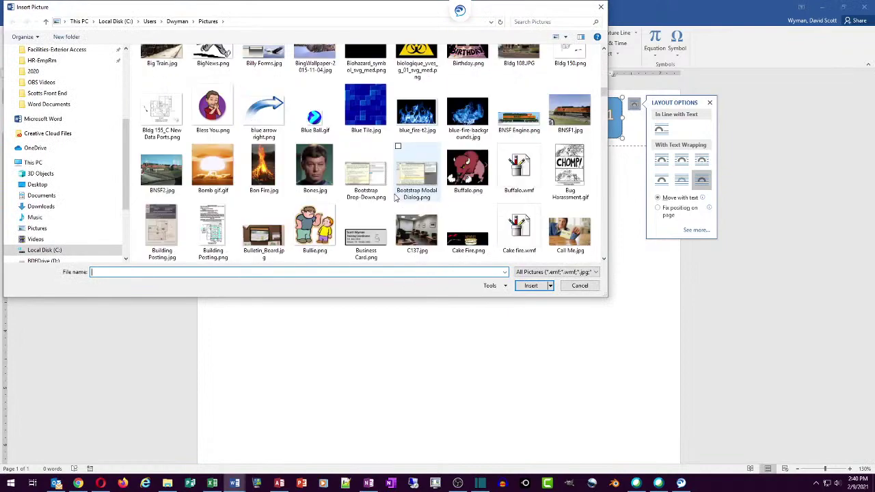
pyautogui.scroll(-15, 394, 197)
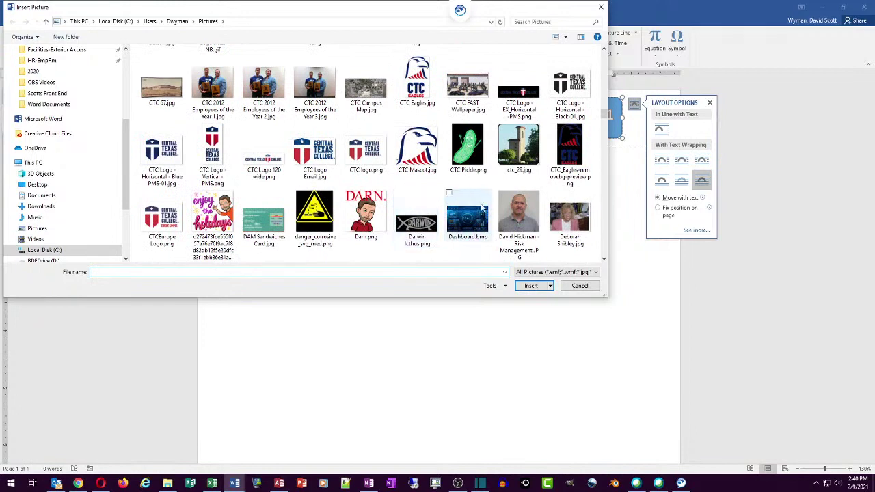
pyautogui.doubleClick(568, 145)
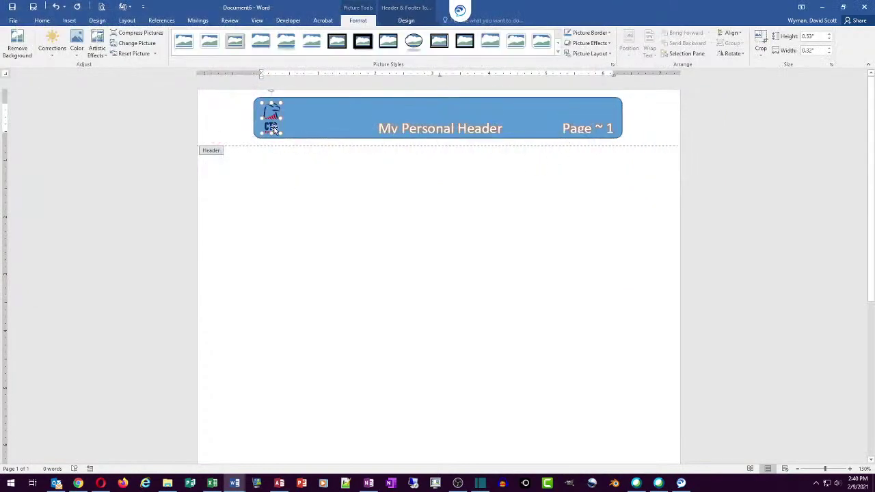
# Step: Move the eagle logo out of the header shape's text into the header paragraph
pyautogui.moveTo(271, 126); pyautogui.dragTo(280, 109)
pyautogui.hotkey('ctrl', 'z')
pyautogui.moveTo(271, 123); pyautogui.dragTo(220, 138)
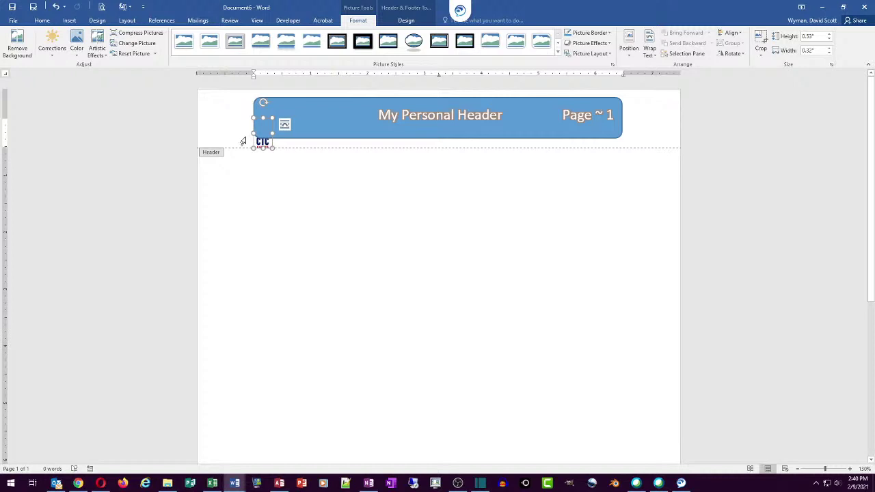
# Step: Set the logo's layout to In Front of Text and place it about 0.38" wide at the left end of the header shape
pyautogui.click(285, 127)
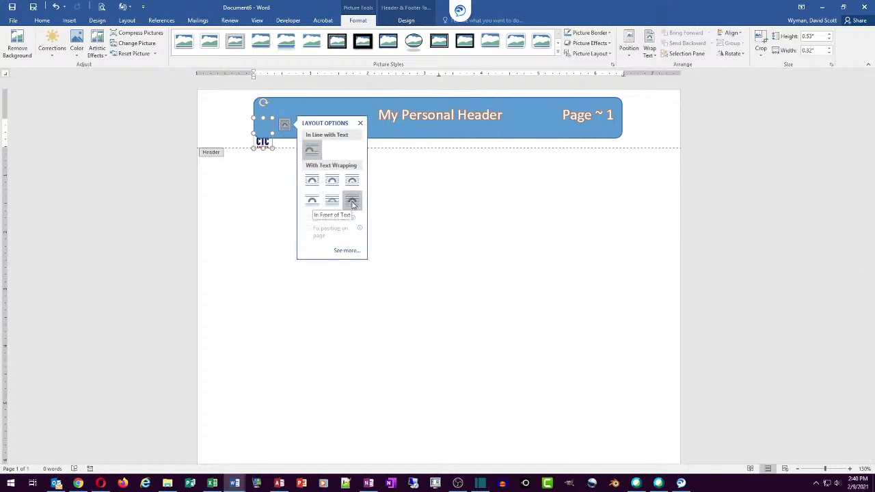
pyautogui.click(352, 201)
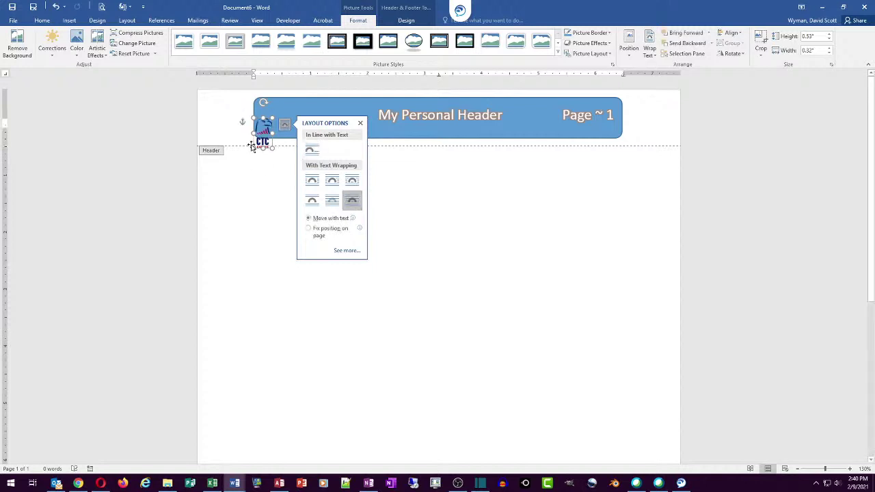
pyautogui.moveTo(261, 131); pyautogui.dragTo(291, 139)
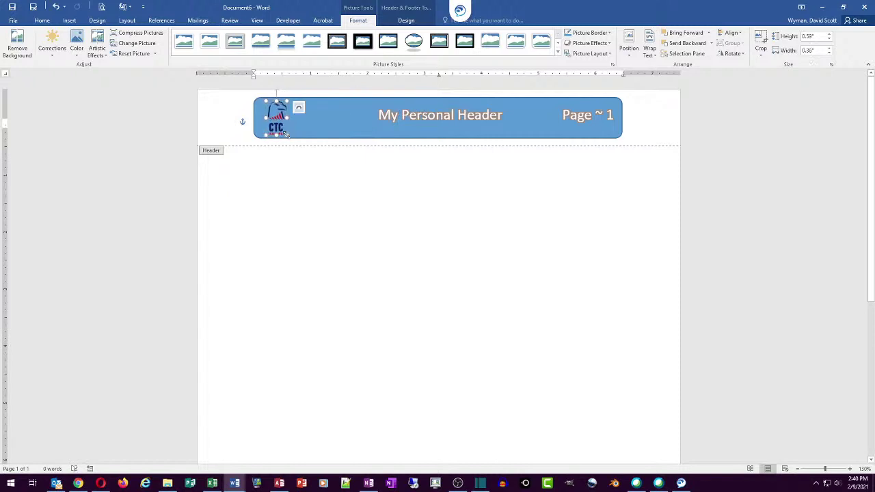
# Step: Select the whole header including shape and logo, and start saving it to the header gallery as "My personal header"
pyautogui.click(336, 117)
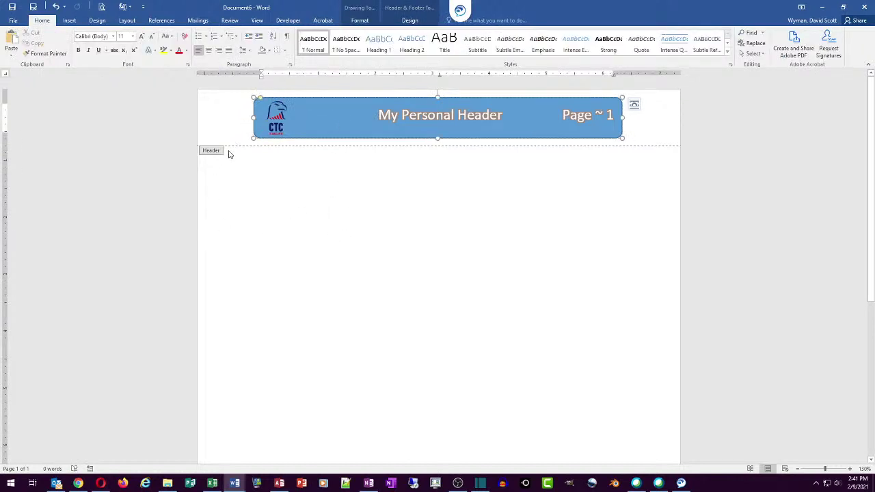
pyautogui.click(212, 127)
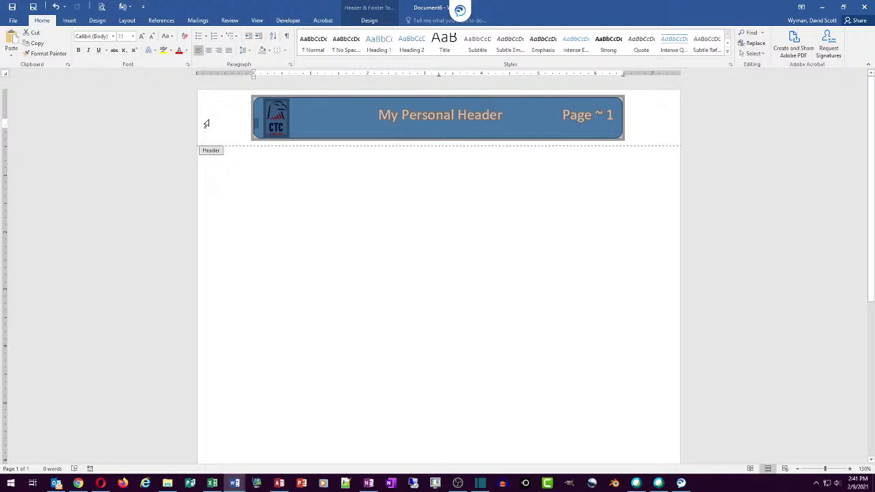
pyautogui.click(327, 118)
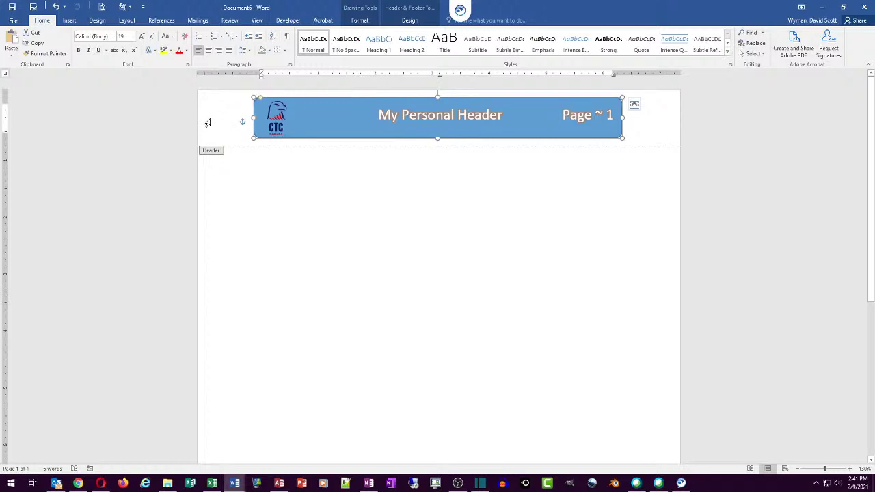
pyautogui.click(208, 122)
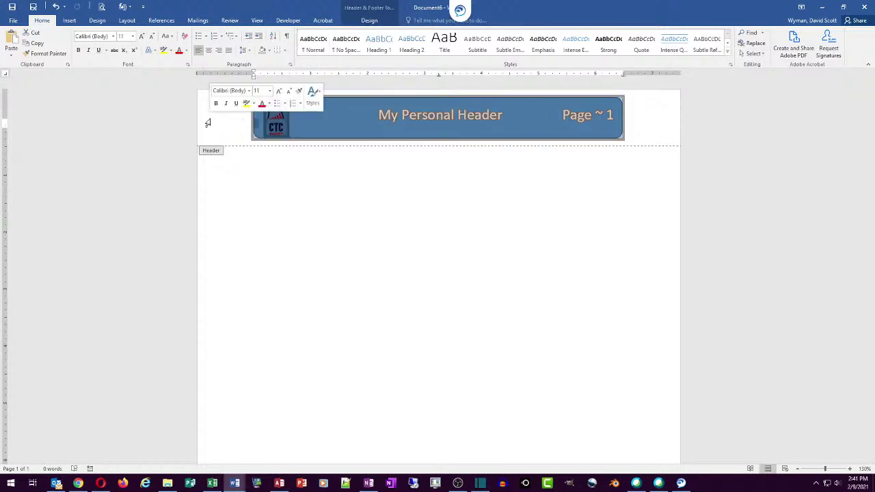
pyautogui.click(70, 20)
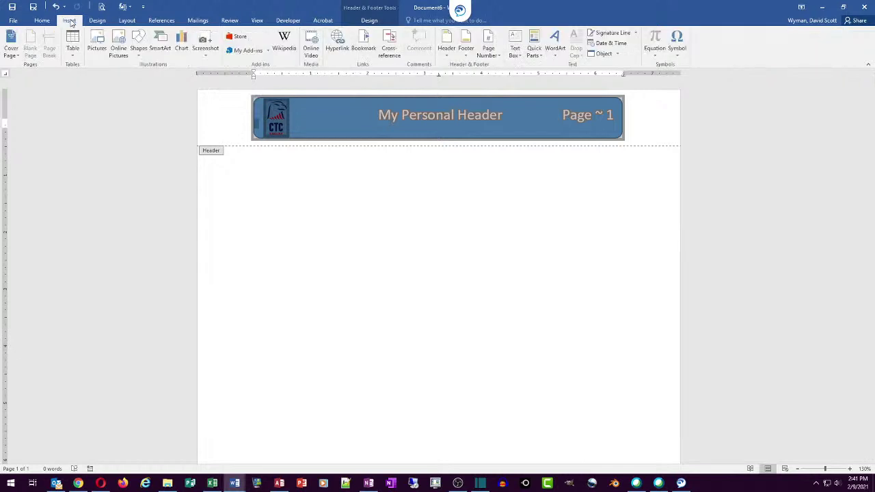
pyautogui.click(446, 49)
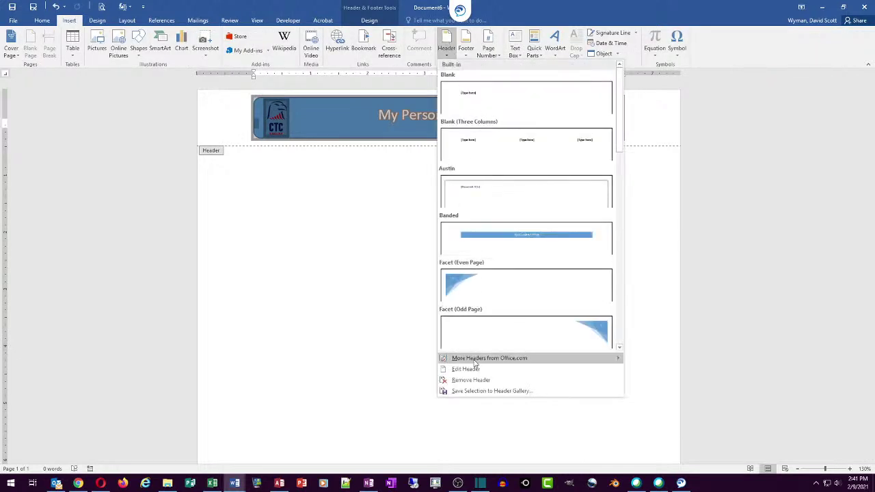
pyautogui.click(476, 392)
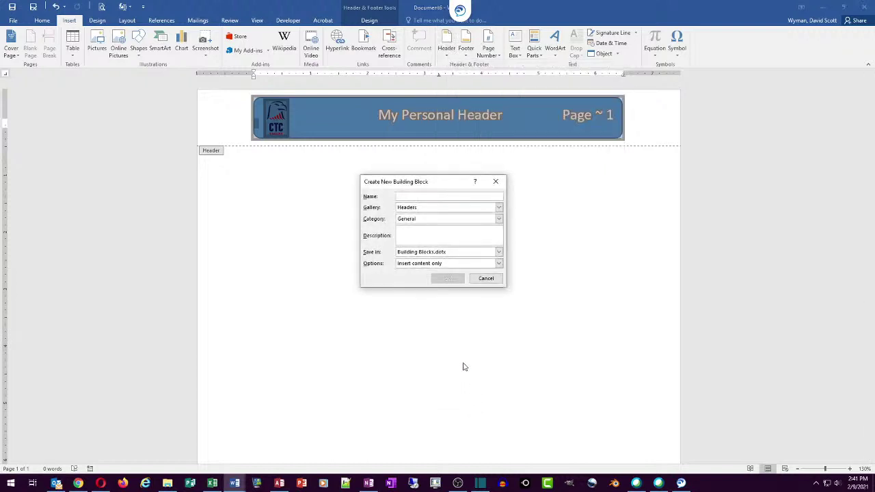
pyautogui.write('My p')
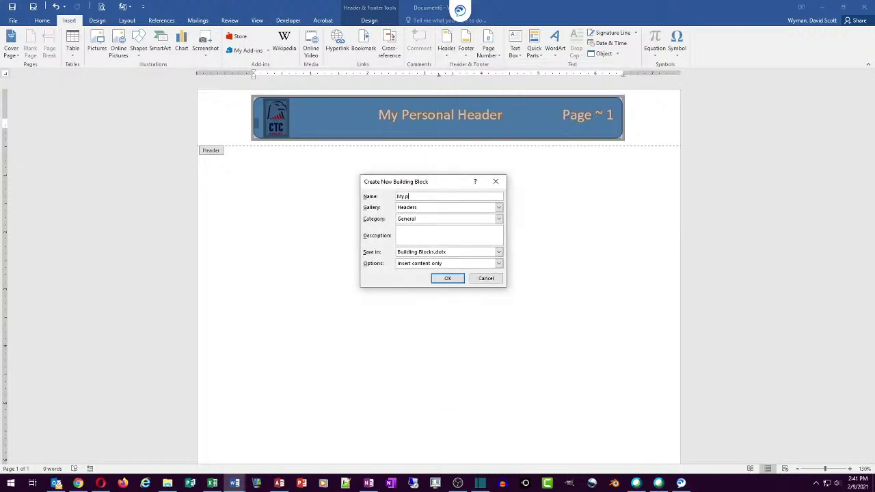
pyautogui.write('ersonal header')
# Step: Create a new category "_My Headers" for the header building block and save the block in Building Blocks.dotx
pyautogui.click(499, 219)
pyautogui.click(472, 245)
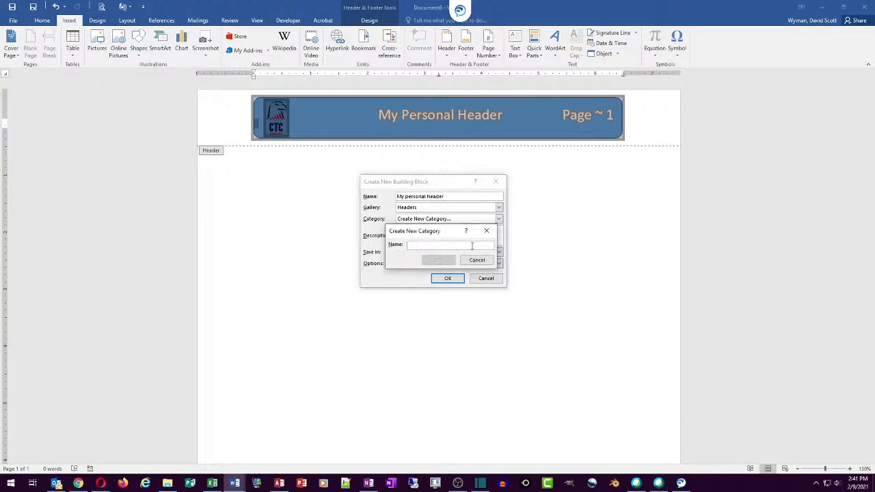
pyautogui.write('J')
pyautogui.write('My')
pyautogui.write(' Headers')
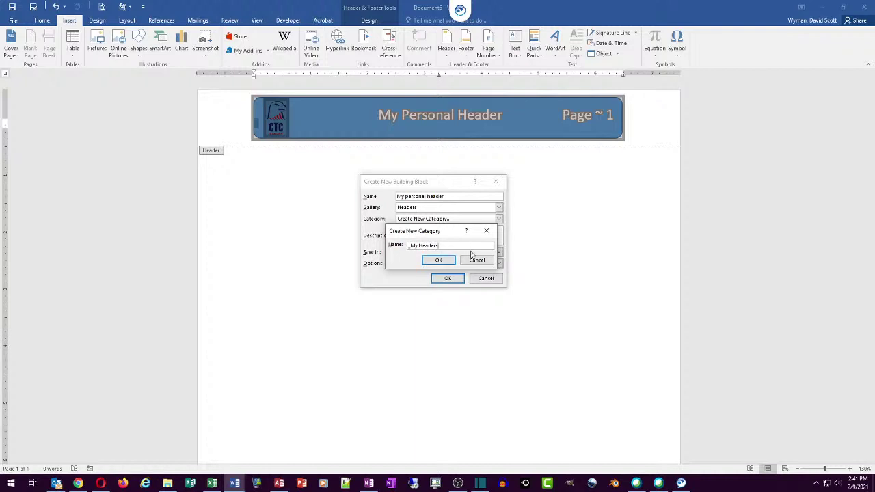
pyautogui.click(441, 260)
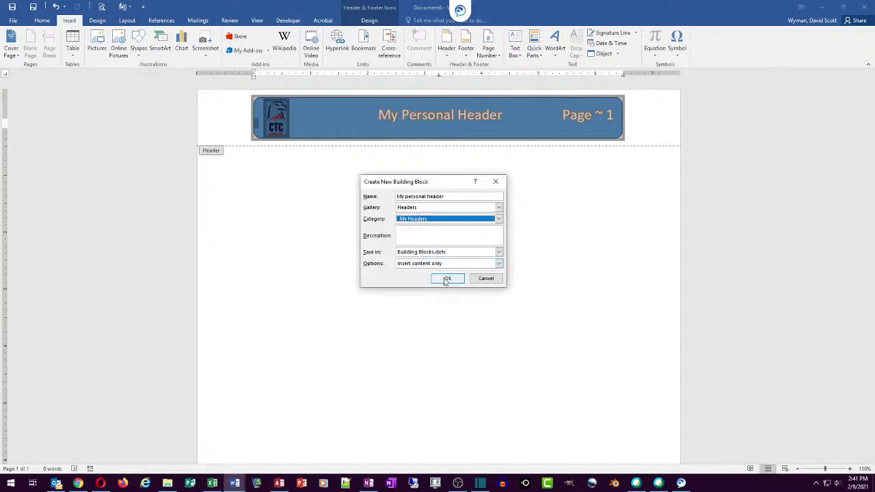
pyautogui.click(446, 280)
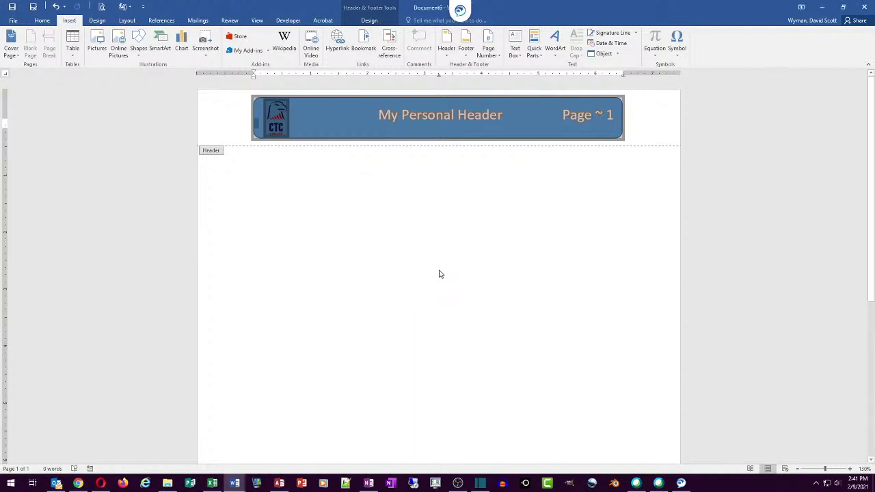
# Step: Create a new blank document and insert the saved "My personal header" from the header gallery
pyautogui.hotkey('ctrl', 'n')
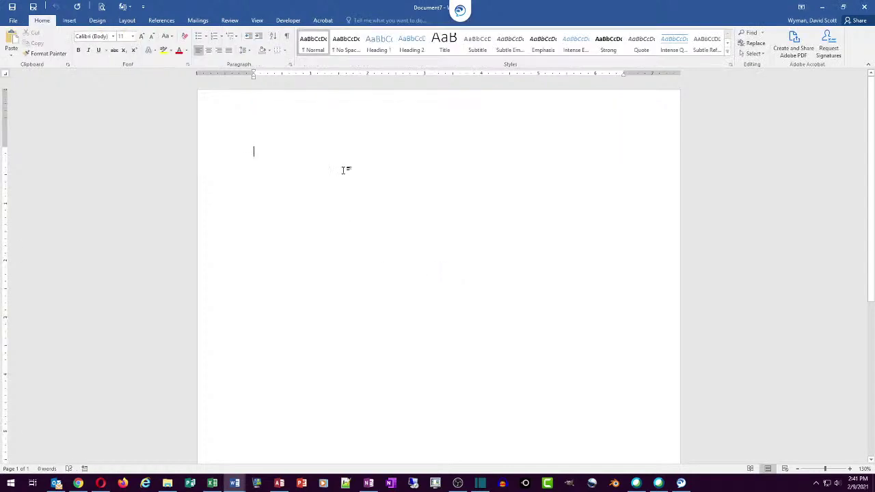
pyautogui.click(69, 20)
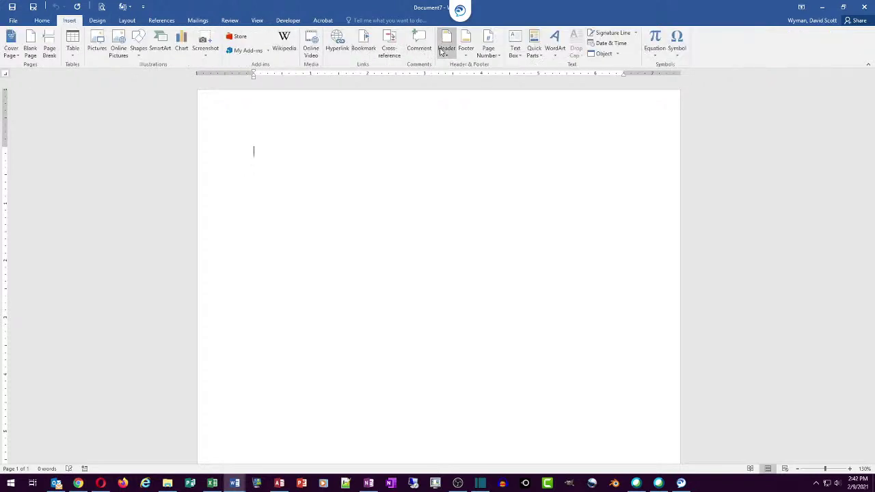
pyautogui.click(446, 45)
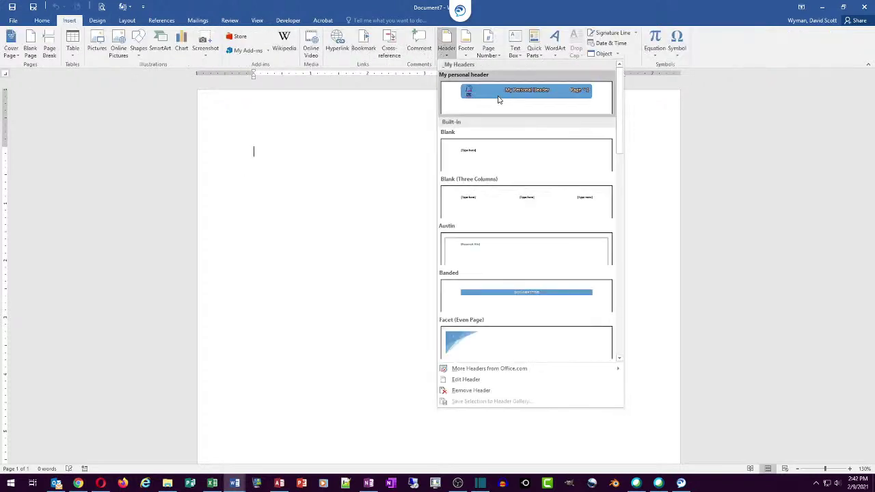
pyautogui.click(498, 101)
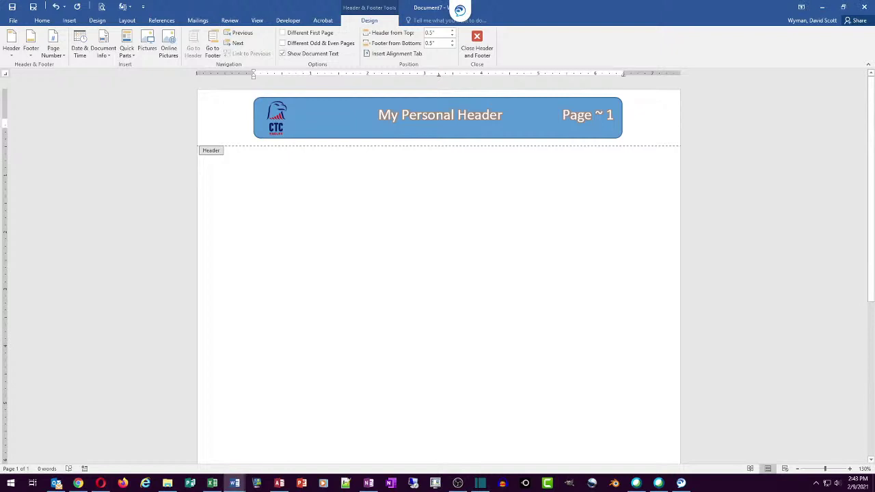
pyautogui.click(100, 483)
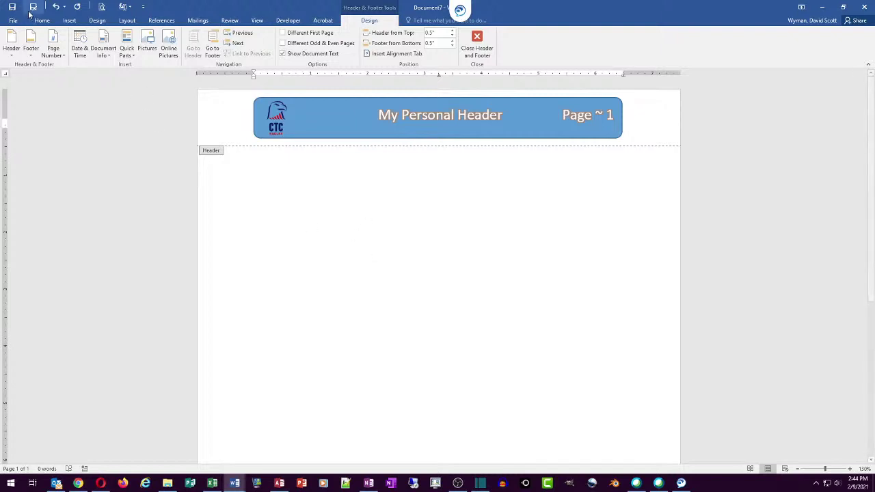
pyautogui.click(98, 21)
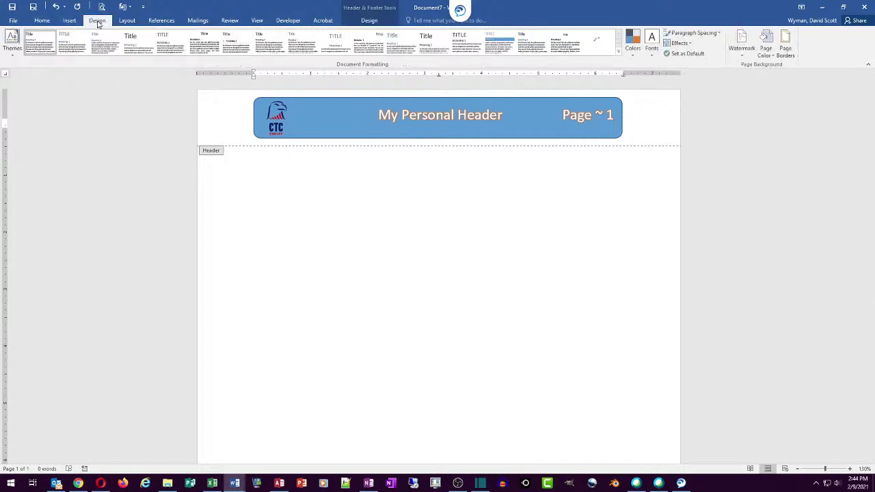
pyautogui.click(740, 46)
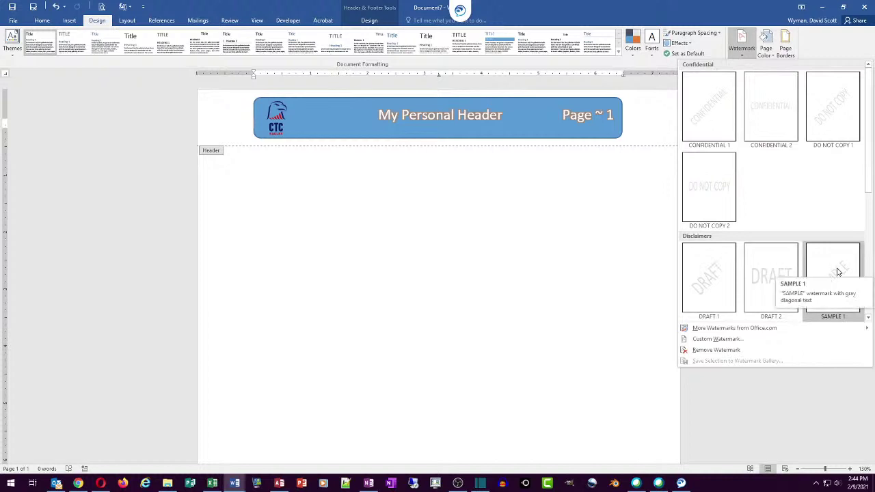
pyautogui.click(414, 189)
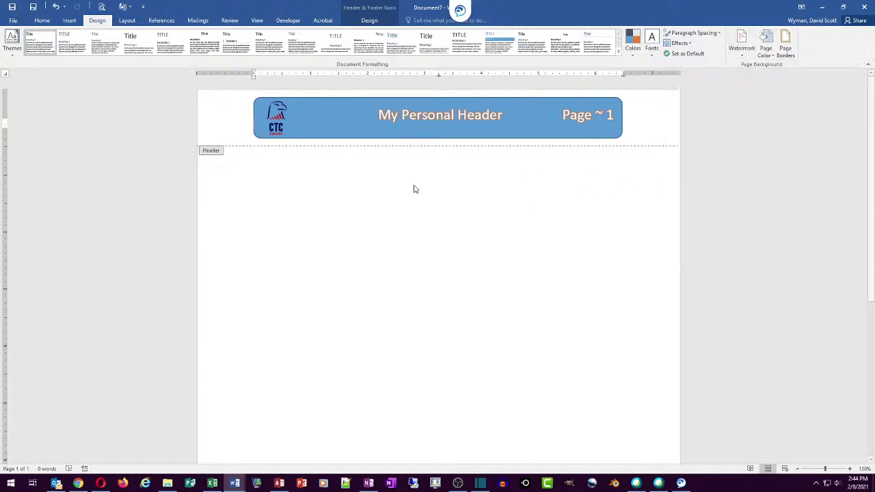
# Step: Leave the header and fill the document body with sample text using =lorem(50)
pyautogui.doubleClick(406, 202)
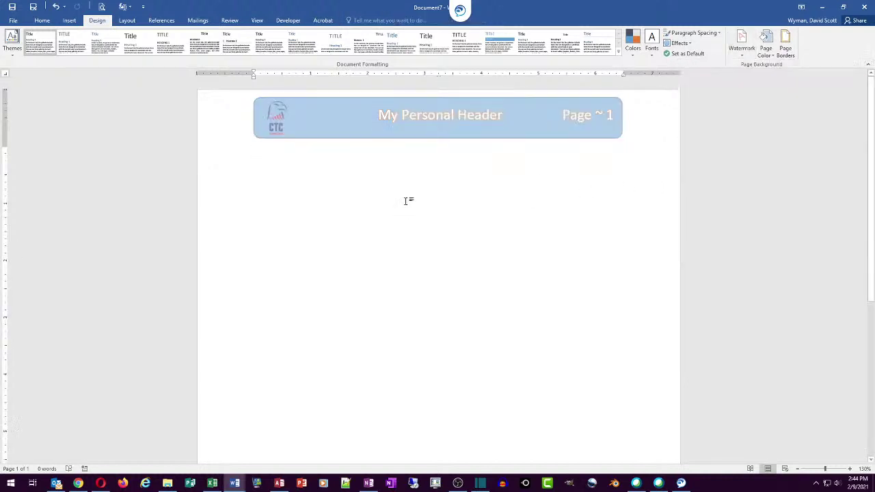
pyautogui.write('=')
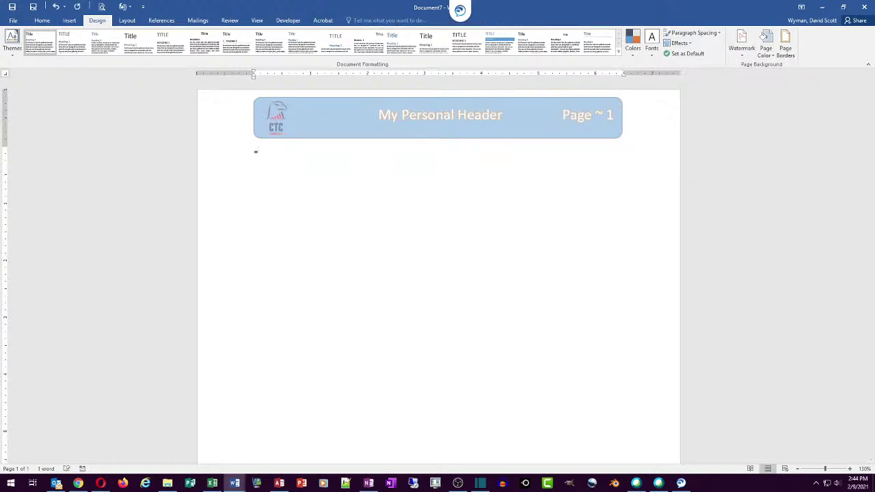
pyautogui.write('lorem(50)')
pyautogui.press('Return')
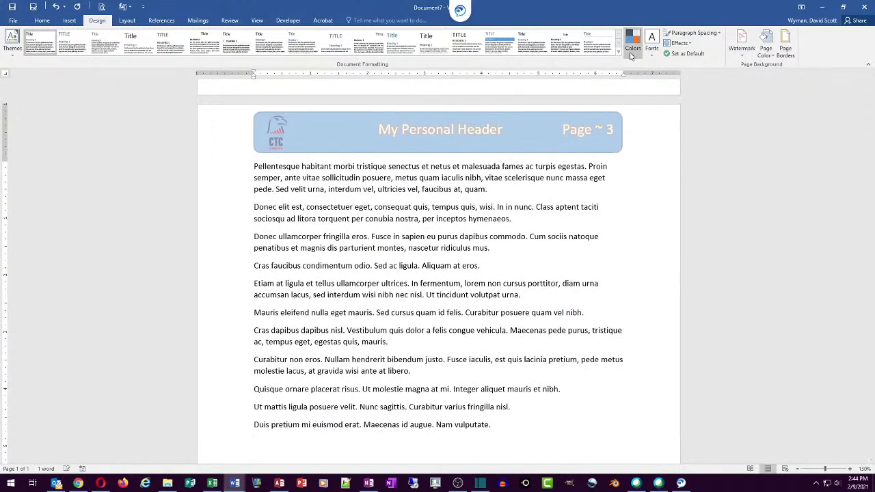
# Step: Apply the built-in DRAFT 2 watermark to the document and check it across the pages
pyautogui.click(742, 45)
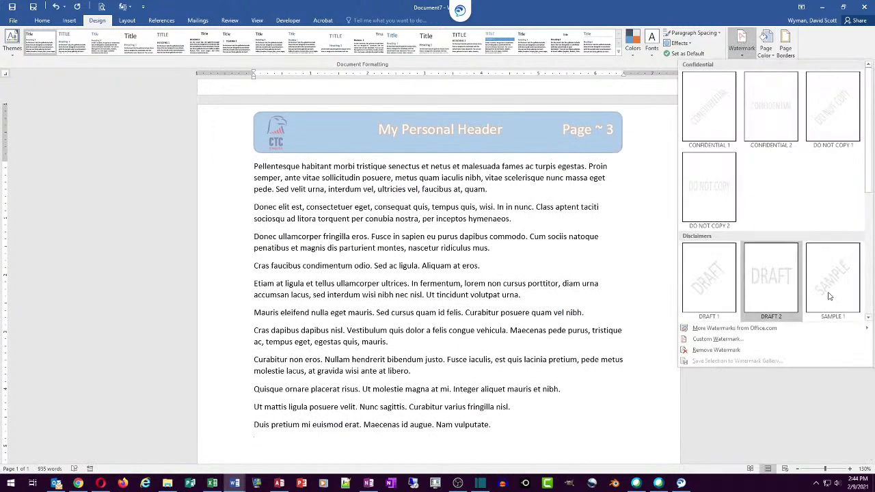
pyautogui.click(766, 281)
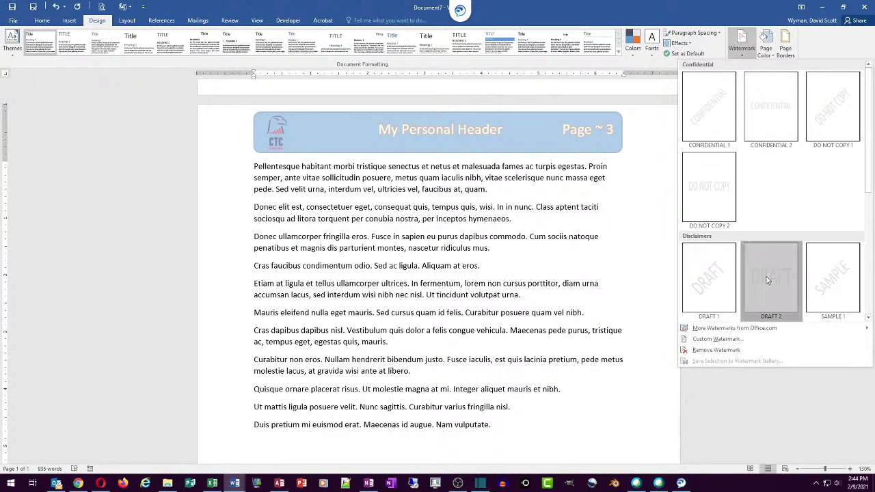
pyautogui.scroll(-2, 519, 276)
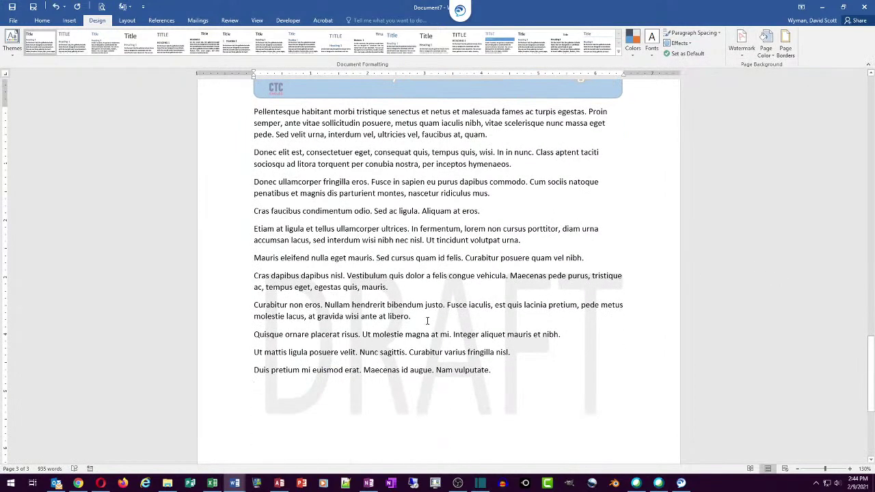
pyautogui.scroll(20, 427, 320)
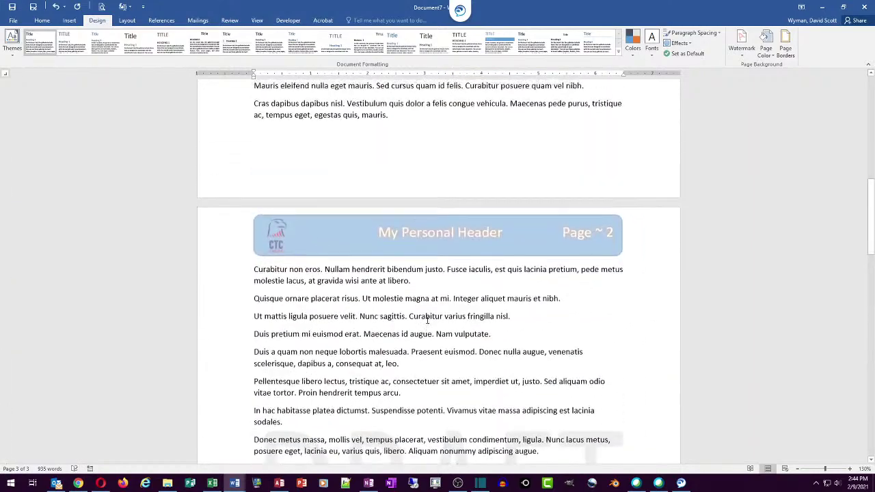
# Step: Open the header area on page 1, move the DRAFT watermark lower on the page, and return to the document body
pyautogui.scroll(6, 427, 320)
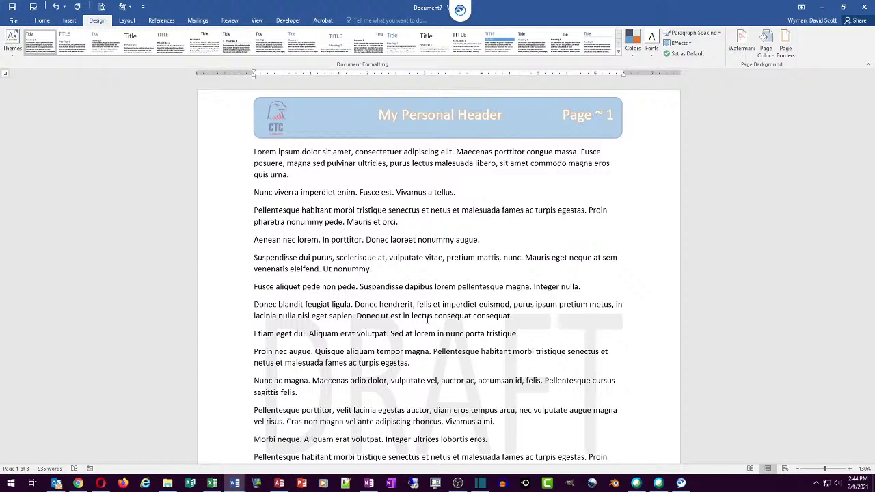
pyautogui.click(570, 316)
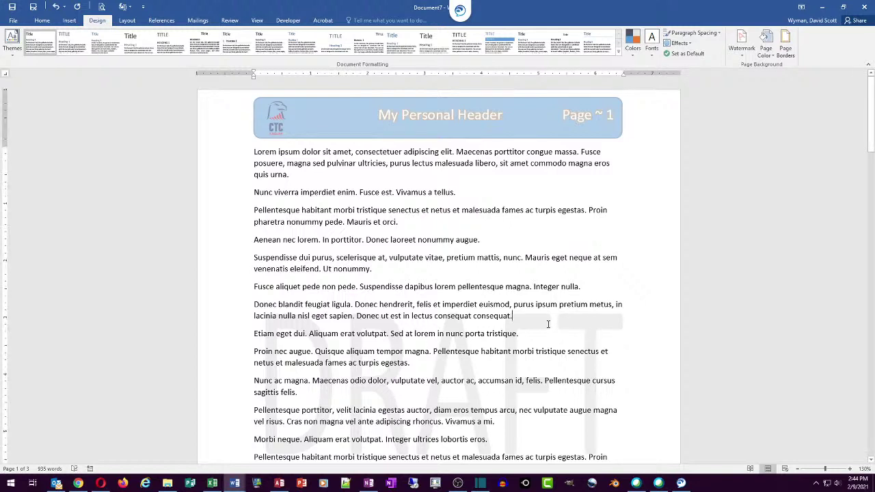
pyautogui.click(441, 365)
pyautogui.doubleClick(640, 112)
pyautogui.click(591, 331)
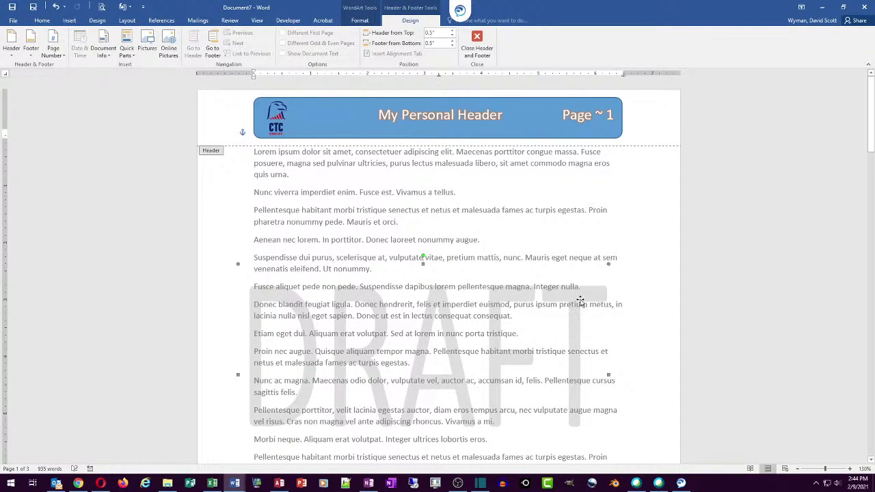
pyautogui.moveTo(580, 303); pyautogui.dragTo(572, 356)
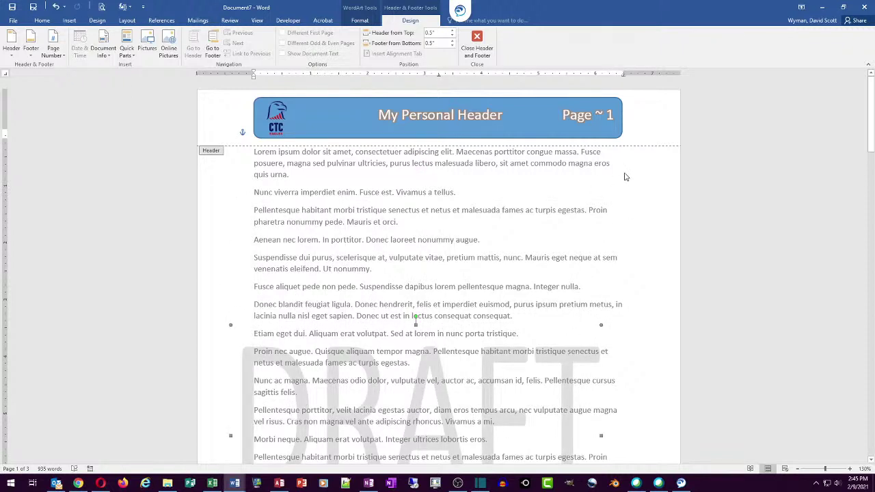
pyautogui.doubleClick(633, 199)
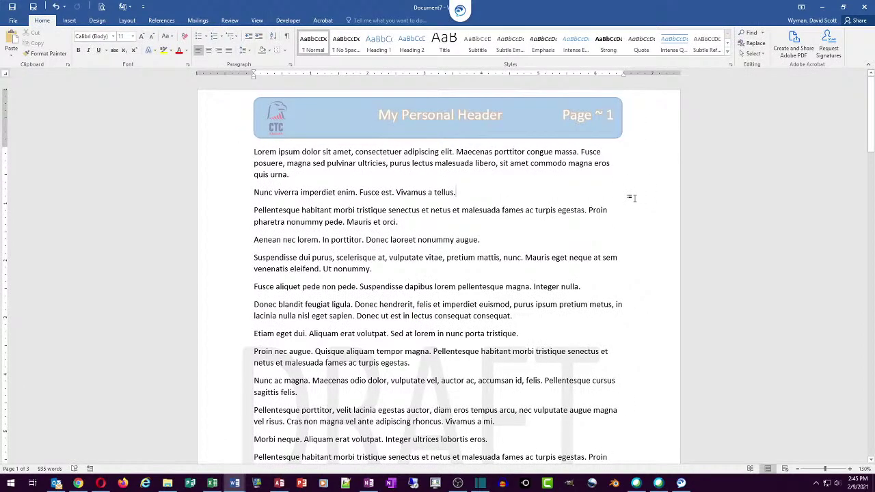
# Step: Undo the watermark, sample text and header insertion until the document is blank again
pyautogui.hotkey('ctrl', 'z')
pyautogui.hotkey('ctrl', 'z')
pyautogui.hotkey('ctrl', 'z')
pyautogui.hotkey('ctrl', 'z')
pyautogui.hotkey('ctrl', 'z')
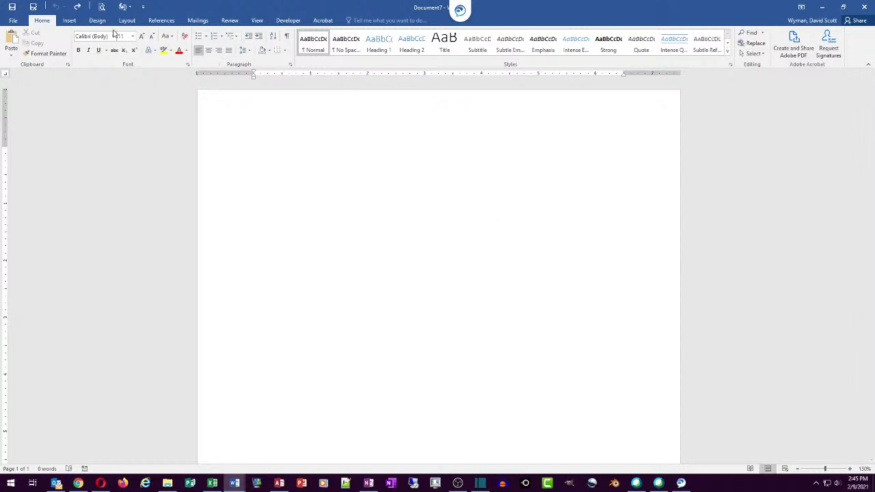
# Step: Insert WordArt in the light grey embossed style with "Sample" on the first line and "Do Not Print" on the second
pyautogui.click(69, 21)
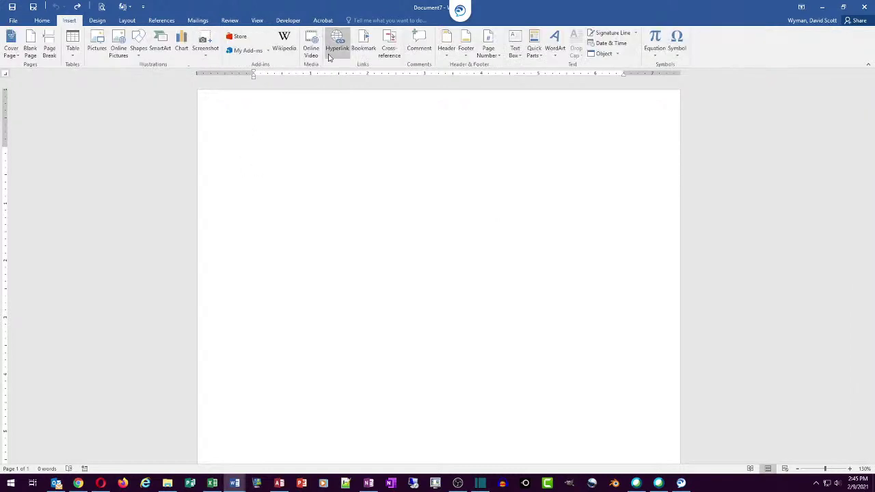
pyautogui.click(556, 46)
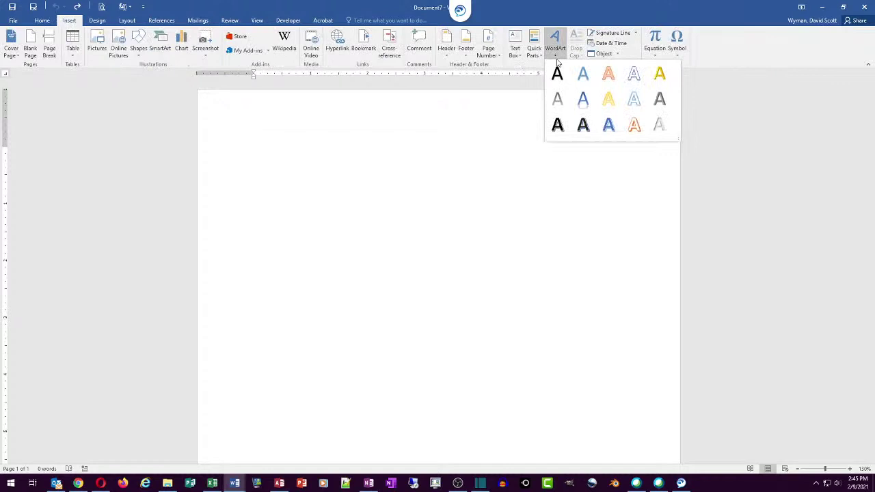
pyautogui.click(660, 127)
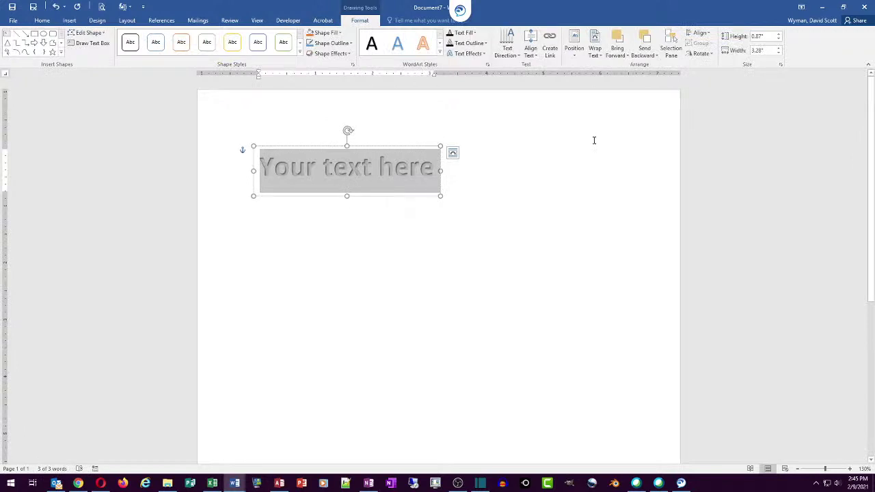
pyautogui.write('Sample')
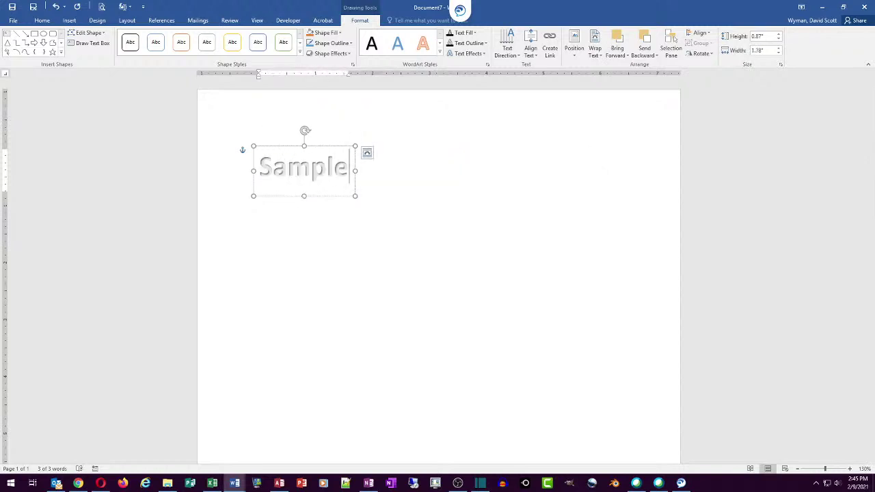
pyautogui.press('Return')
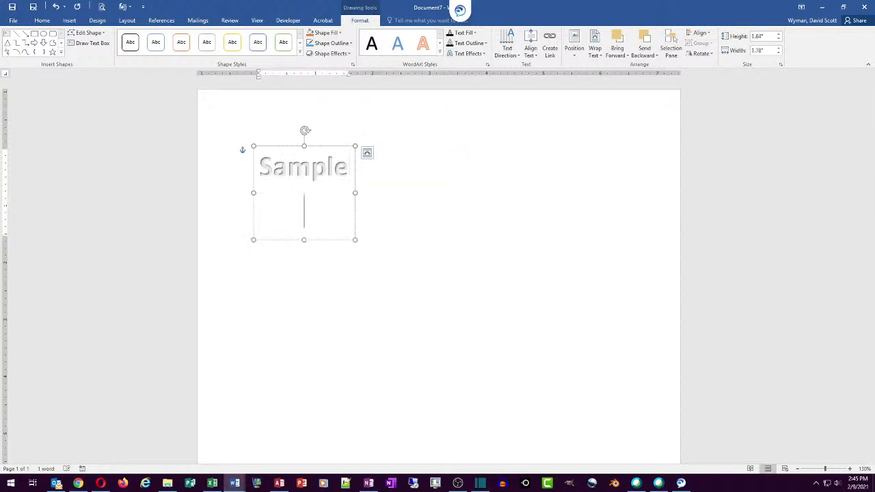
pyautogui.write('Do not')
pyautogui.press('BackSpace')
pyautogui.press('BackSpace')
pyautogui.press('BackSpace')
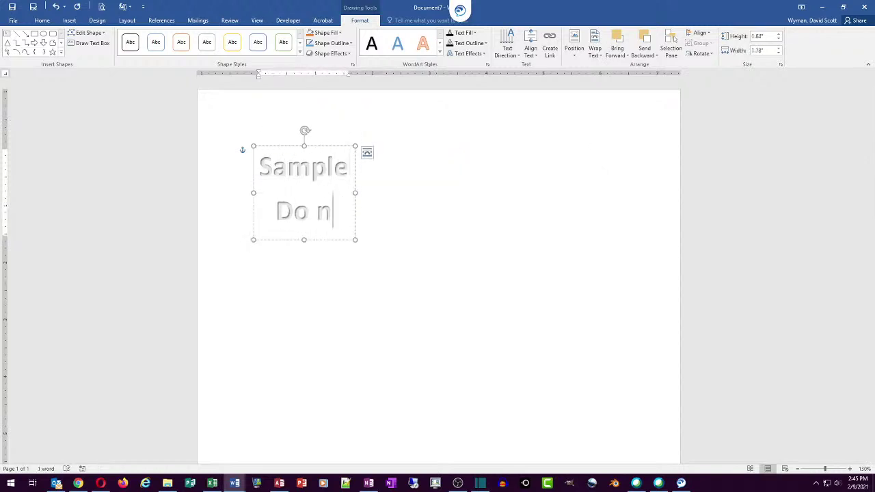
pyautogui.write('Not Print')
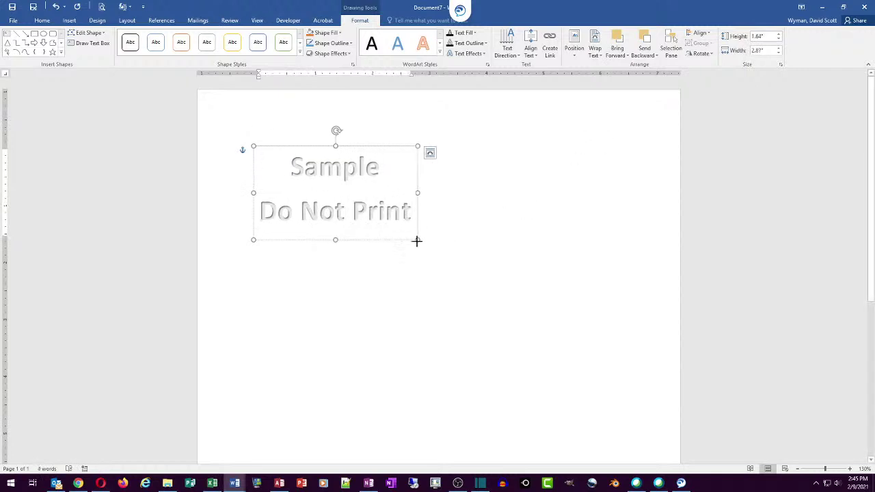
# Step: Enlarge the WordArt box to about 6.58" wide by 3.78" high and increase its font size until the text nearly fills the width
pyautogui.moveTo(417, 240); pyautogui.dragTo(628, 362)
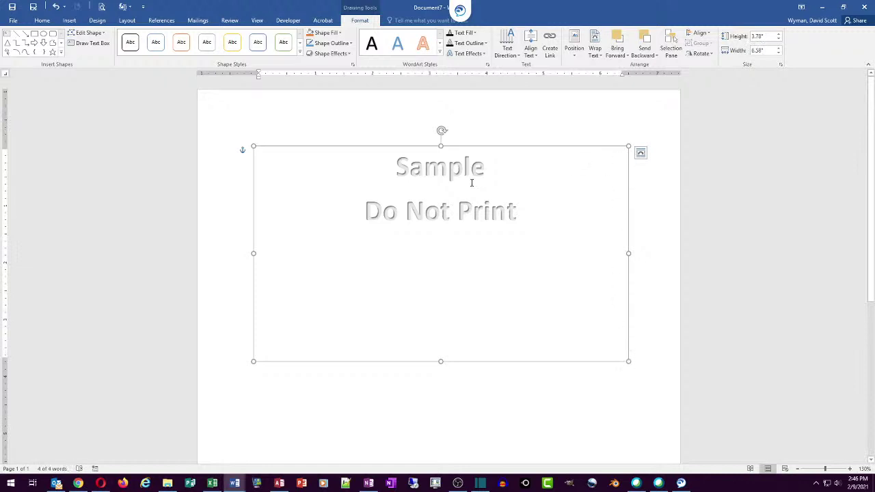
pyautogui.hotkey('ctrl', 'a')
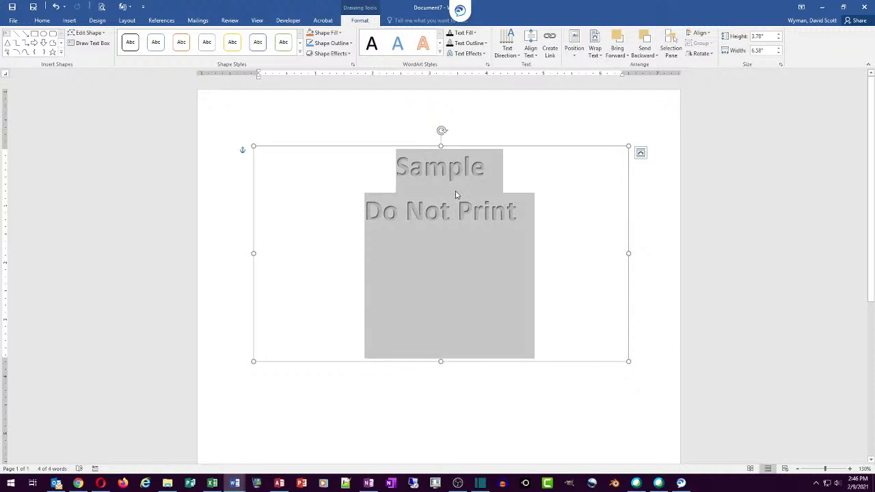
pyautogui.hotkey('ctrl', ']')
pyautogui.hotkey('ctrl', ']')
pyautogui.hotkey('ctrl', ']')
pyautogui.hotkey('ctrl', ']')
pyautogui.hotkey('ctrl', ']')
pyautogui.hotkey('ctrl', ']')
pyautogui.hotkey('ctrl', ']')
pyautogui.hotkey('ctrl', ']')
pyautogui.hotkey('ctrl', ']')
pyautogui.hotkey('ctrl', ']')
pyautogui.hotkey('ctrl', ']')
pyautogui.hotkey('ctrl', ']')
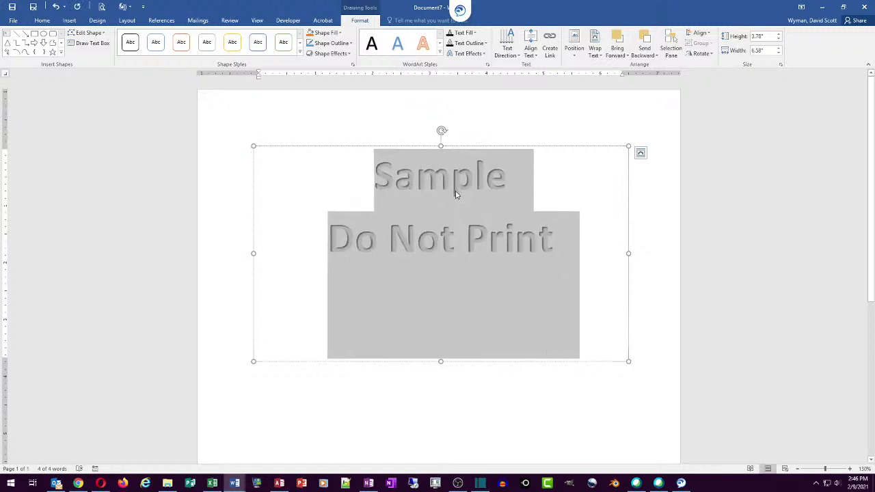
pyautogui.hotkey('ctrl', ']')
pyautogui.hotkey('ctrl', ']')
pyautogui.hotkey('ctrl', ']')
pyautogui.hotkey('ctrl', ']')
pyautogui.hotkey('ctrl', ']')
pyautogui.hotkey('ctrl', ']')
pyautogui.hotkey('ctrl', ']')
pyautogui.hotkey('ctrl', ']')
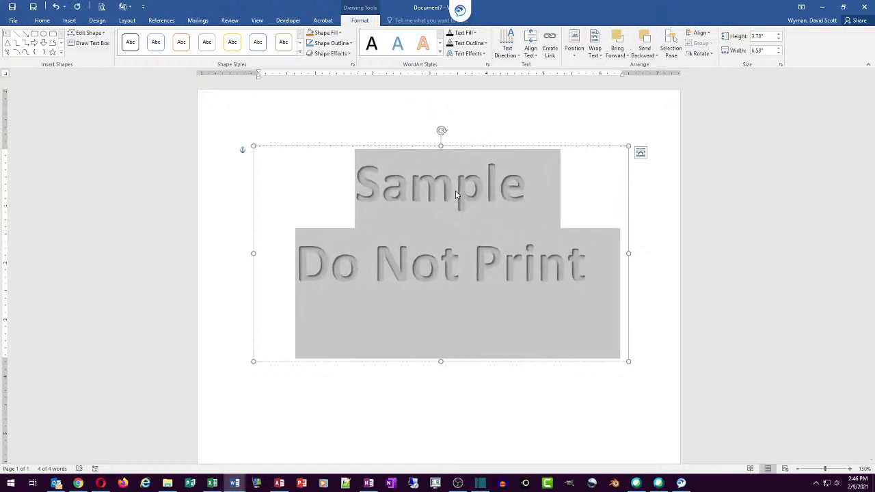
pyautogui.hotkey('ctrl', ']')
pyautogui.hotkey('ctrl', ']')
pyautogui.hotkey('ctrl', ']')
pyautogui.hotkey('ctrl', ']')
pyautogui.hotkey('ctrl', ']')
pyautogui.hotkey('ctrl', ']')
pyautogui.hotkey('ctrl', ']')
pyautogui.hotkey('ctrl', ']')
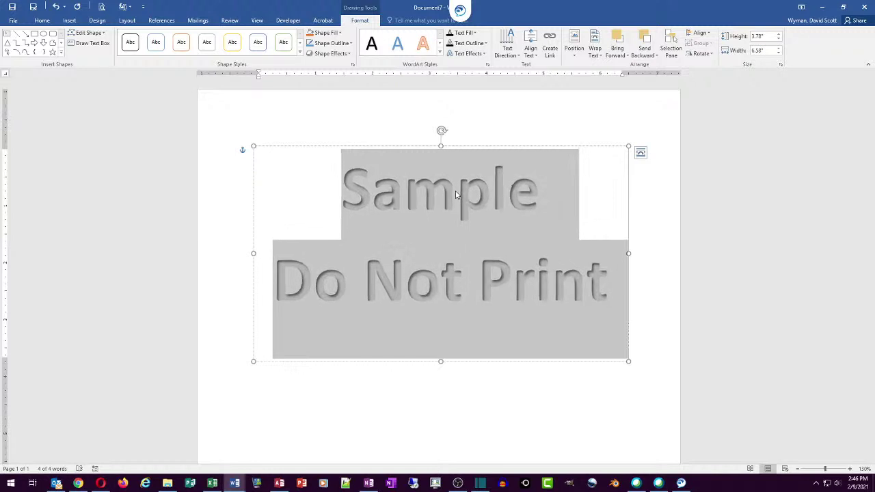
pyautogui.hotkey('ctrl', ']')
pyautogui.hotkey('ctrl', ']')
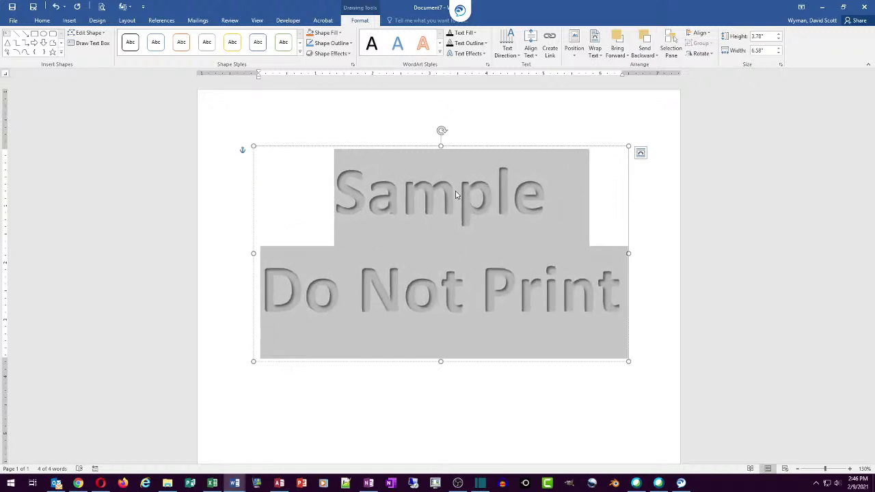
pyautogui.hotkey('ctrl', '[')
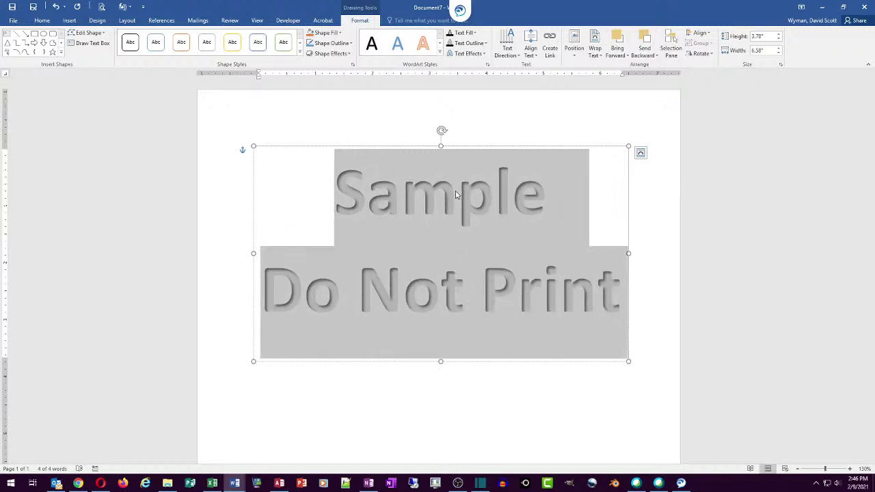
# Step: Set the WordArt's text wrapping to Behind Text and rotate it counter-clockwise so the text runs diagonally upward
pyautogui.click(640, 155)
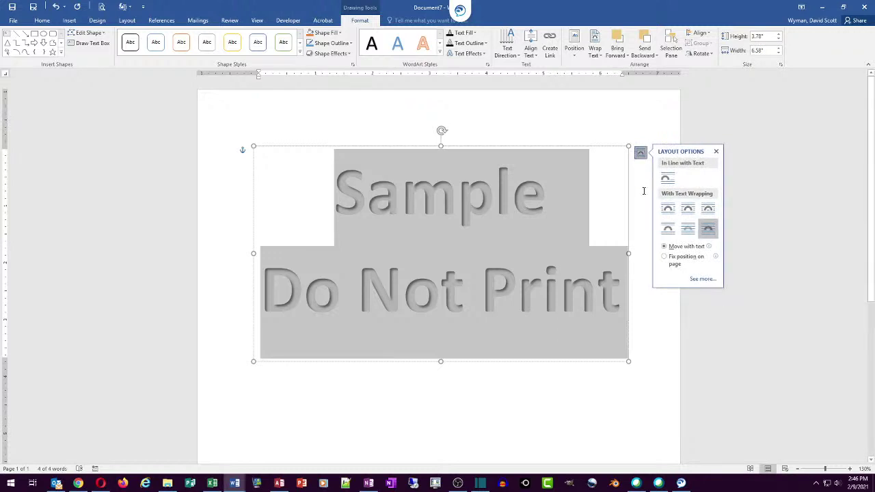
pyautogui.click(688, 233)
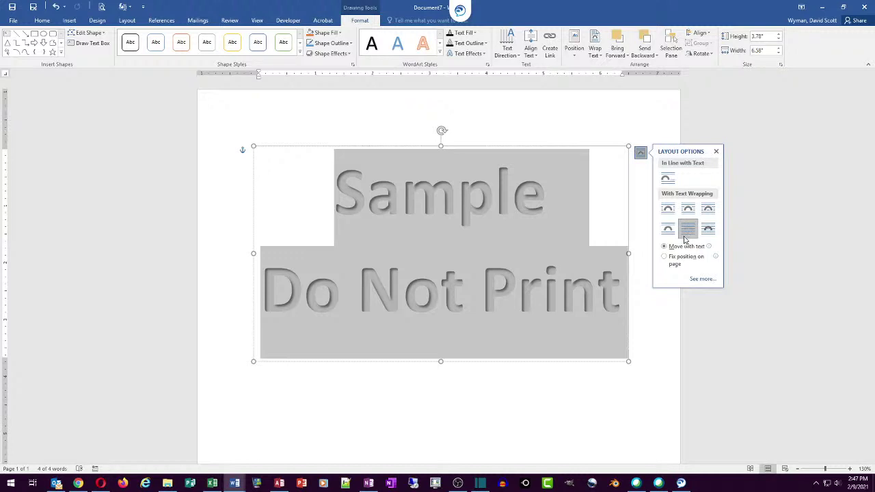
pyautogui.click(716, 152)
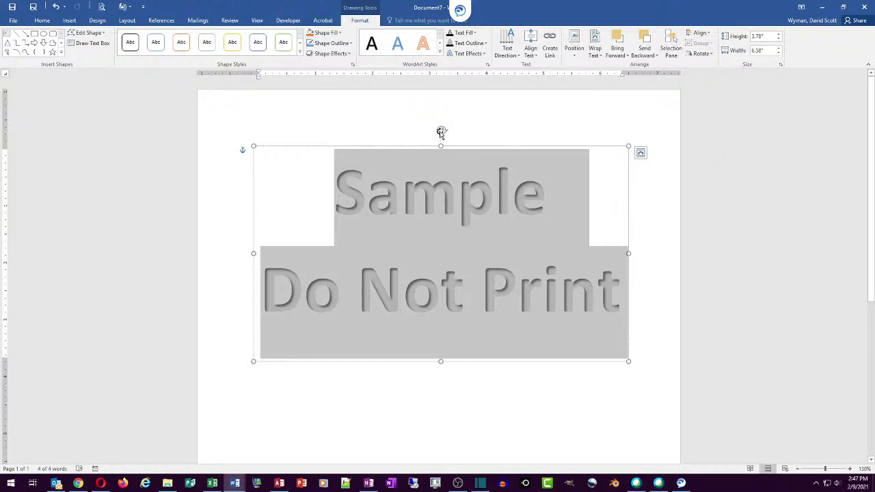
pyautogui.moveTo(441, 131); pyautogui.dragTo(354, 156)
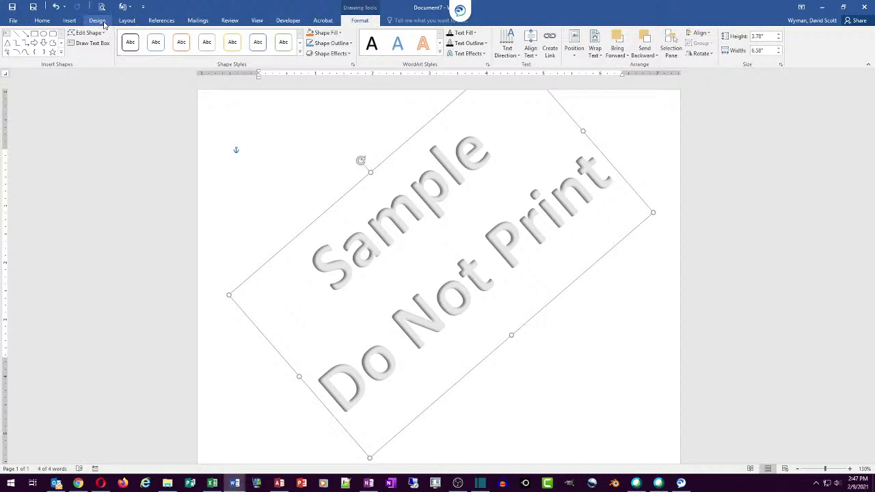
# Step: Position the WordArt in the middle centre of the page and check its placement on the whole page
pyautogui.click(123, 23)
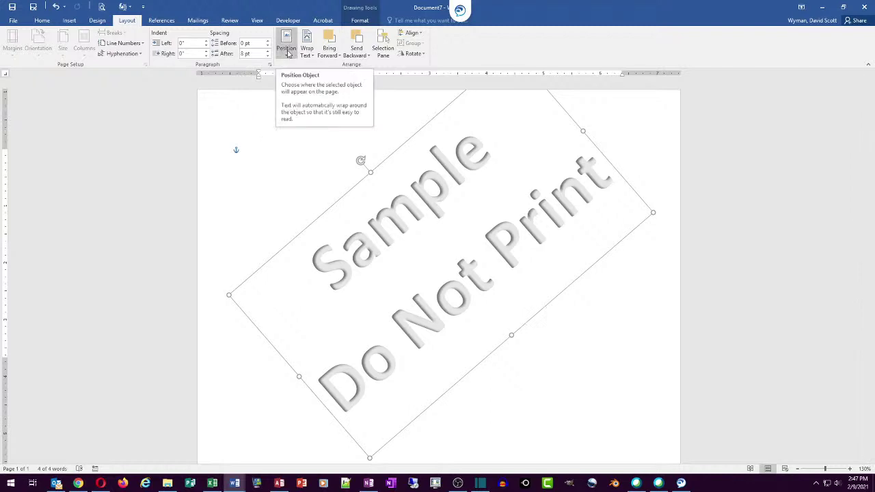
pyautogui.click(291, 52)
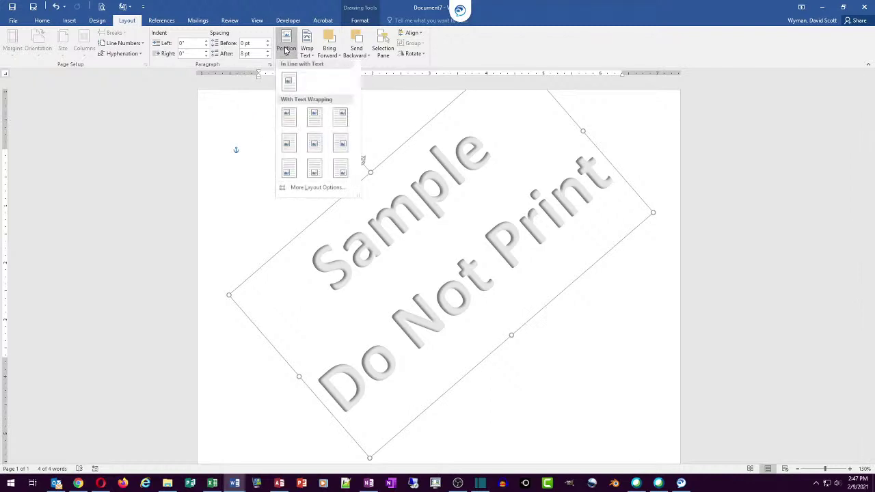
pyautogui.click(314, 149)
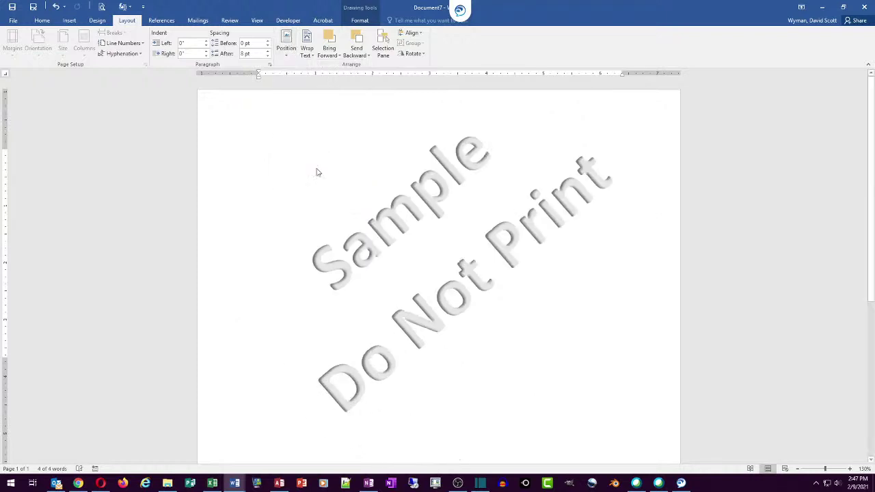
pyautogui.scroll(-3, 328, 191)
pyautogui.scroll(-3, 328, 192)
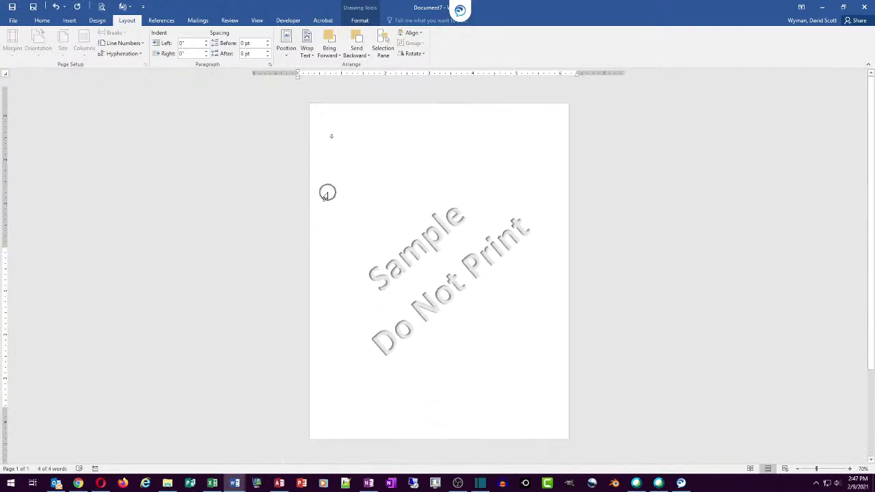
pyautogui.click(356, 234)
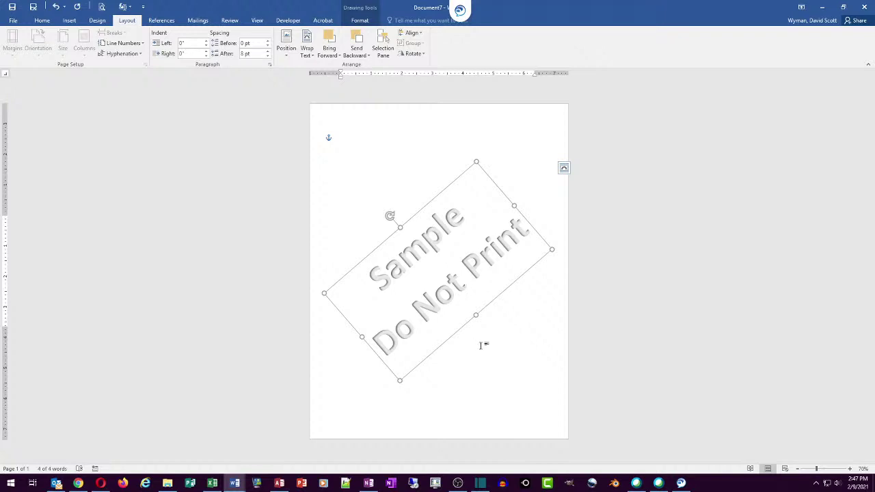
pyautogui.click(502, 353)
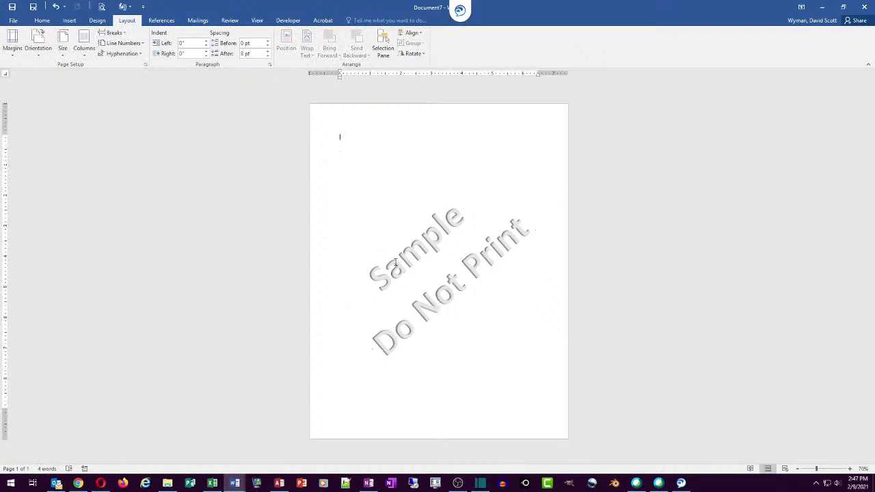
# Step: Start saving the Sample Do Not Print WordArt to the watermark gallery, naming the building block Sample1
pyautogui.click(391, 240)
pyautogui.click(390, 215)
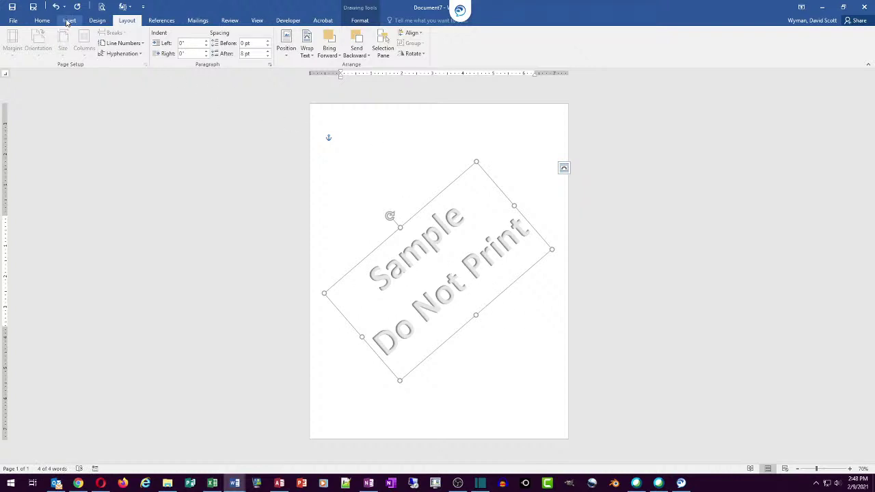
pyautogui.click(95, 22)
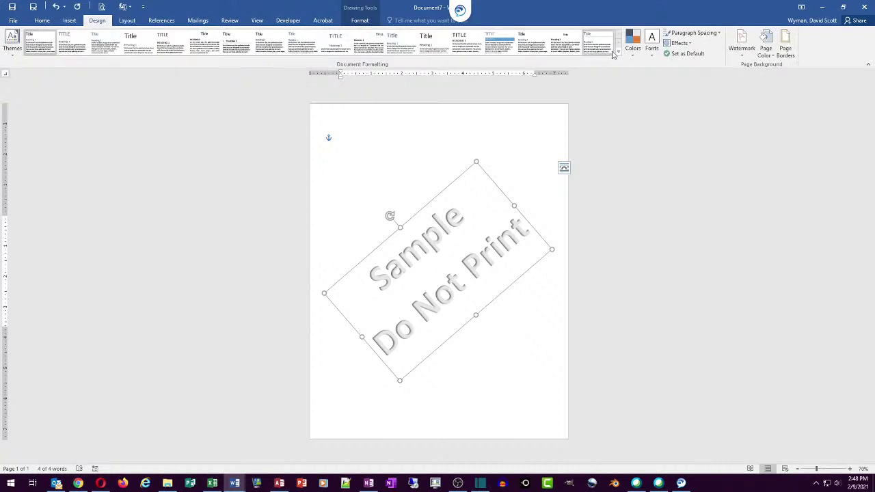
pyautogui.click(745, 52)
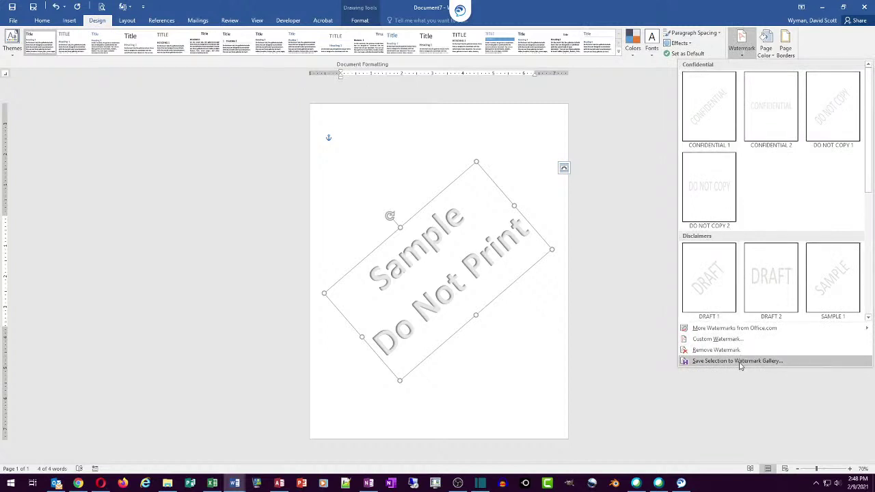
pyautogui.click(793, 365)
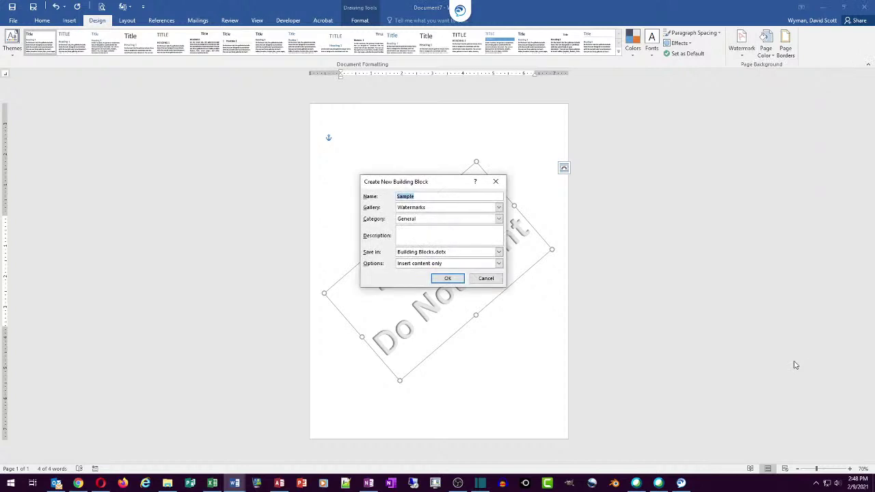
pyautogui.write('Sa')
# Step: Create a new category named "_My Watermarks" for the building block and save it
pyautogui.click(499, 219)
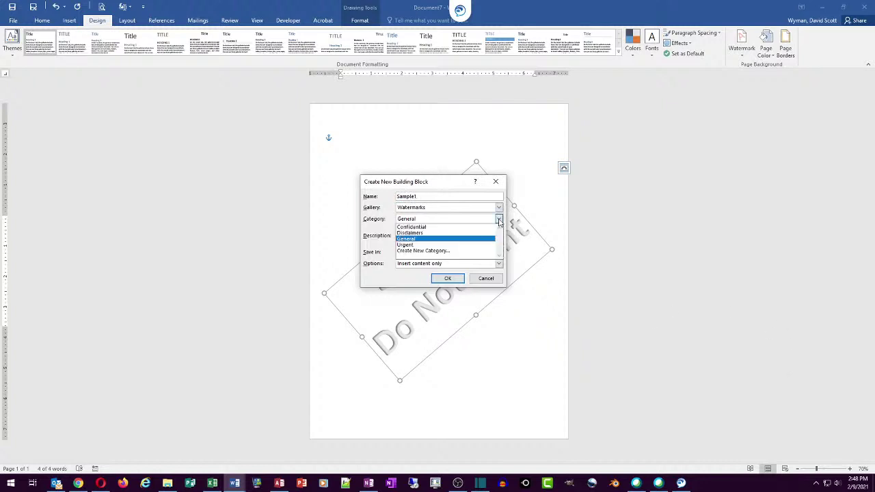
pyautogui.click(452, 251)
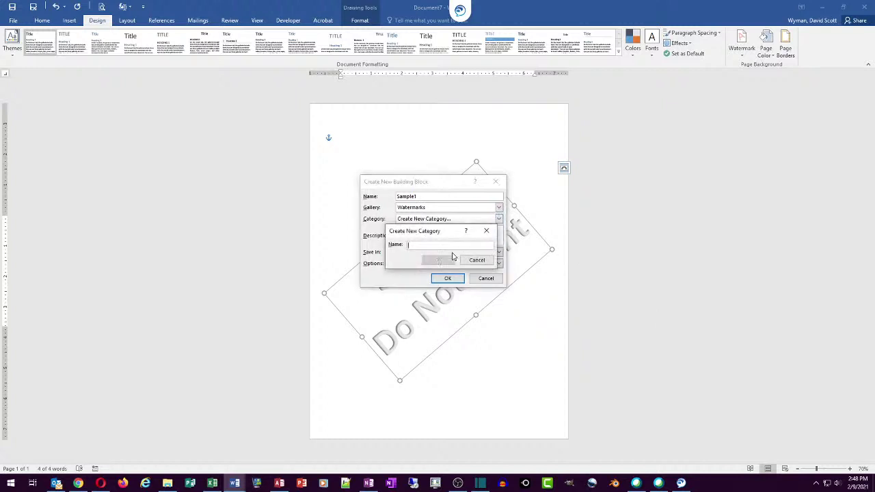
pyautogui.write('J')
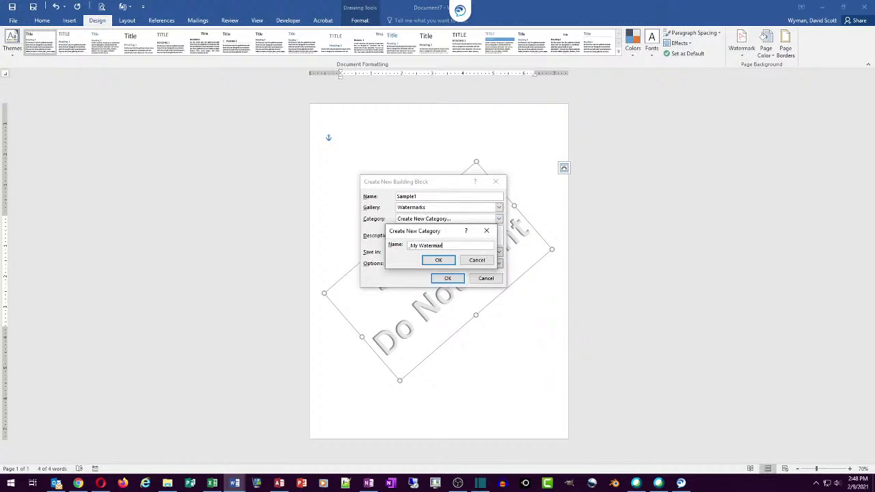
pyautogui.write('y Watermarks')
pyautogui.click(439, 260)
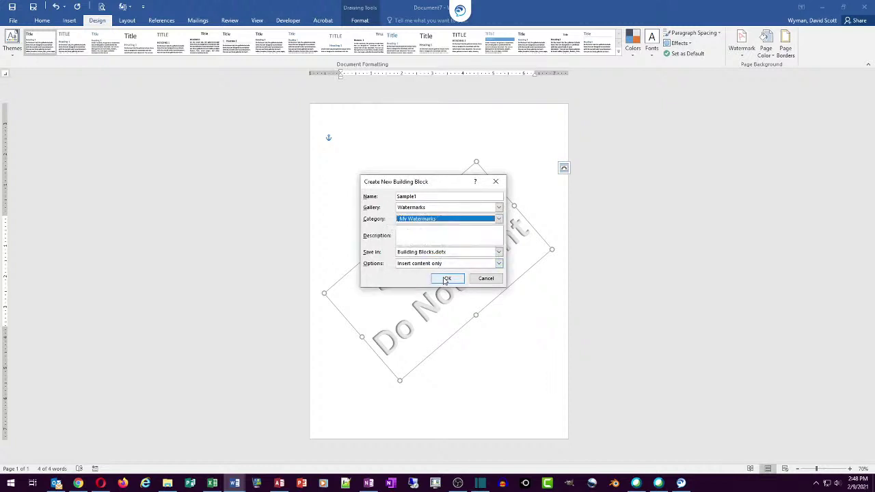
pyautogui.click(444, 278)
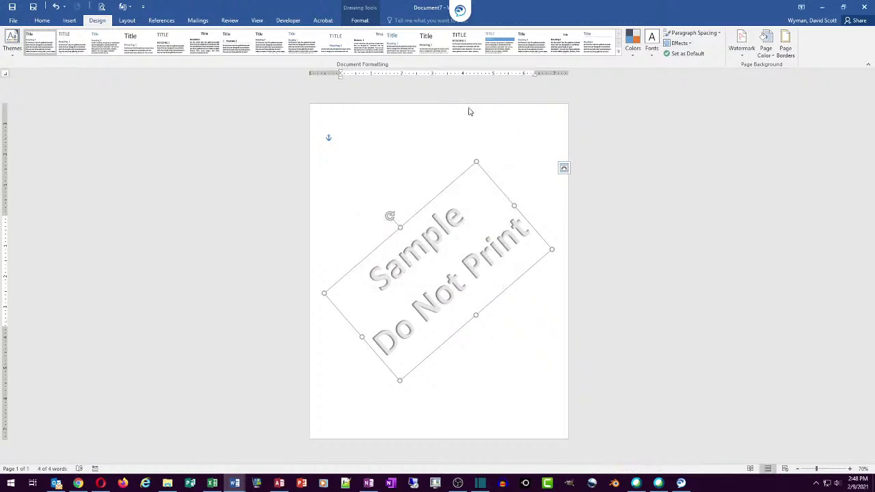
# Step: Delete the WordArt from the page and fill the document with several pages of random sample text
pyautogui.press('Delete')
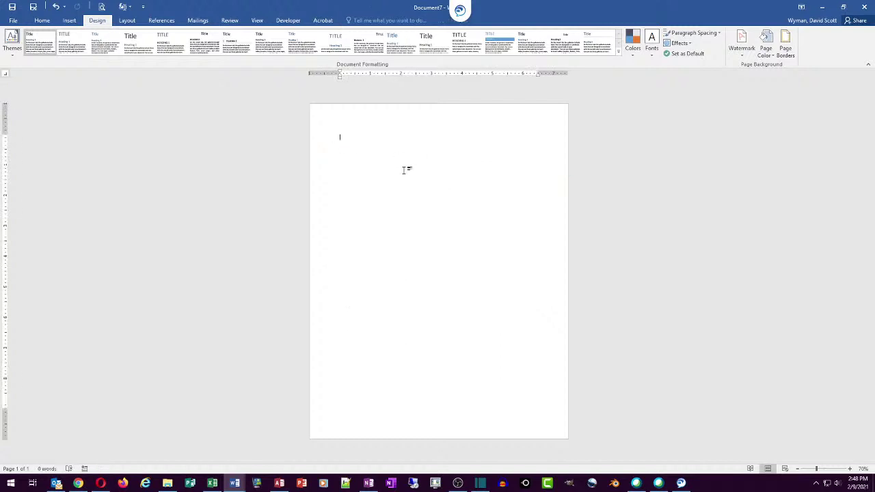
pyautogui.hotkey('ctrl', 'z')
pyautogui.press('Return')
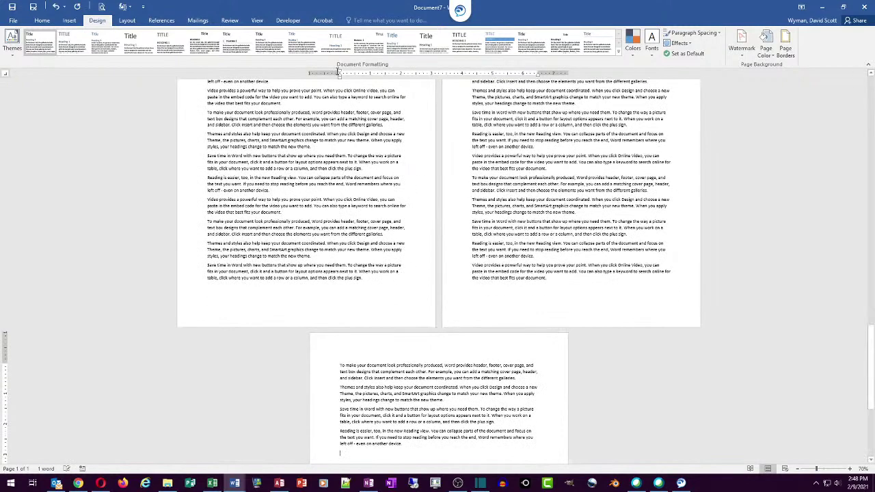
# Step: Apply the Sample1 watermark from the _My Watermarks category and check it across the document's pages
pyautogui.click(737, 43)
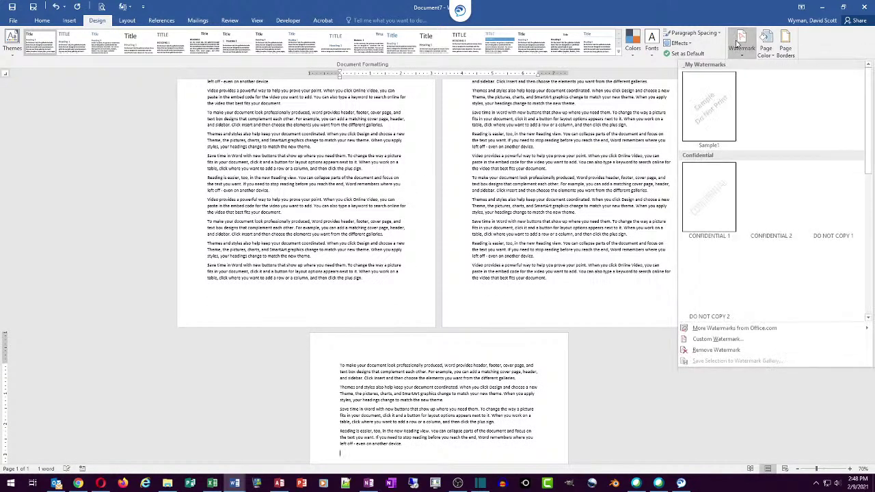
pyautogui.click(715, 104)
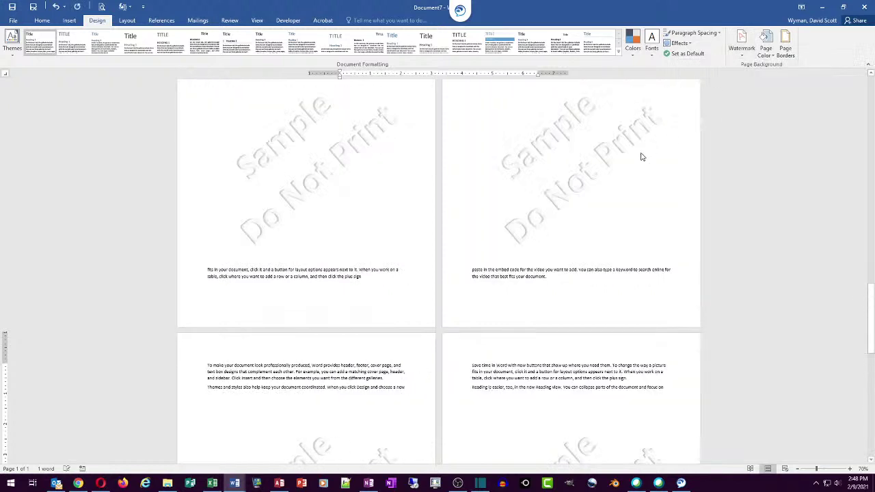
pyautogui.scroll(5, 545, 213)
pyautogui.scroll(10, 545, 213)
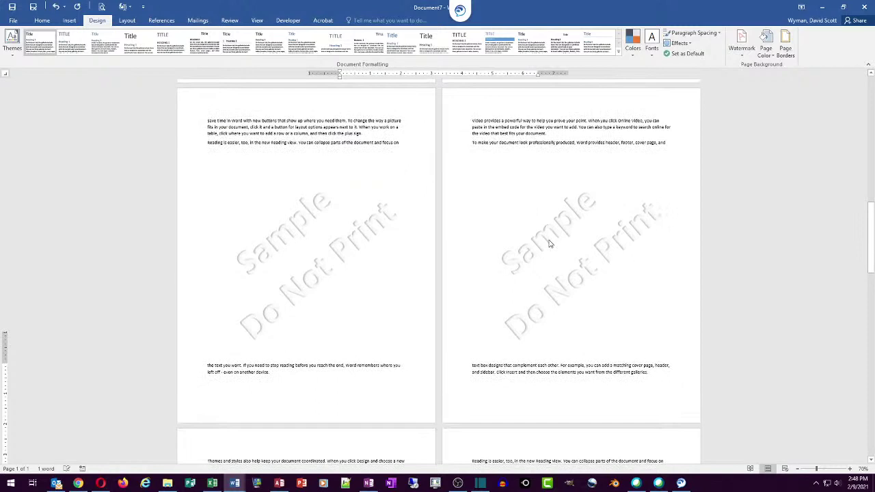
# Step: Open the page header for editing and set the watermark WordArt's text wrapping to Behind Text
pyautogui.doubleClick(549, 244)
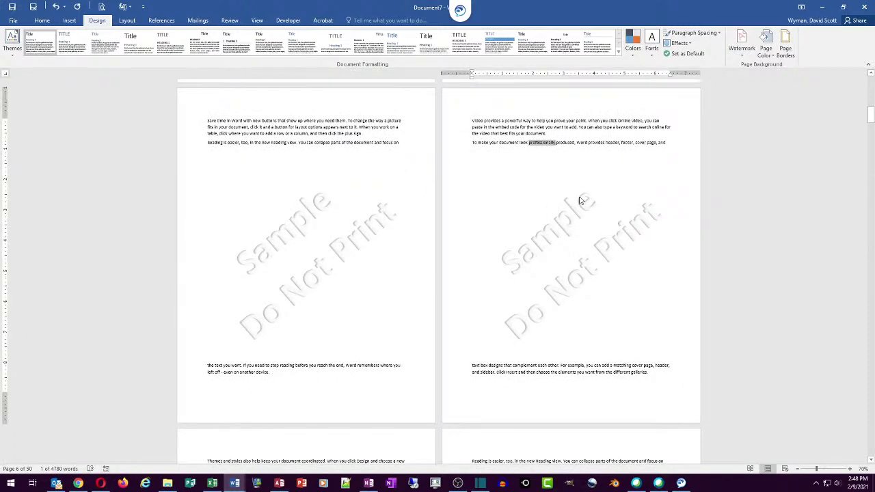
pyautogui.scroll(2, 578, 198)
pyautogui.click(573, 170)
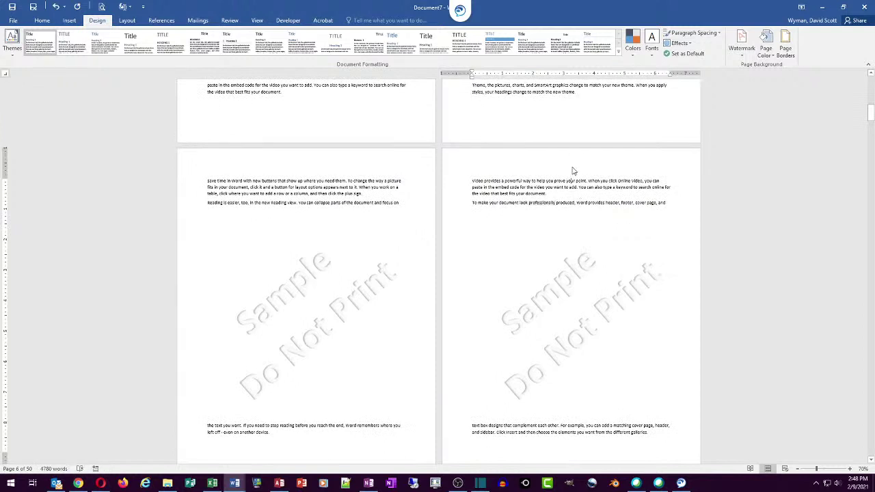
pyautogui.doubleClick(572, 170)
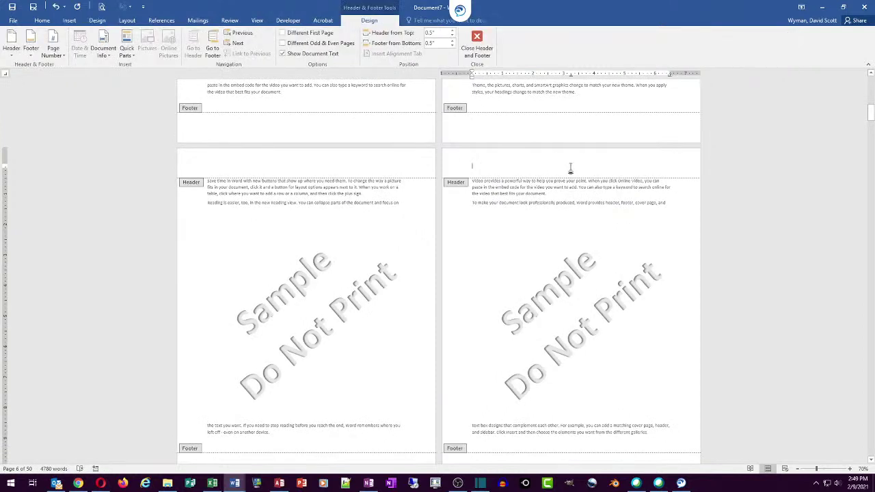
pyautogui.click(554, 280)
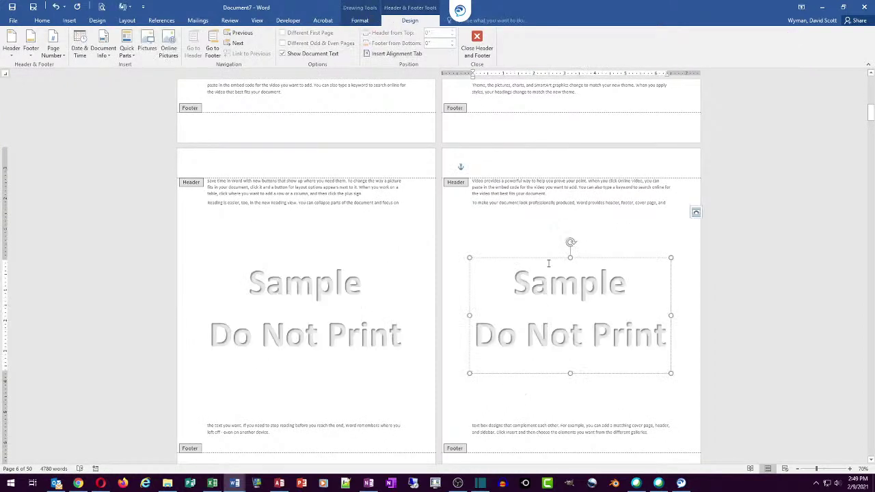
pyautogui.moveTo(571, 242); pyautogui.dragTo(521, 258)
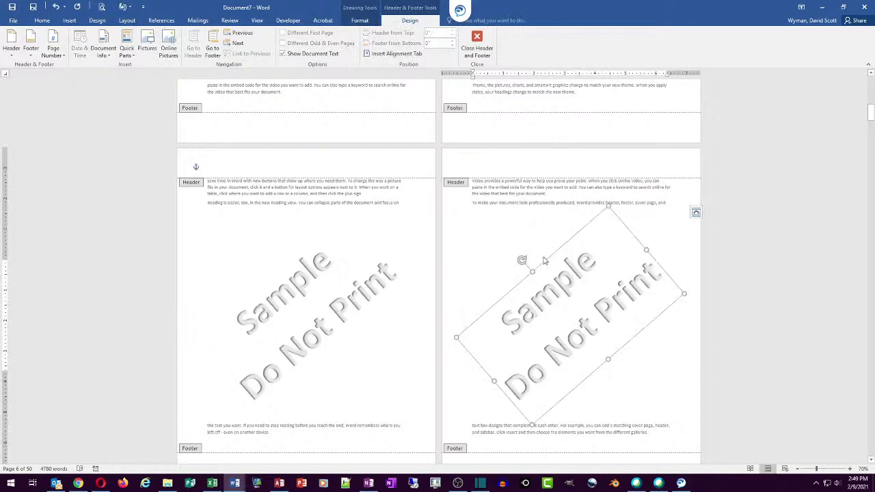
pyautogui.click(695, 213)
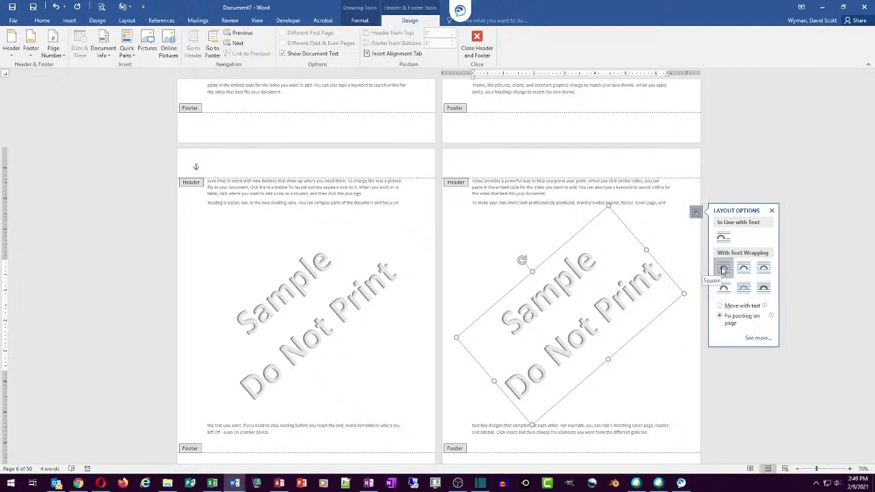
pyautogui.click(744, 292)
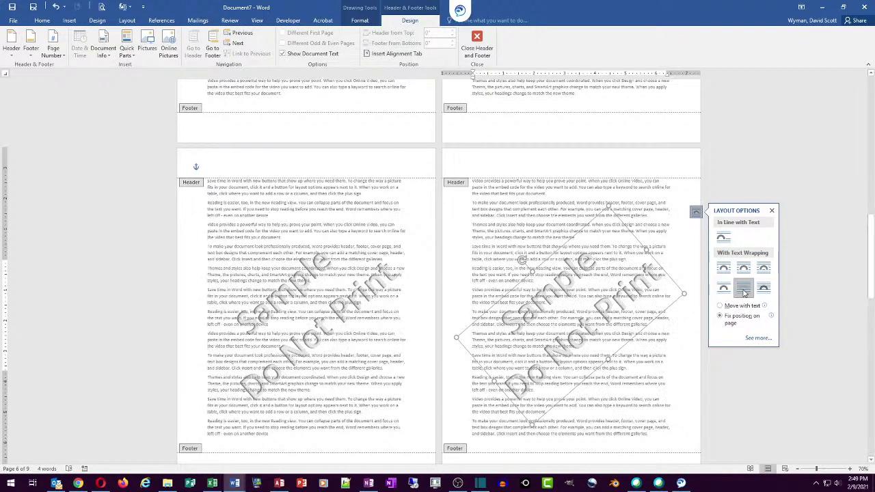
# Step: Save the selected watermark to the gallery as Sample1 in the _My Watermarks category, replacing the existing entry
pyautogui.click(97, 22)
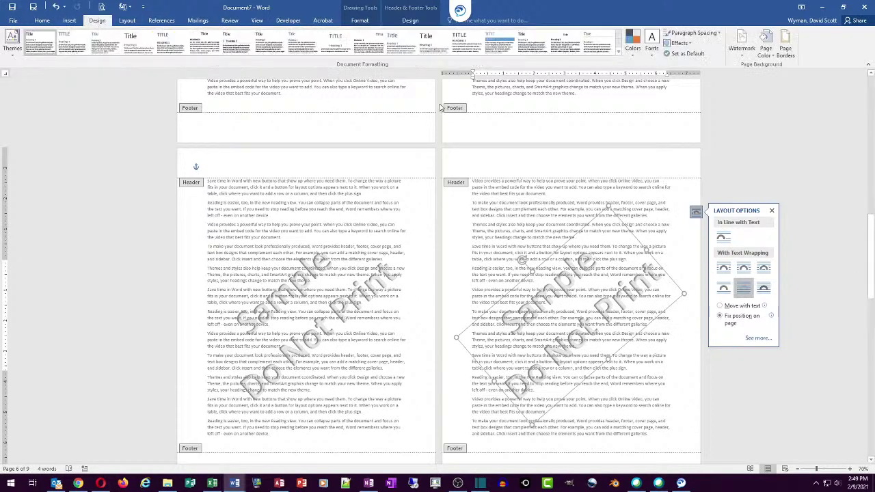
pyautogui.click(740, 48)
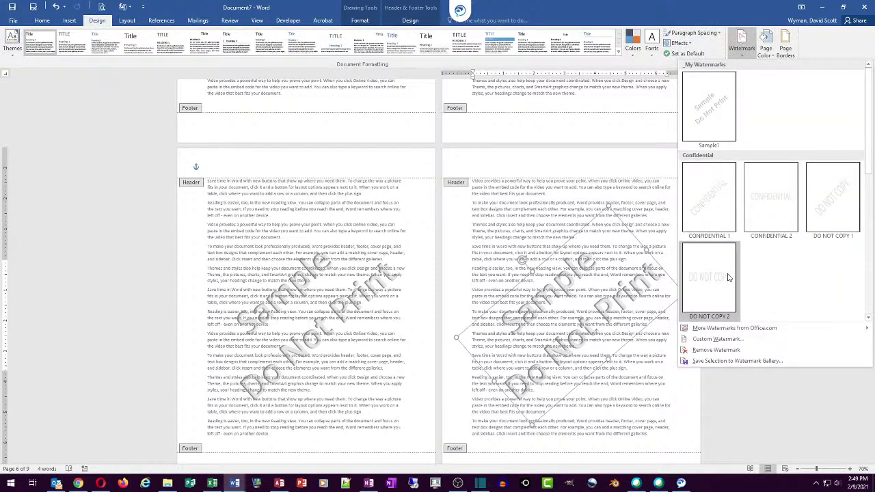
pyautogui.click(722, 361)
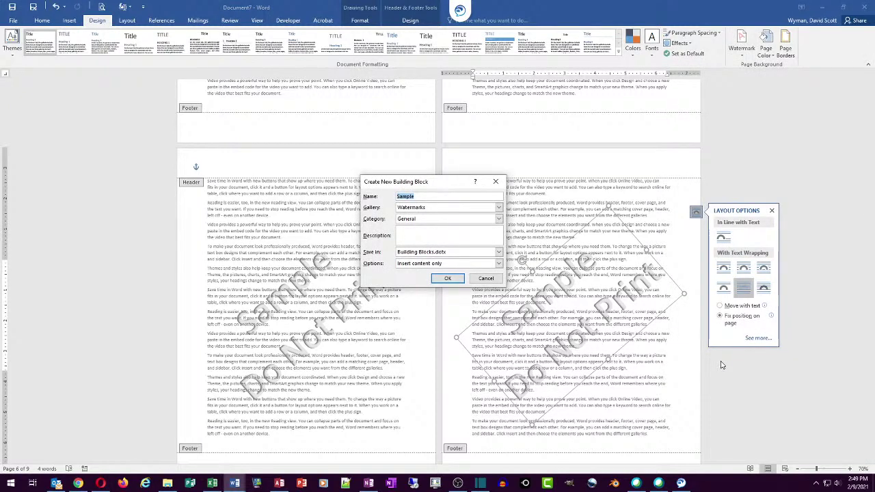
pyautogui.press('End')
pyautogui.click(499, 219)
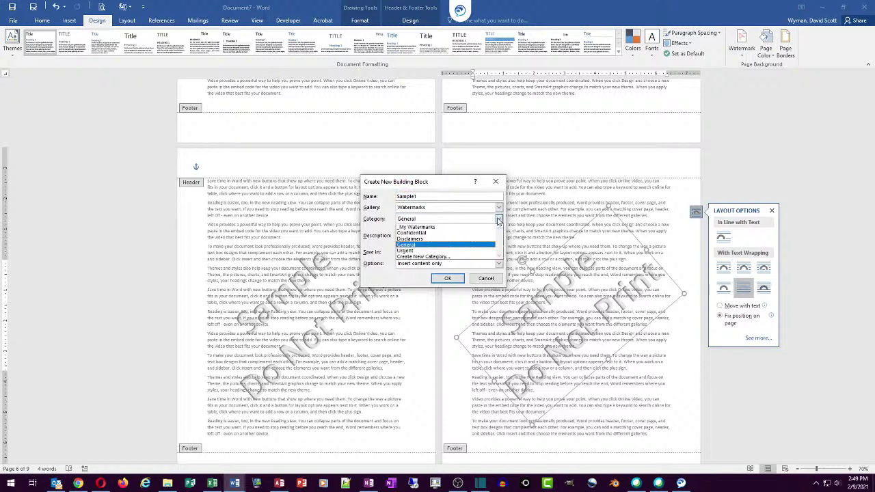
pyautogui.click(470, 229)
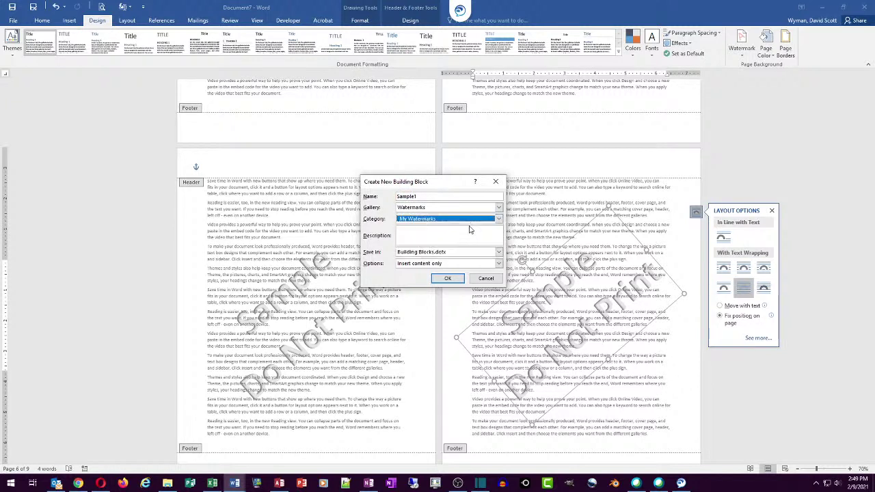
pyautogui.click(448, 279)
pyautogui.click(422, 267)
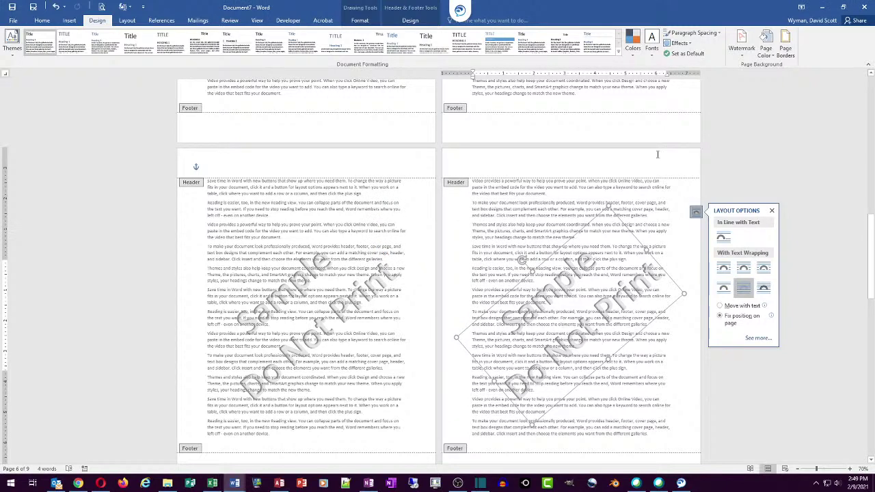
# Step: Create a new blank document and fill it with sample text using =rand(50)
pyautogui.scroll(-5, 556, 266)
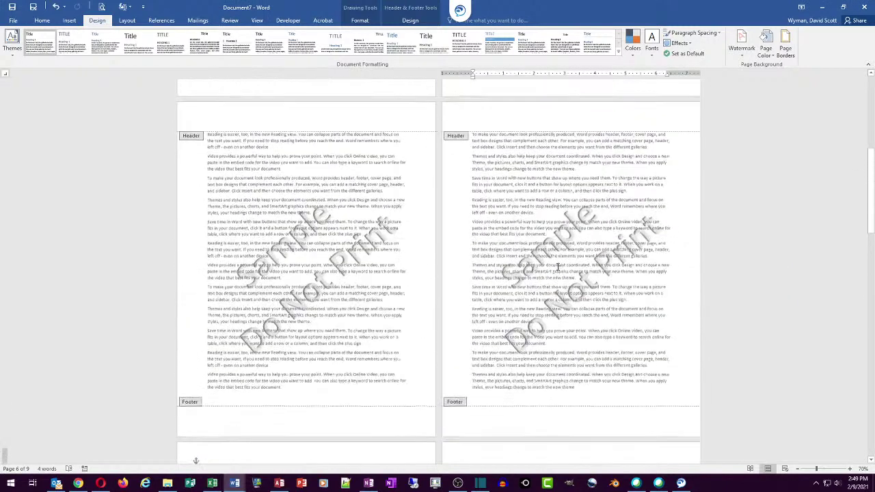
pyautogui.hotkey('ctrl', 'n')
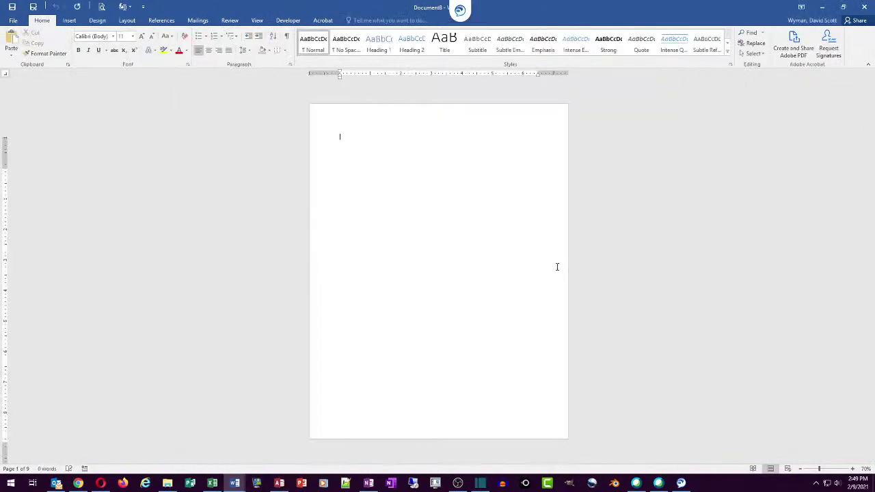
pyautogui.hotkey('ctrl', 'v')
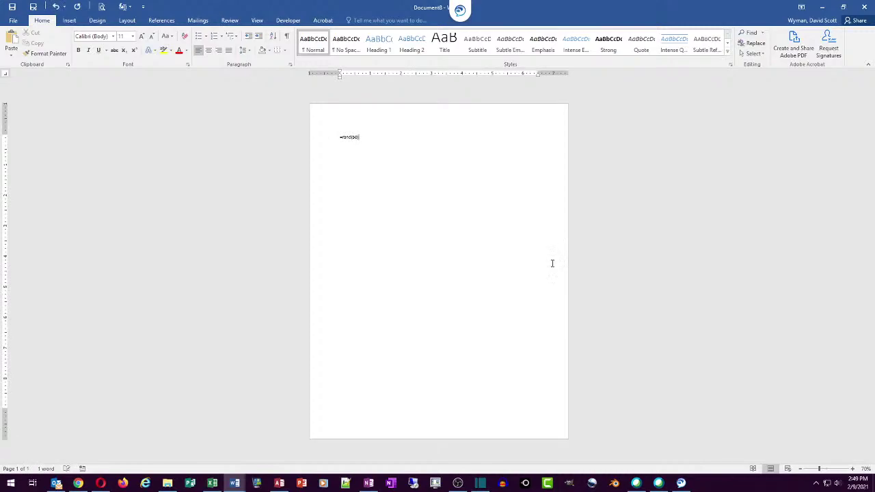
pyautogui.press('Return')
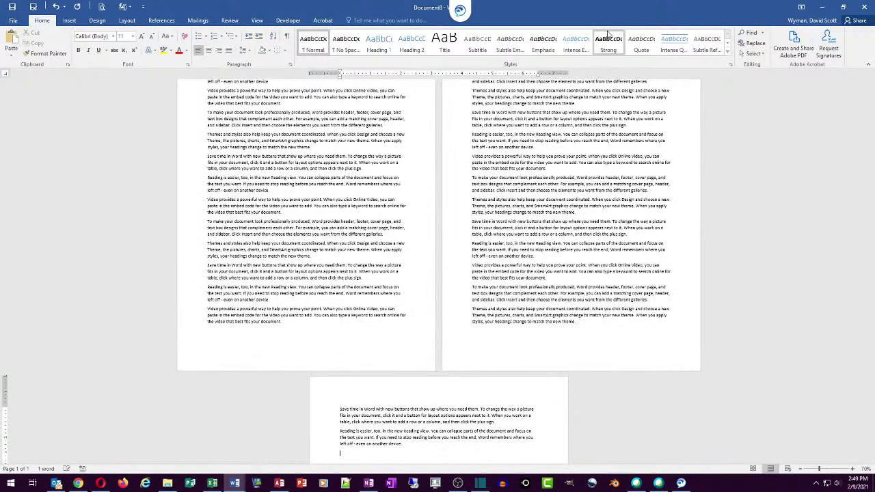
# Step: Apply the Sample1 watermark to the new document and check how it sits behind the text
pyautogui.click(95, 22)
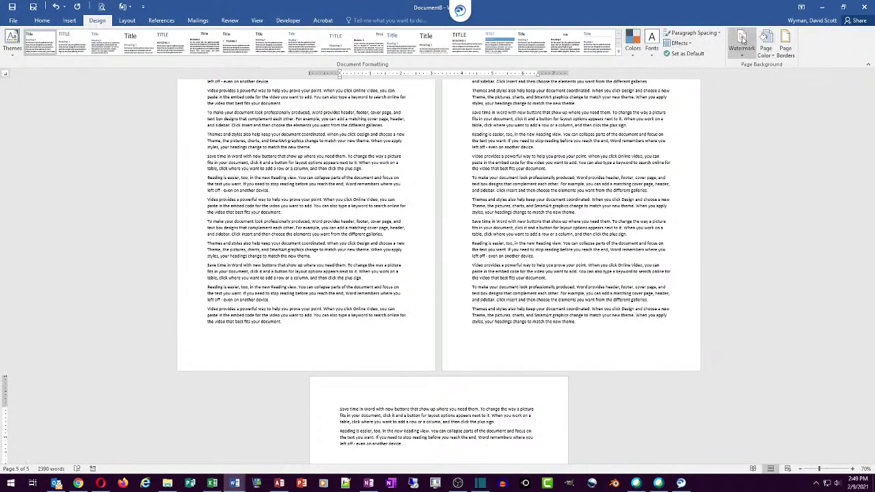
pyautogui.click(742, 40)
pyautogui.click(712, 107)
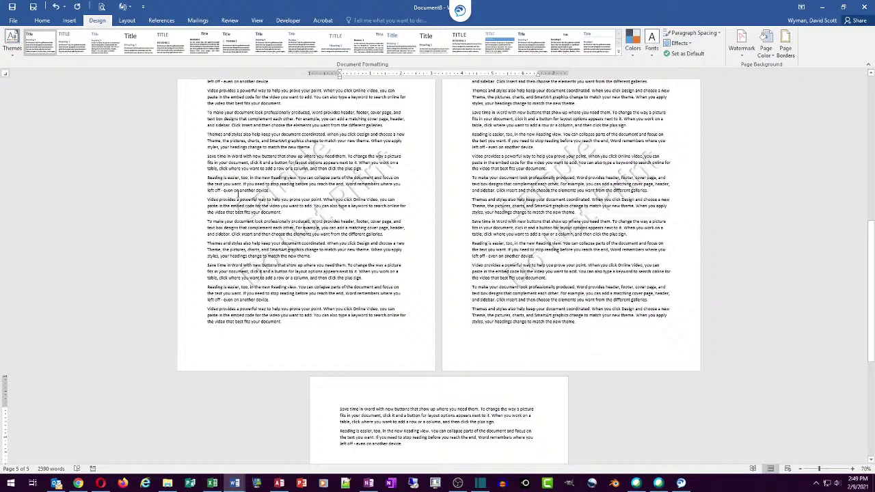
pyautogui.scroll(5, 237, 194)
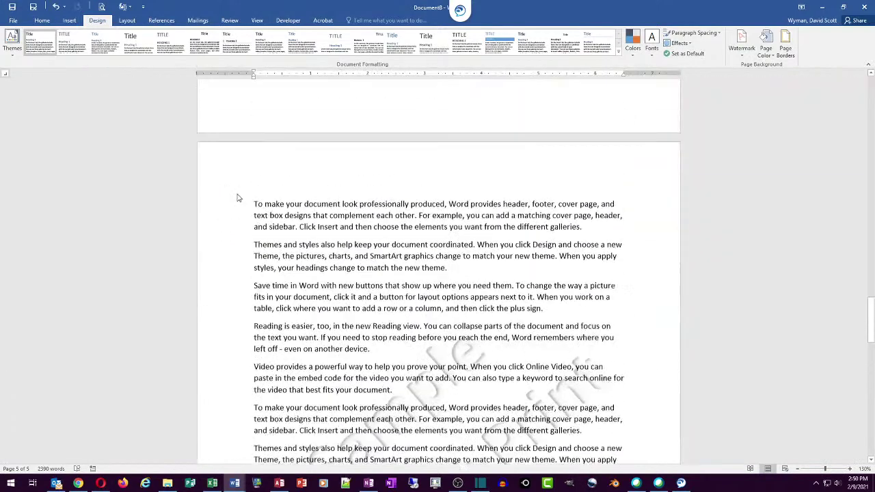
pyautogui.scroll(-5, 235, 197)
pyautogui.scroll(-2, 235, 198)
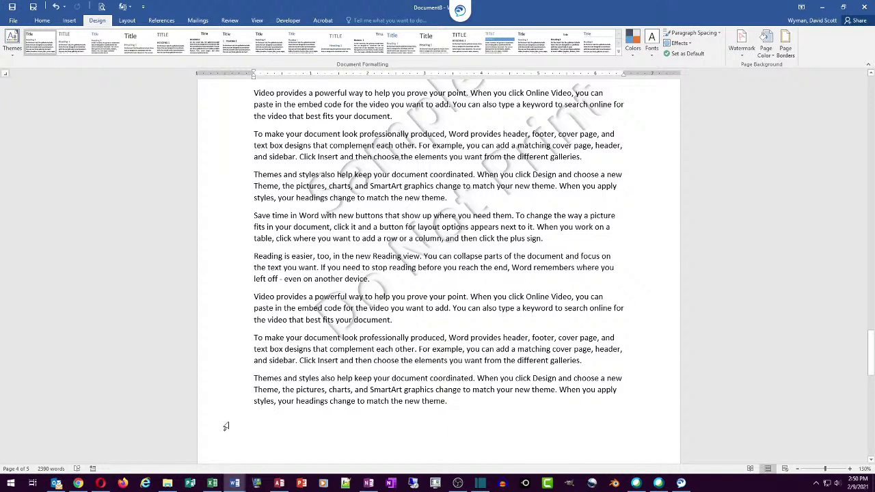
# Step: Switch to Outlook and start a new email in a maximized window, ready to insert content above the signature
pyautogui.click(56, 484)
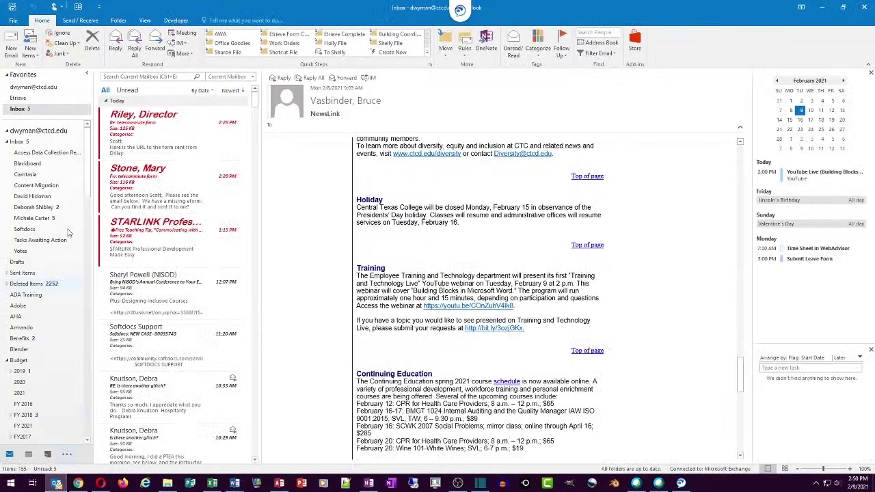
pyautogui.click(10, 44)
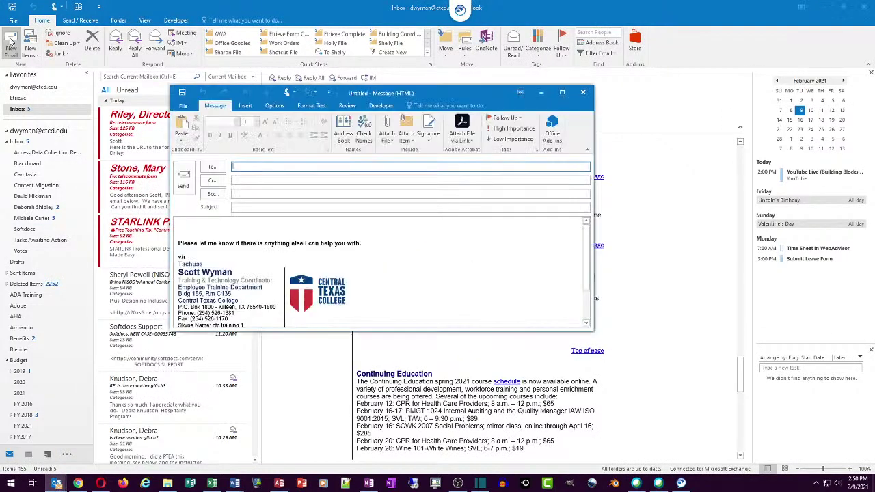
pyautogui.click(561, 92)
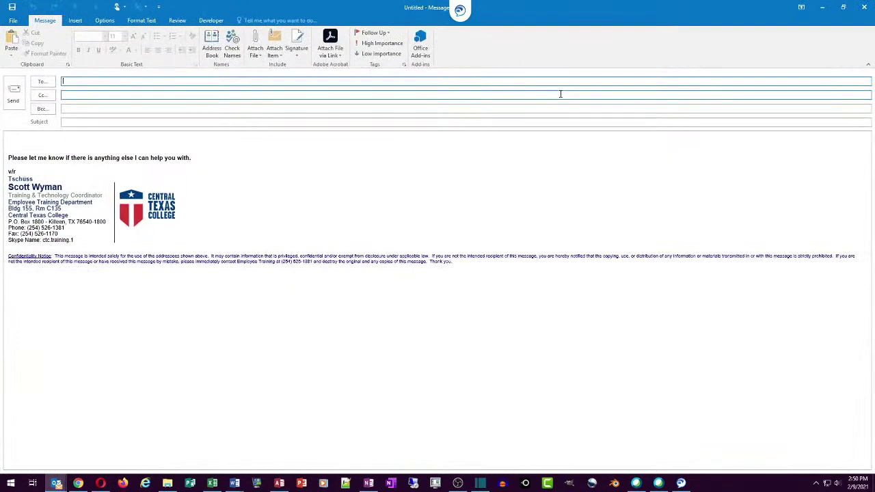
pyautogui.click(133, 141)
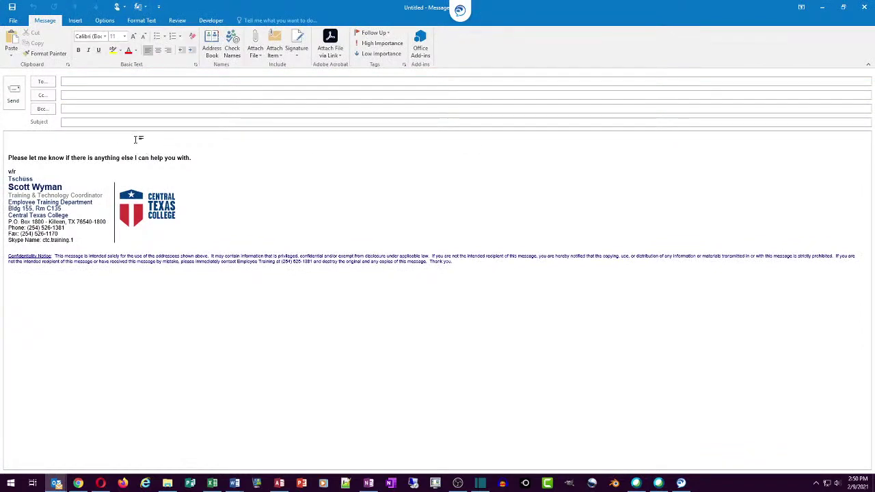
pyautogui.click(76, 21)
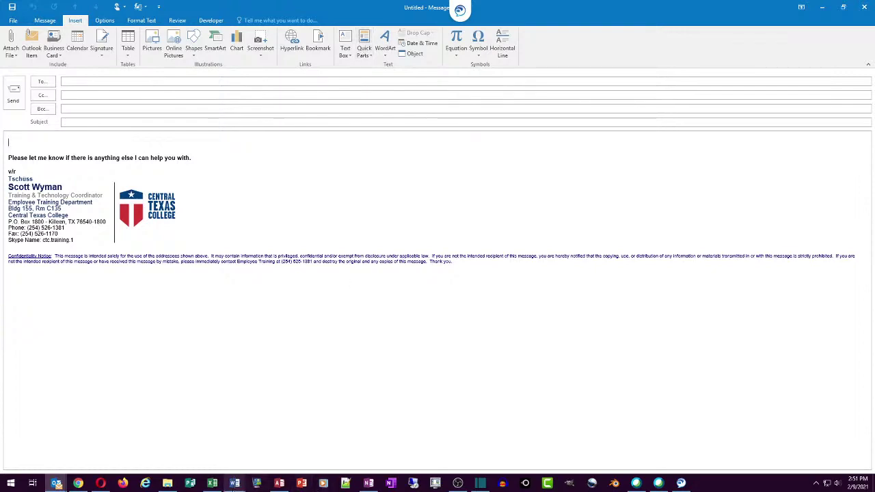
# Step: Copy the paragraph starting "To make your document look professionally produced" from Word's Document5 and paste it into the email body in Outlook
pyautogui.moveTo(234, 485)
pyautogui.click(246, 451)
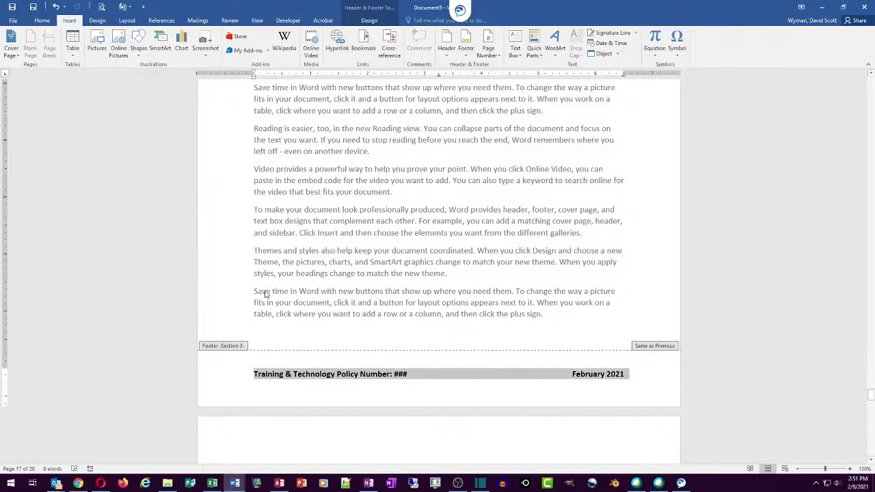
pyautogui.doubleClick(224, 221)
pyautogui.doubleClick(220, 223)
pyautogui.hotkey('ctrl', 'c')
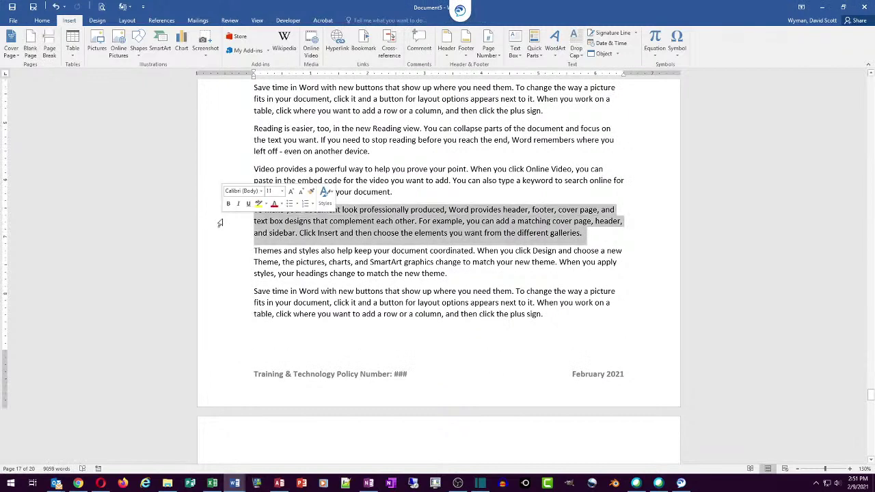
pyautogui.hotkey('alt', 'Tab')
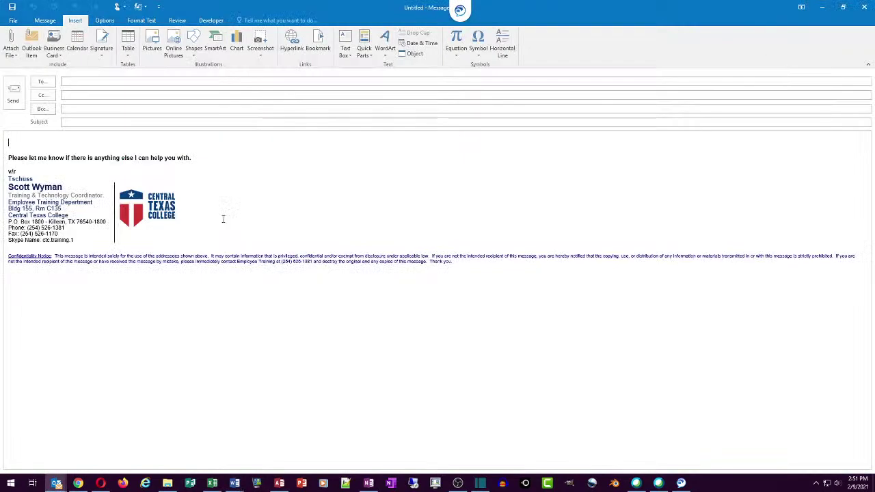
pyautogui.hotkey('ctrl', 'v')
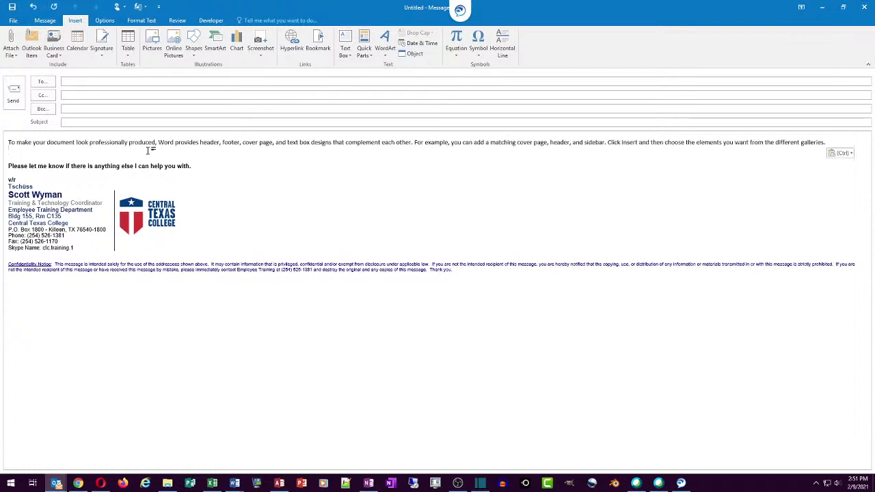
# Step: Add the greeting line "NameHere," above the pasted paragraph, separated by a blank line
pyautogui.click(8, 142)
pyautogui.press('Return')
pyautogui.click(8, 142)
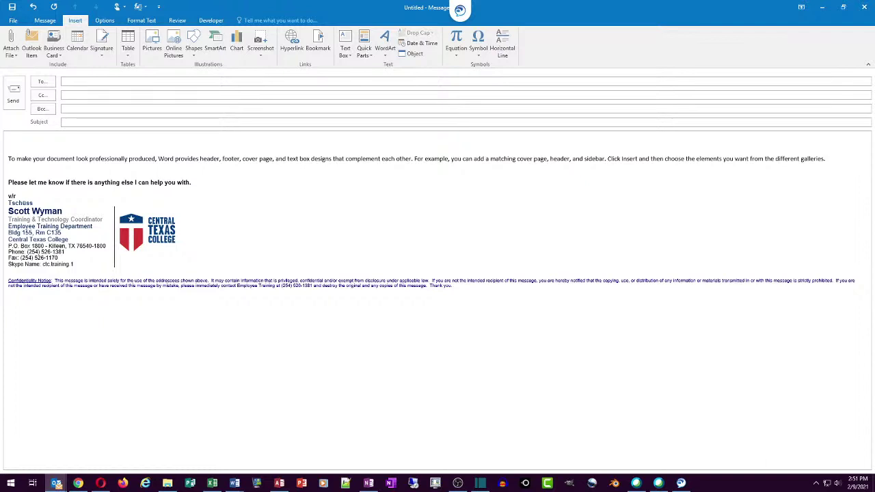
pyautogui.write('NameHere,')
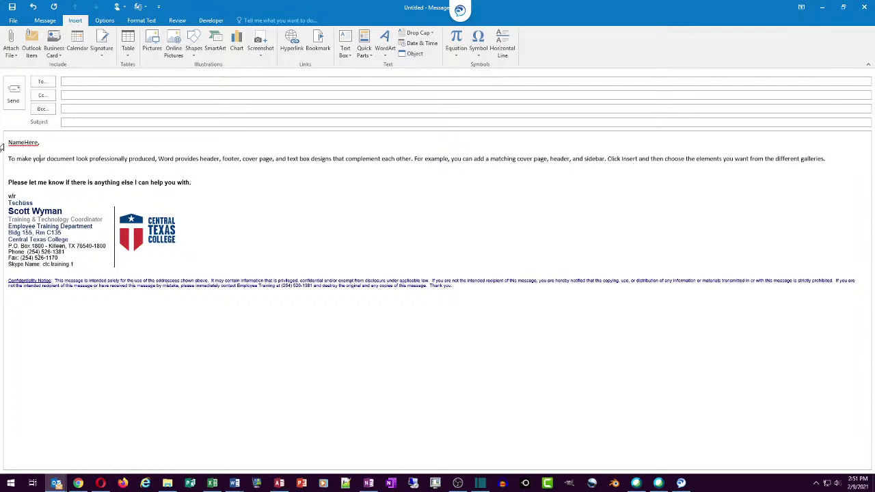
# Step: Save the greeting and paragraph to the Quick Parts gallery as Disclaimer in a new category named _My Disclaimers
pyautogui.moveTo(2, 146); pyautogui.dragTo(2, 159)
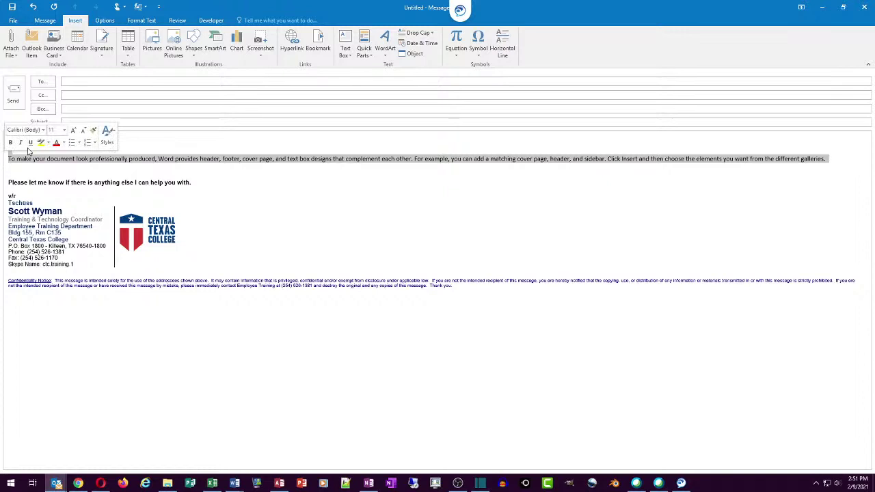
pyautogui.click(369, 51)
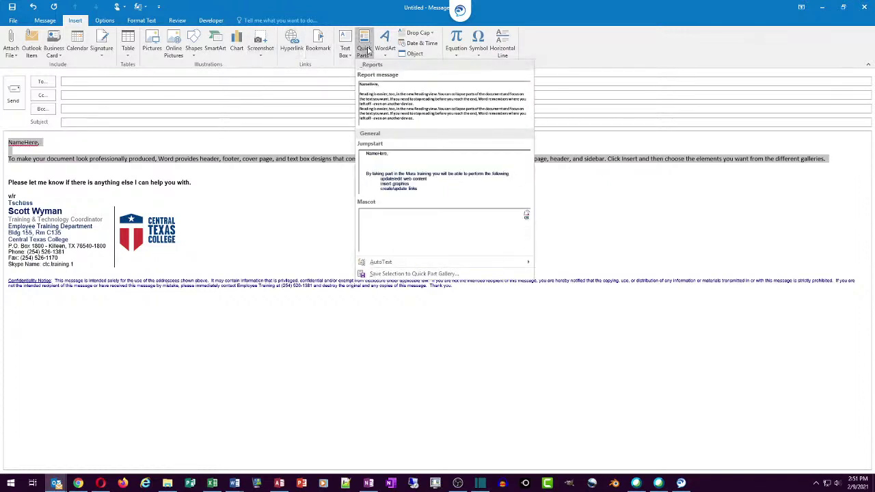
pyautogui.click(376, 274)
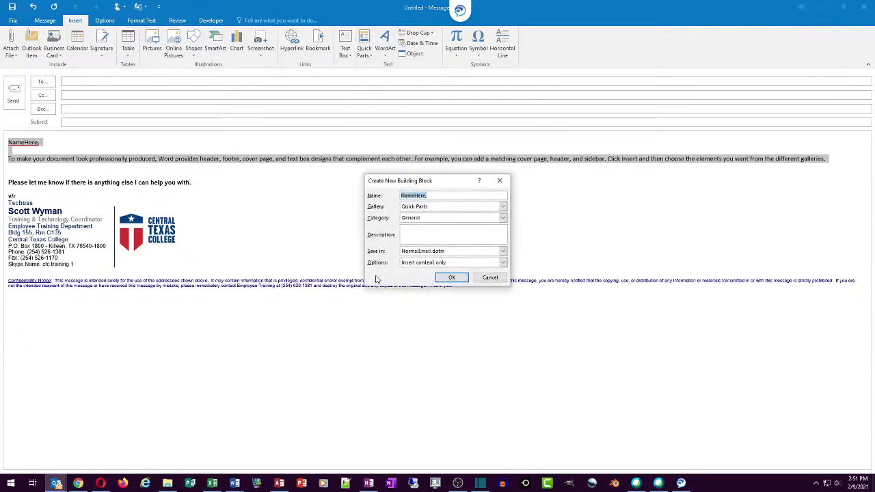
pyautogui.write('Disclaimer')
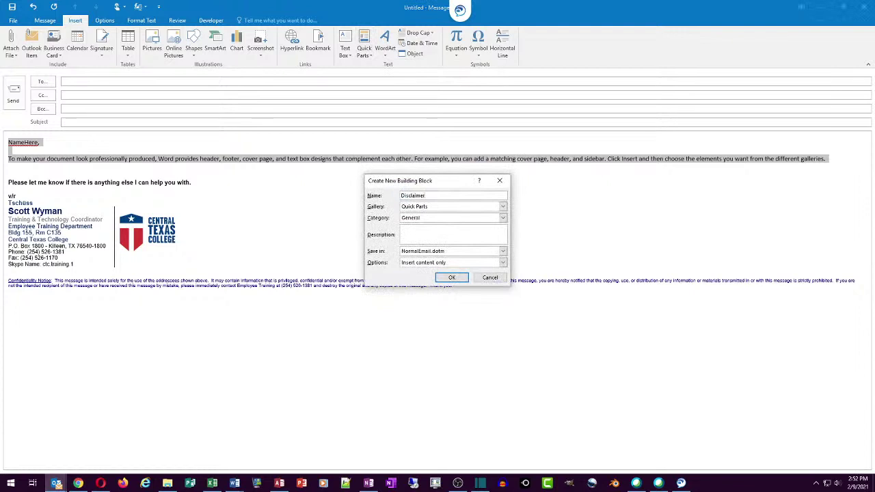
pyautogui.click(506, 222)
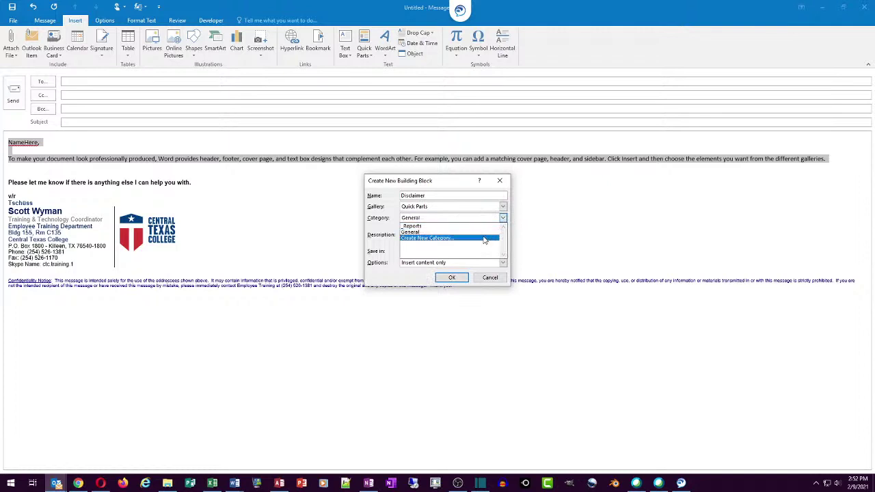
pyautogui.click(482, 238)
pyautogui.write('_My')
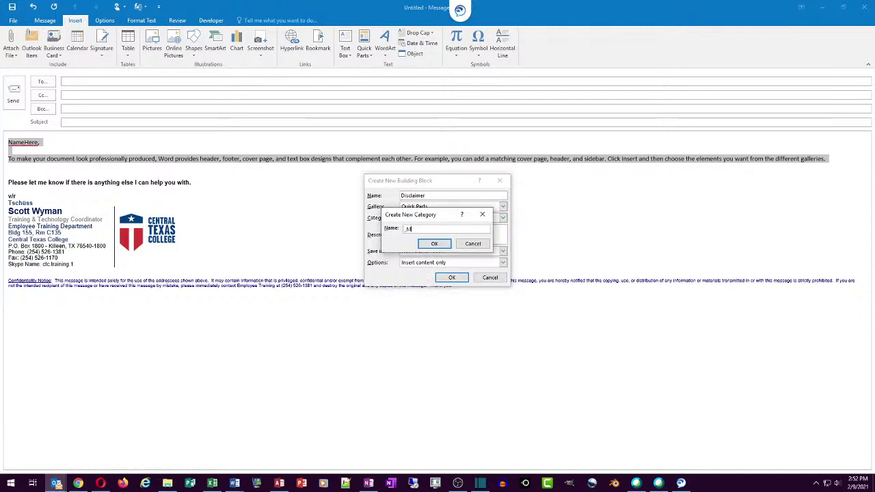
pyautogui.write(' Disclaimers')
pyautogui.press('Return')
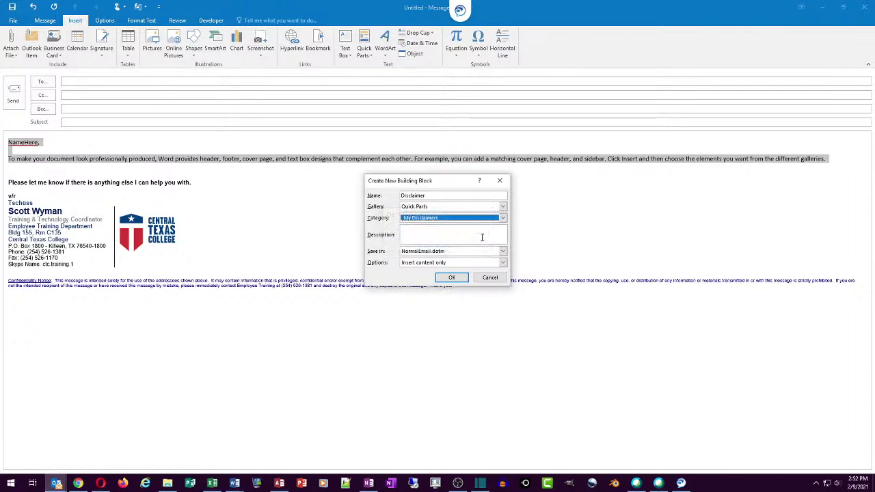
pyautogui.click(452, 277)
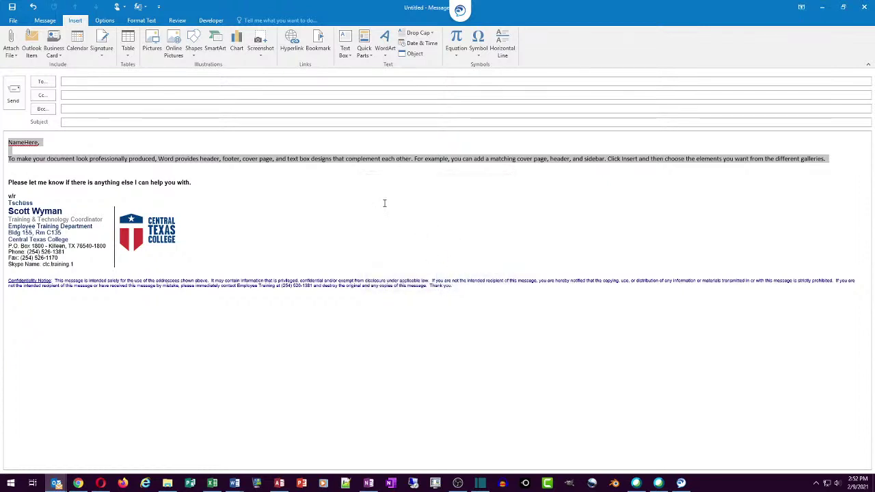
# Step: Delete the selected text from the email and reinsert it with the Disclaimer quick part, then review the Quick Parts gallery
pyautogui.press('Delete')
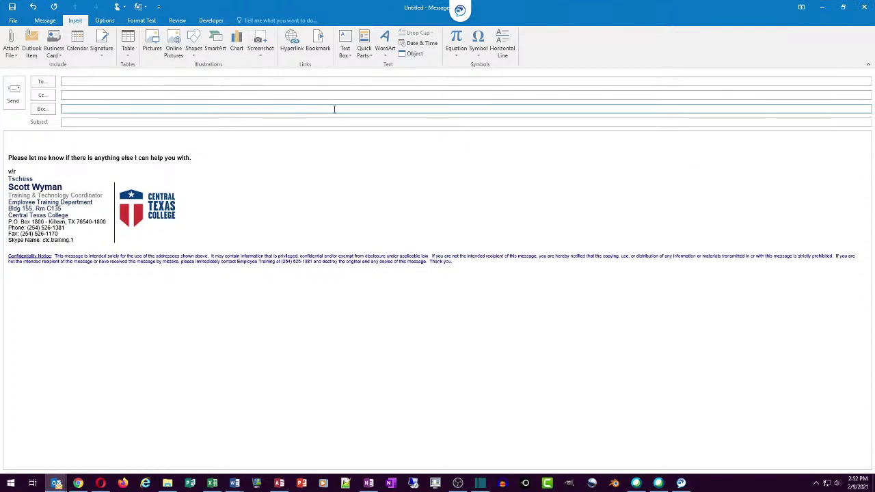
pyautogui.click(364, 49)
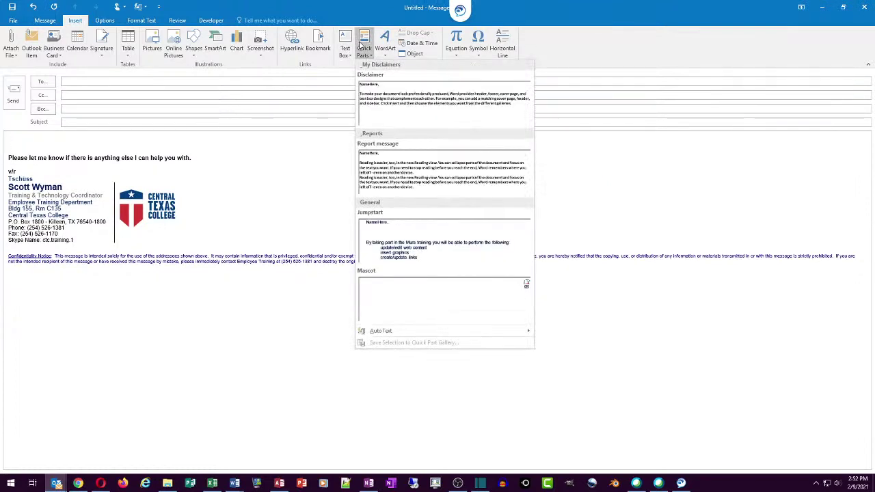
pyautogui.click(405, 103)
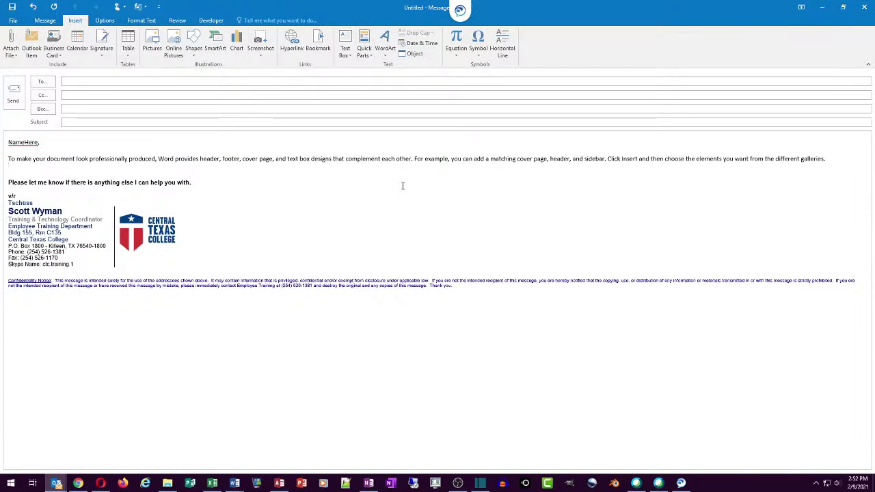
pyautogui.click(363, 45)
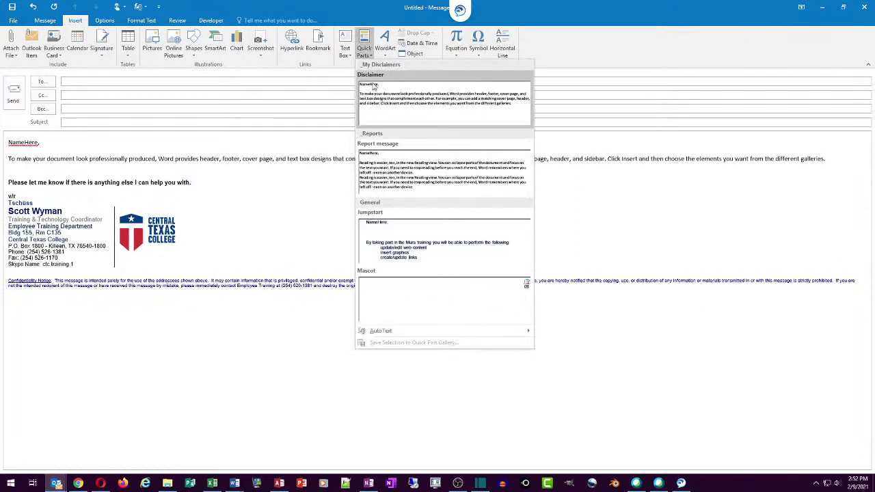
pyautogui.click(590, 231)
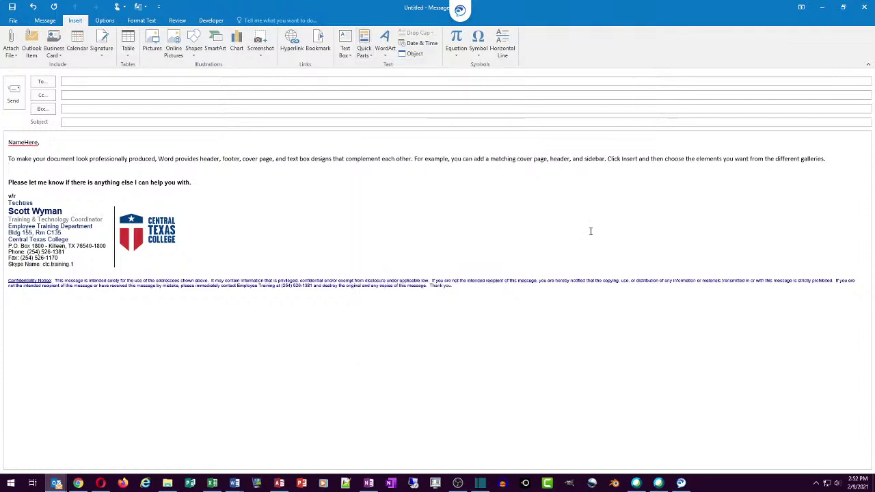